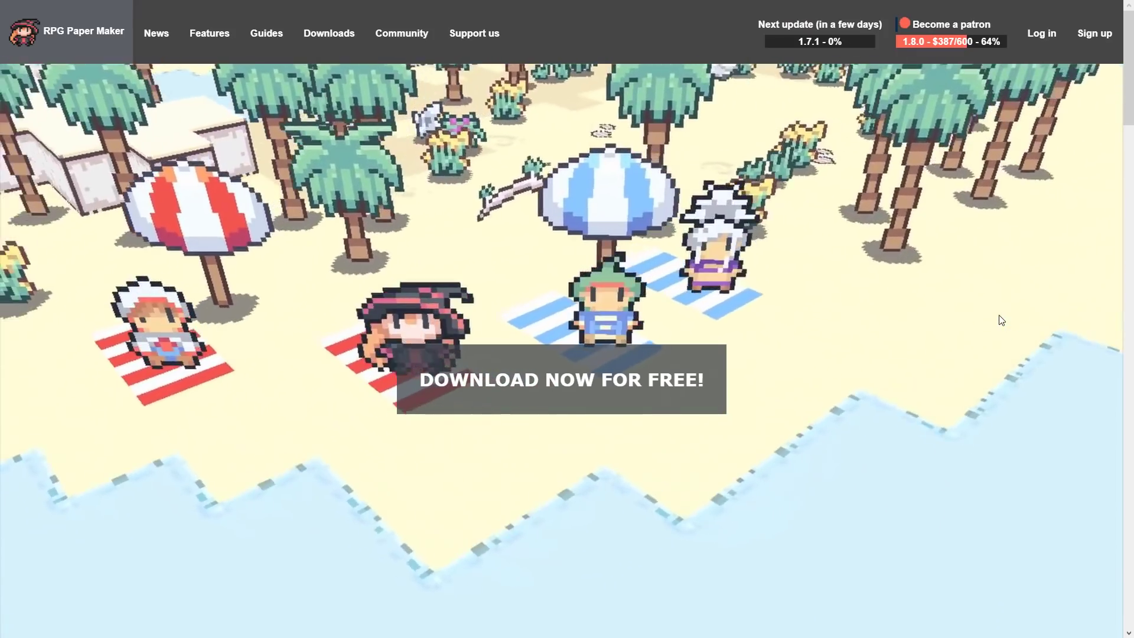
Step: Toggle Opera's full screen off and back on, then switch to the RPG Paper Maker editor
key(F11)
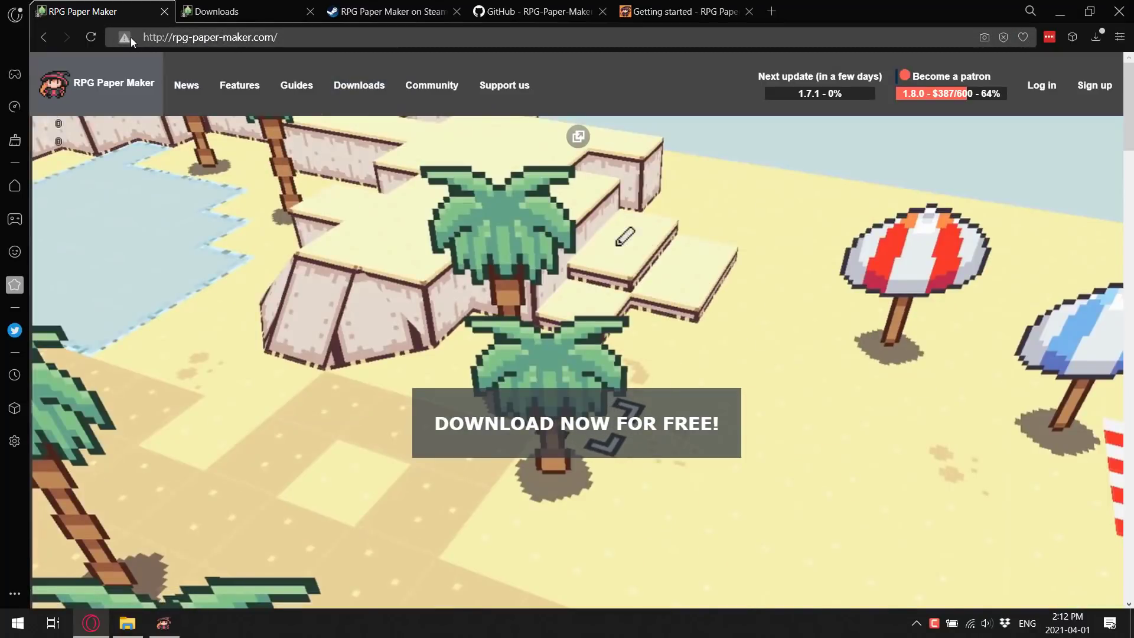
key(F11)
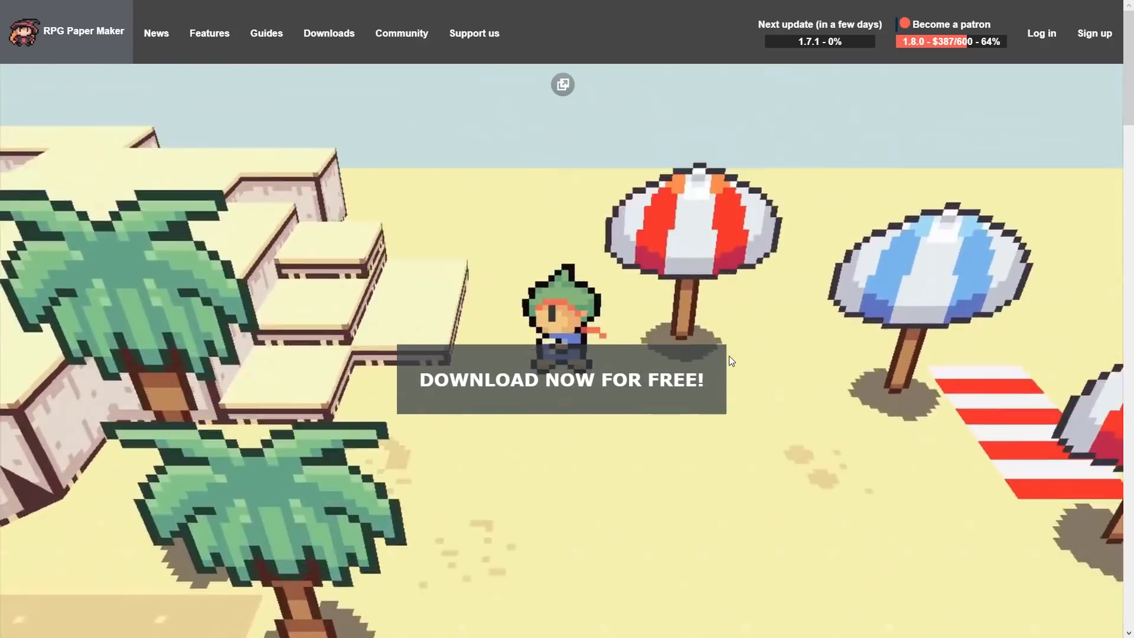
key(alt+Tab)
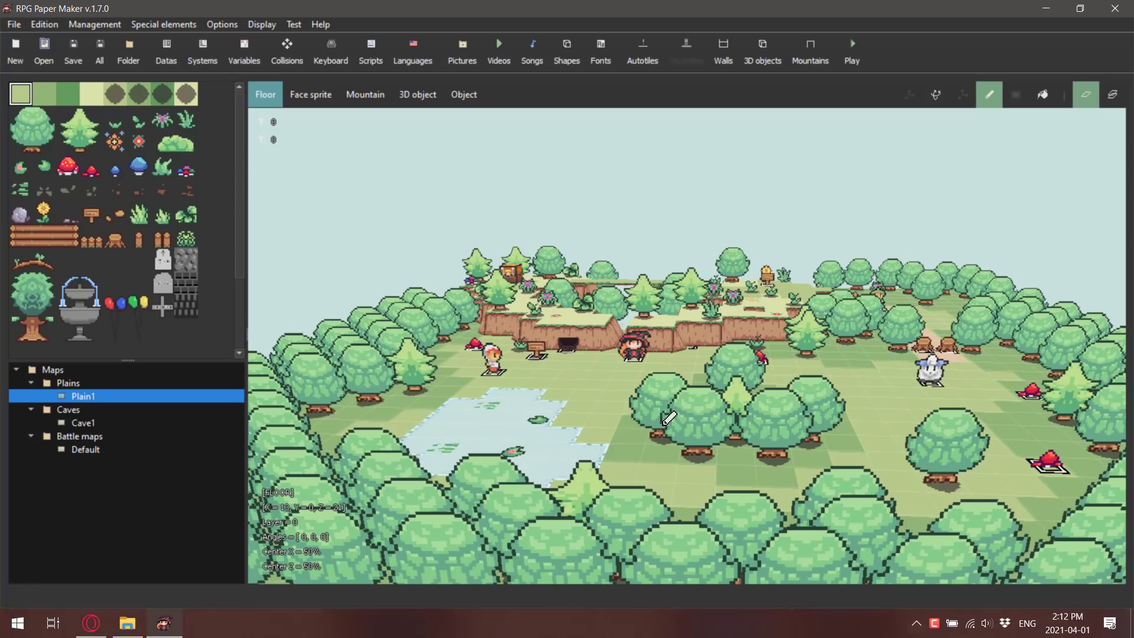
mouse_move(710, 387)
middle_down()
mouse_move(632, 394)
mouse_move(763, 403)
mouse_move(754, 395)
middle_up()
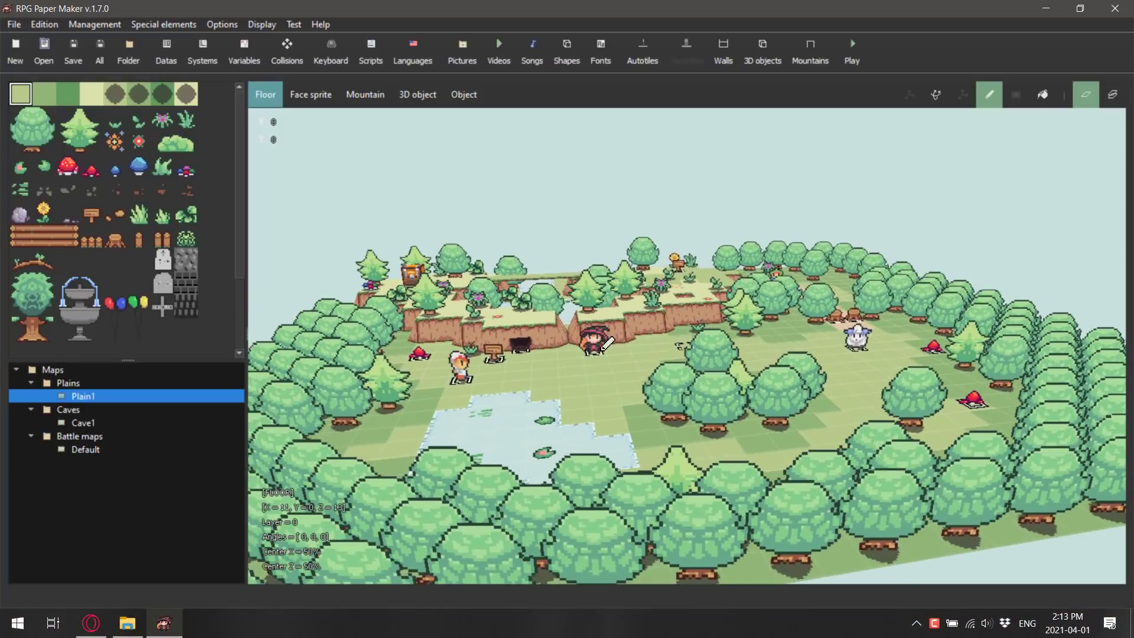
mouse_move(610, 372)
middle_down()
mouse_move(1021, 389)
mouse_move(552, 395)
mouse_move(668, 397)
mouse_move(752, 374)
mouse_move(495, 284)
middle_up()
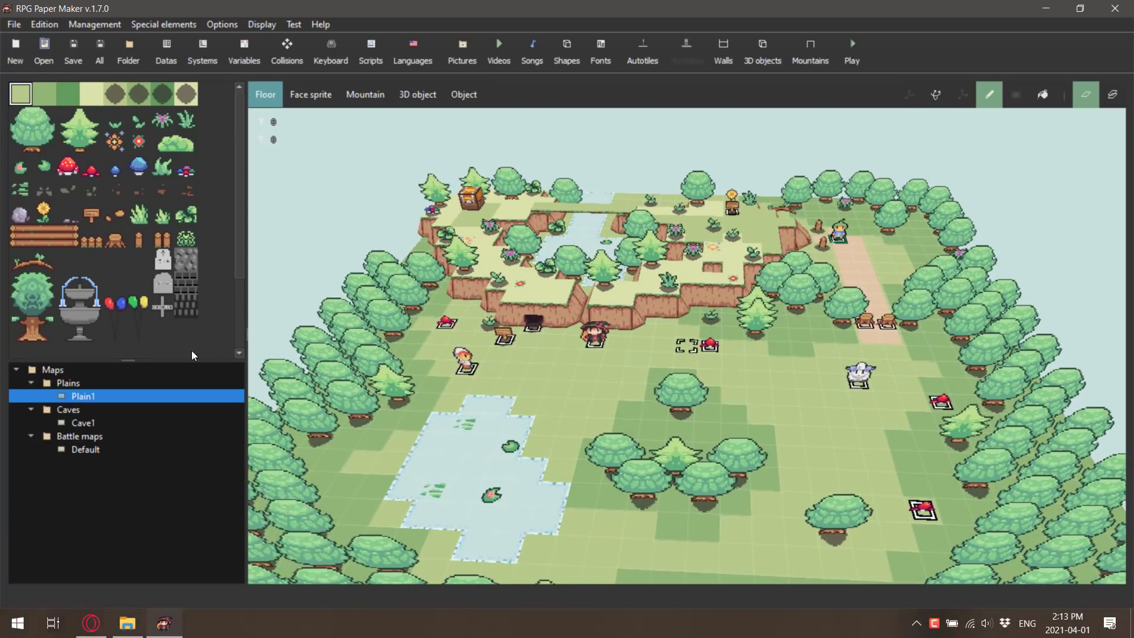
Step: Switch to Floor painting and choose the pale floor tile to paint beside the pond
click(365, 98)
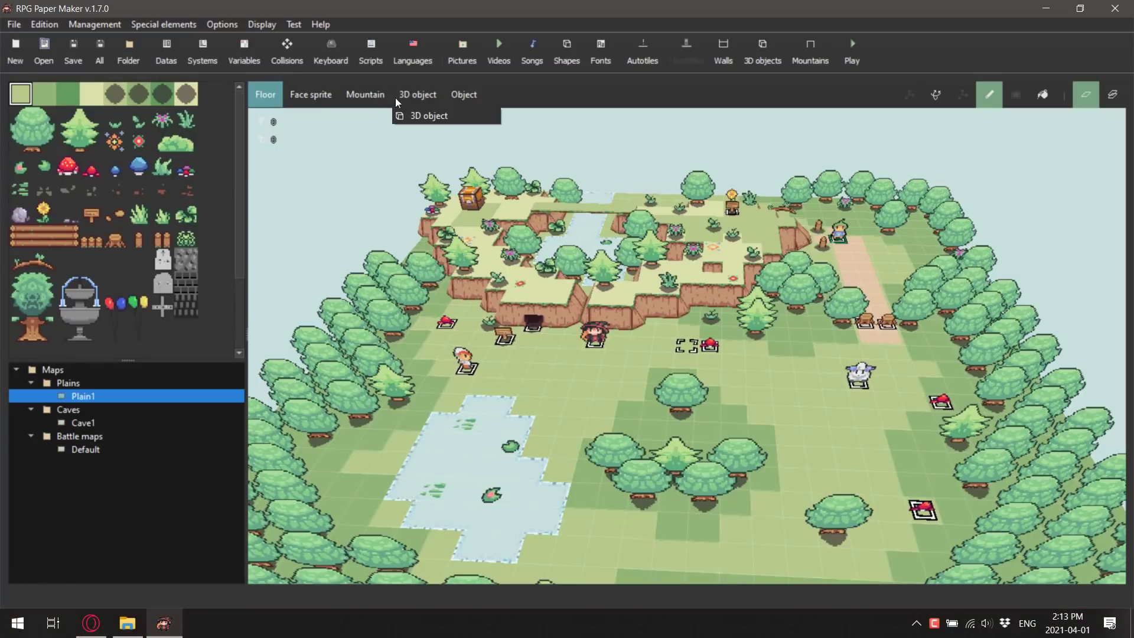
mouse_move(260, 99)
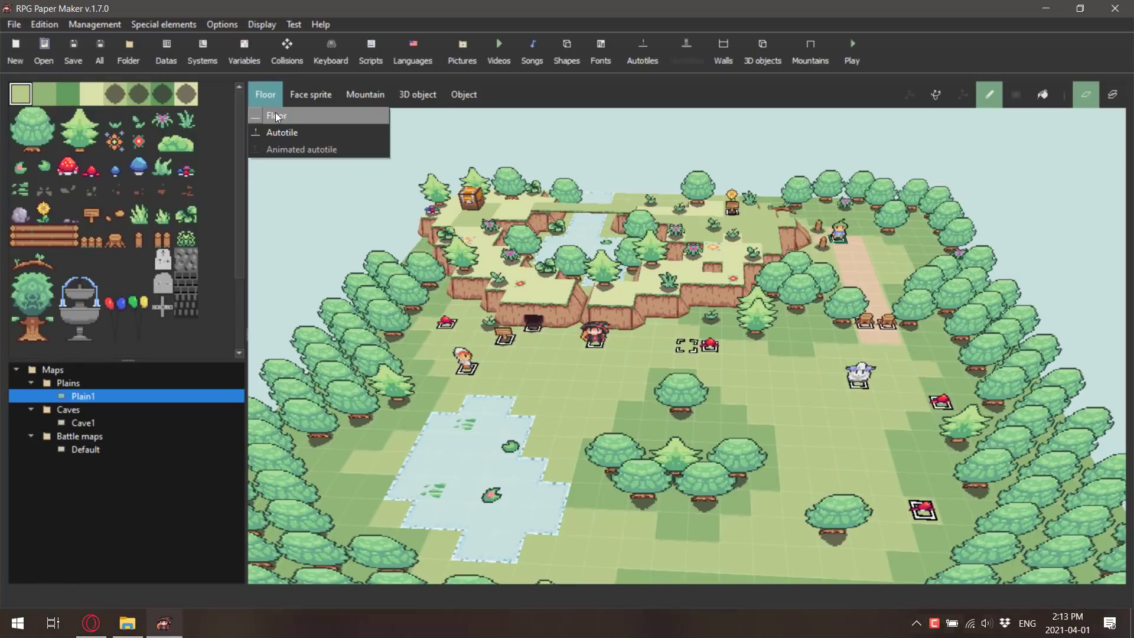
click(276, 116)
click(91, 93)
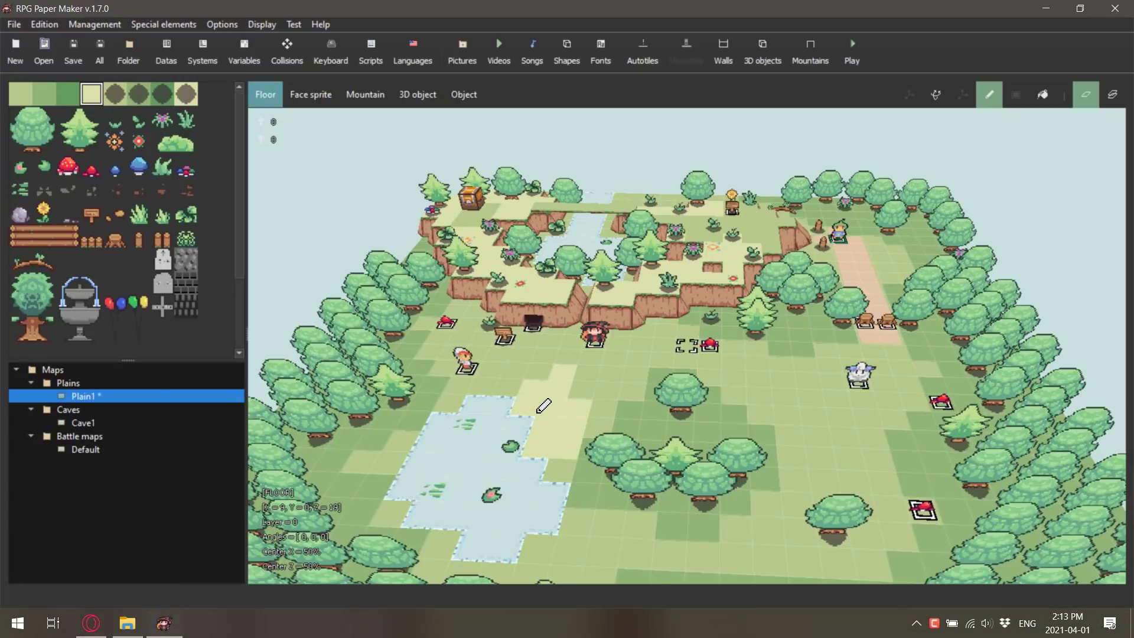
Step: Plant two round tree face sprites on the grass of Plain1
click(310, 93)
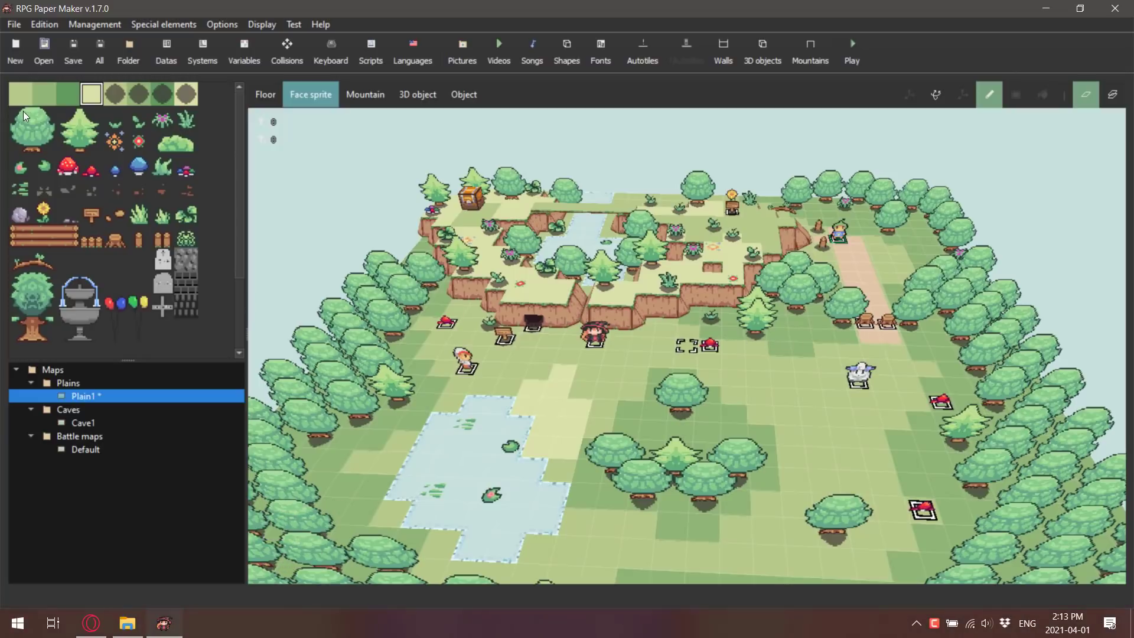
click(32, 129)
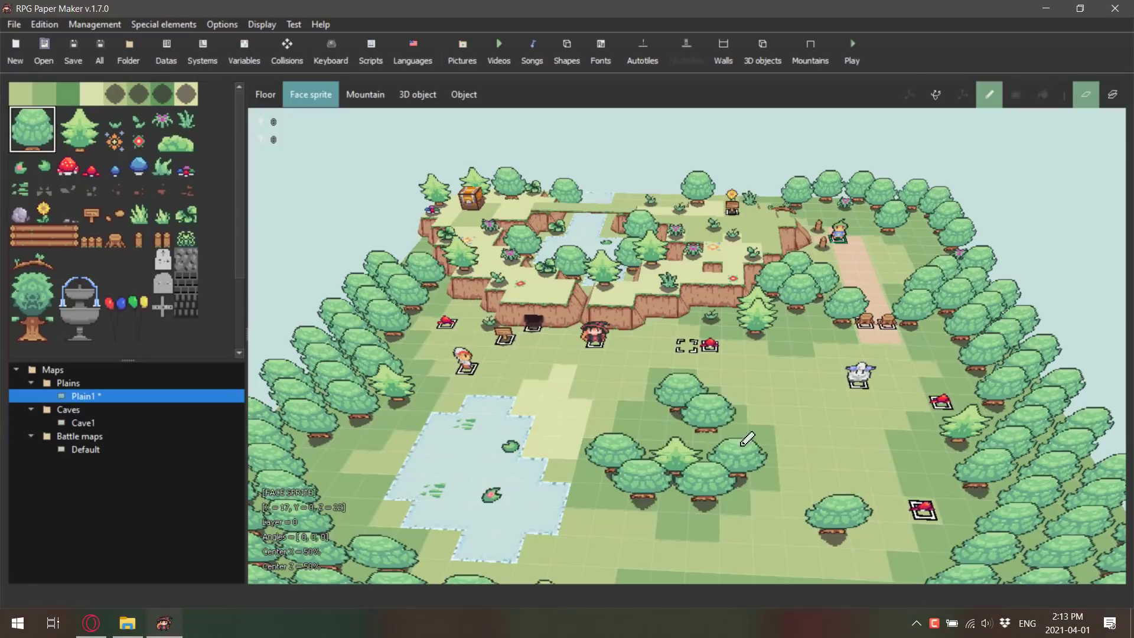
click(880, 434)
click(770, 374)
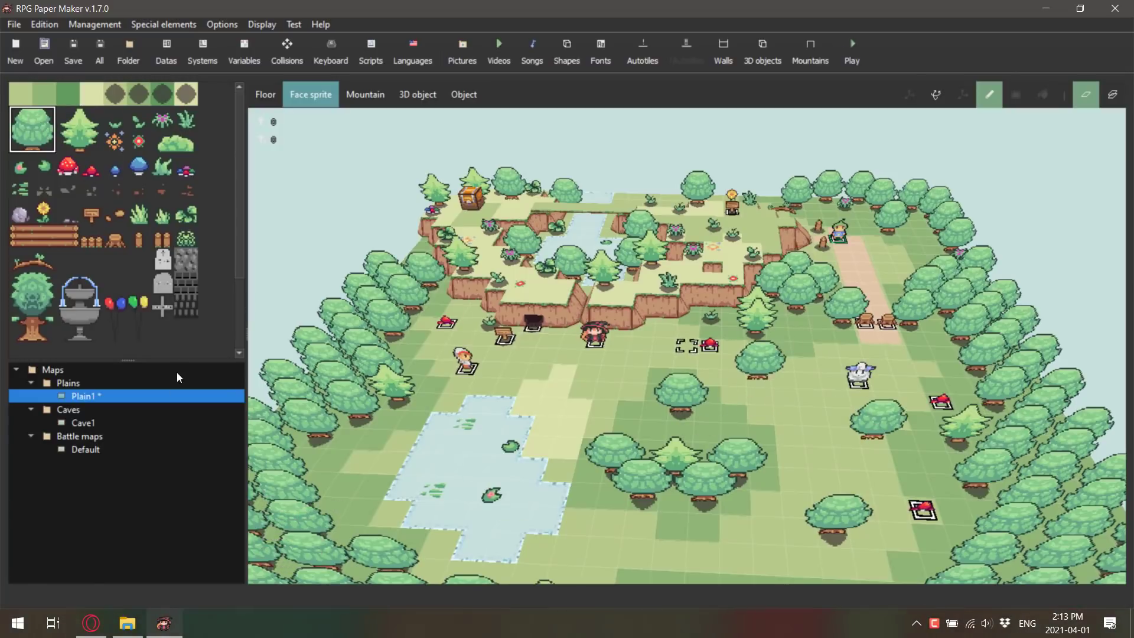
Step: Raise a grass mountain block beside the pond, then switch to 3D object placement
click(361, 101)
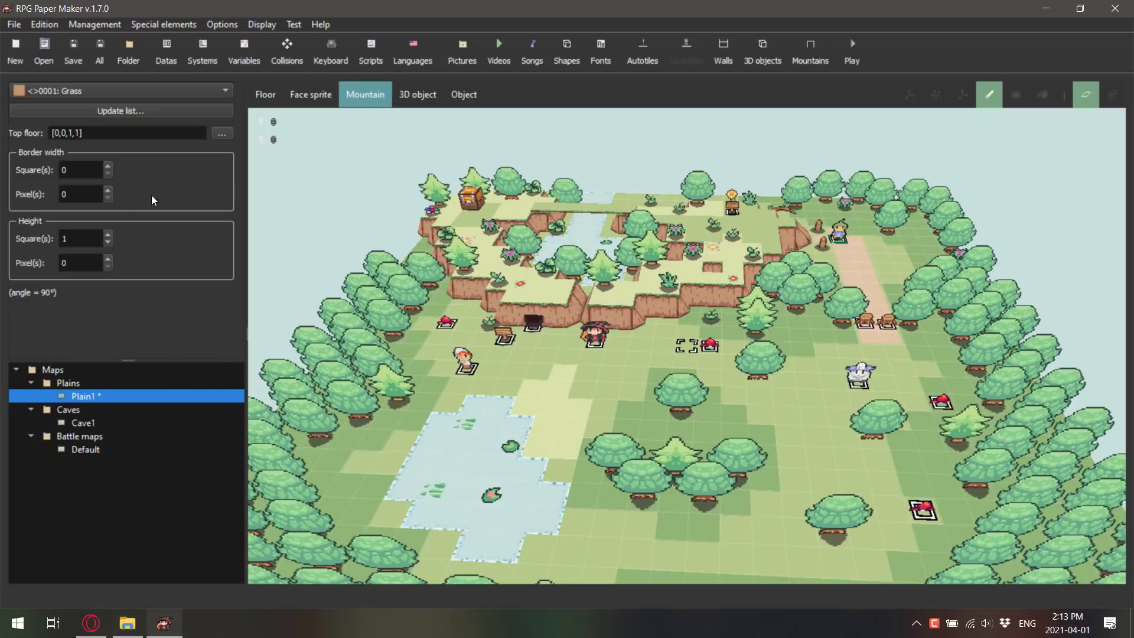
click(706, 523)
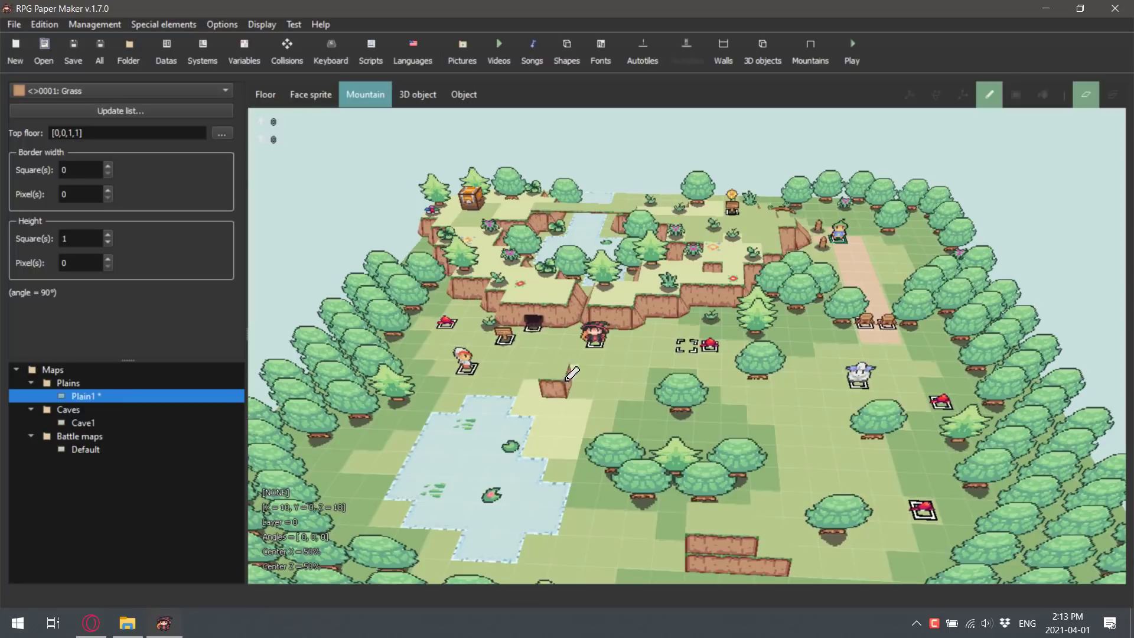
click(408, 101)
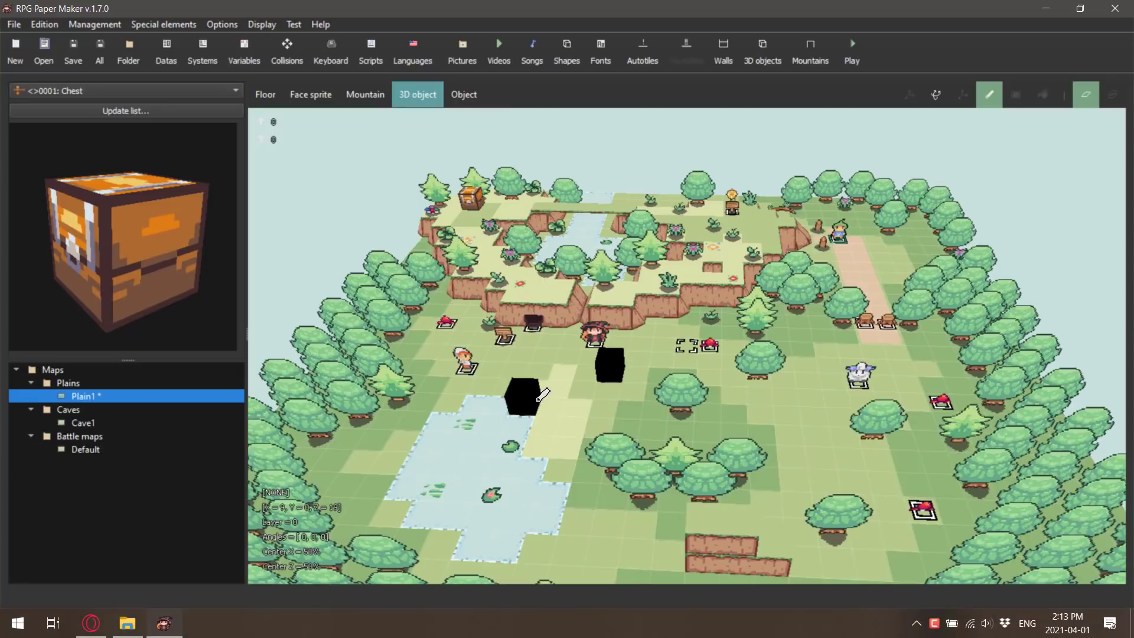
Step: Add 0042: Chimney to the tileset's 3D objects list and confirm
click(101, 110)
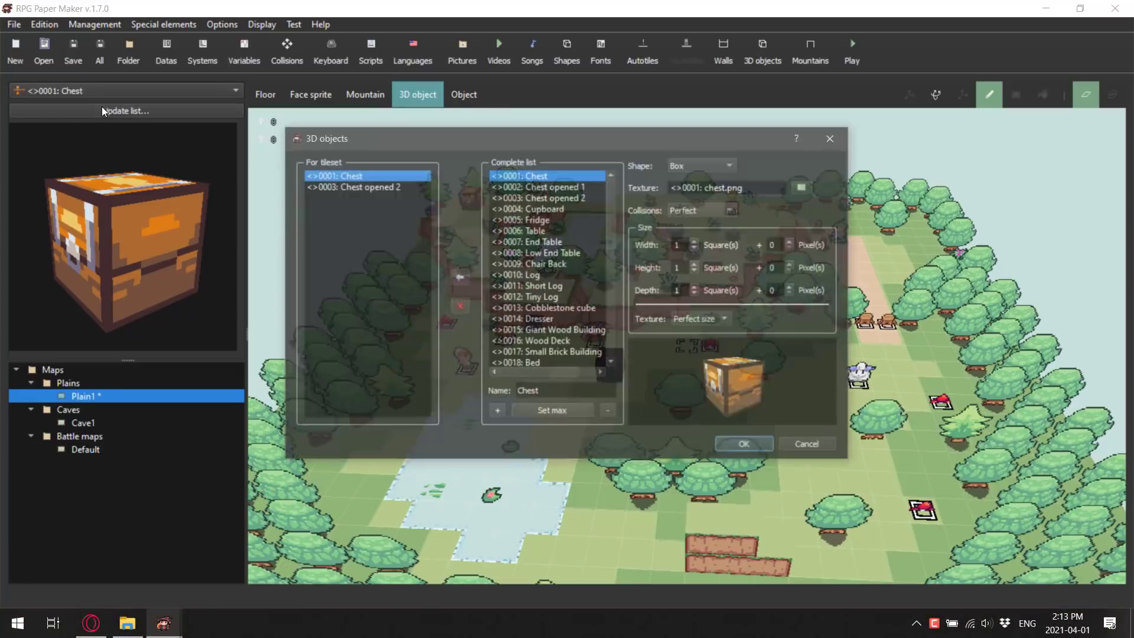
scroll(544, 326, down, 9)
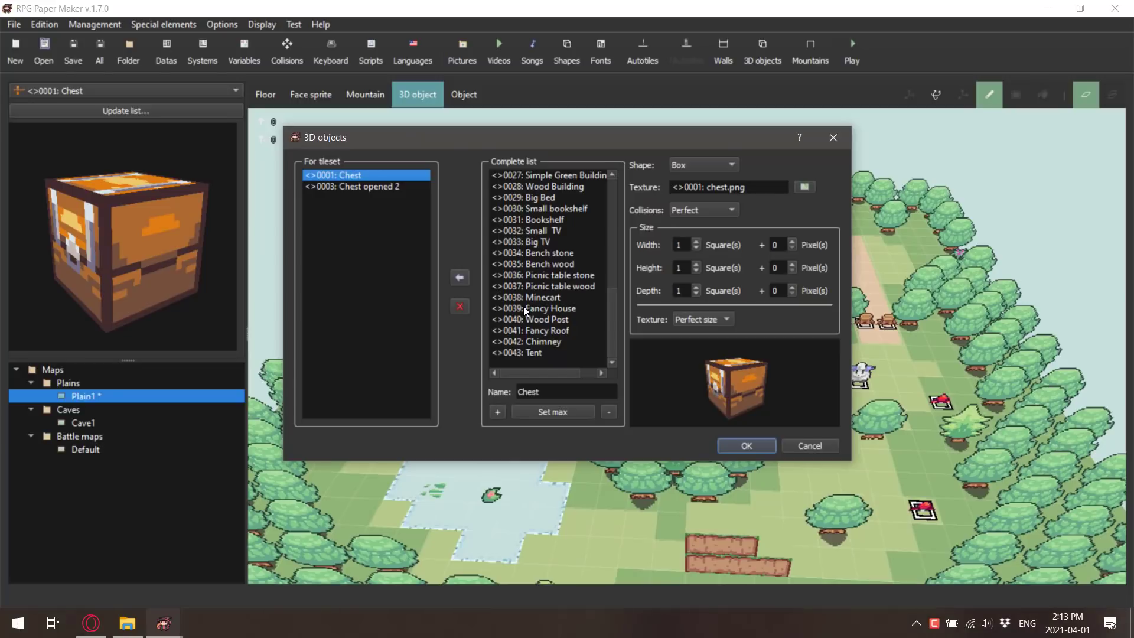
click(540, 342)
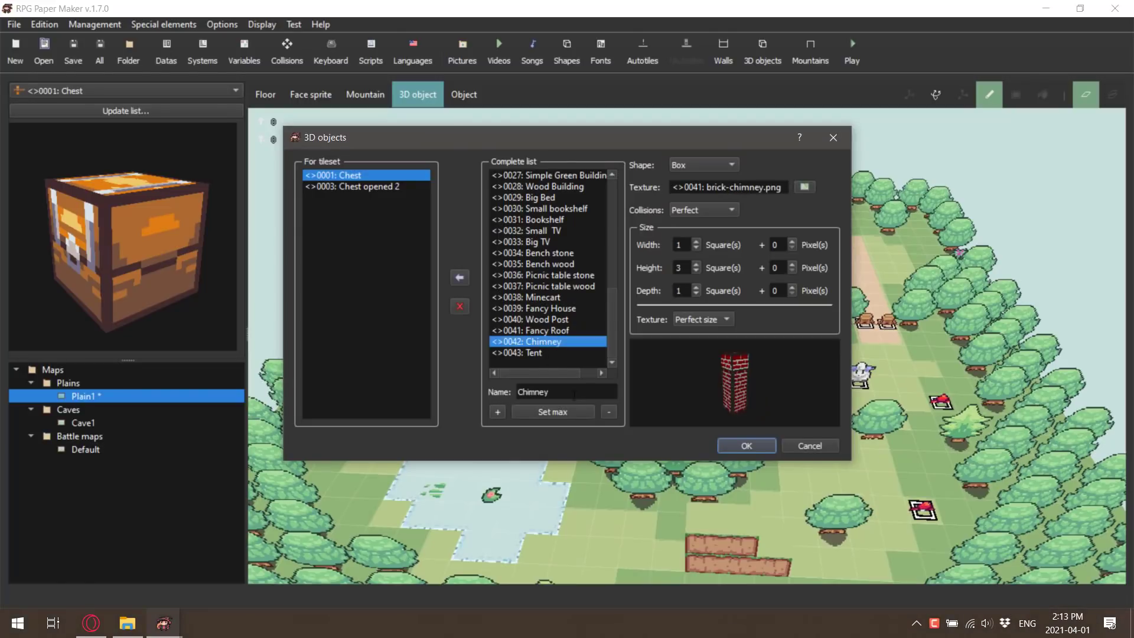
click(460, 278)
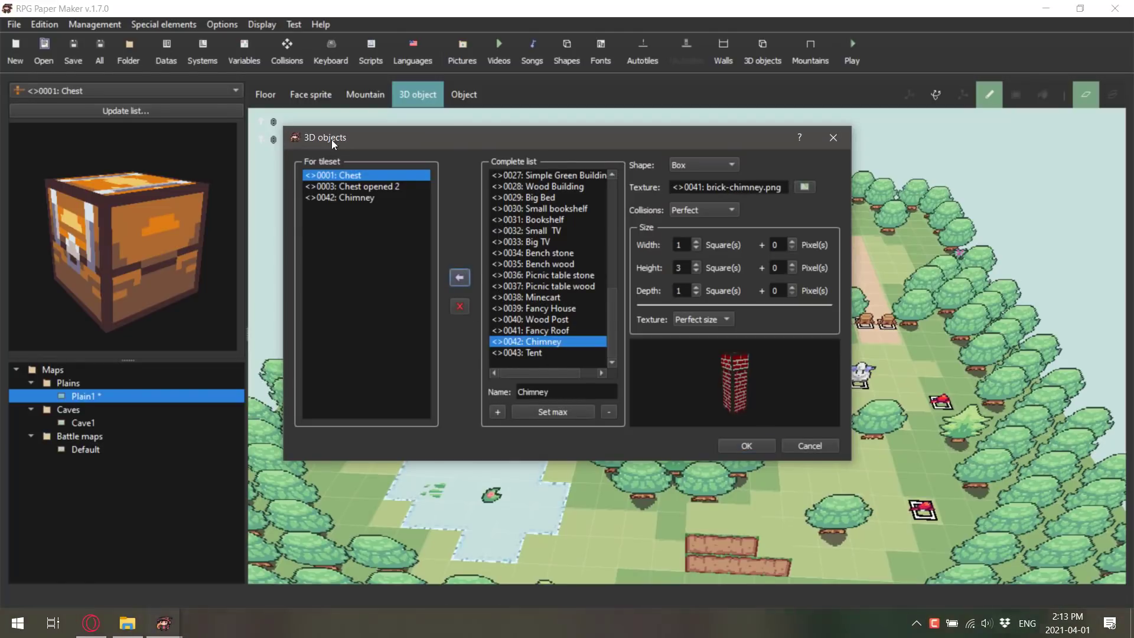
click(762, 447)
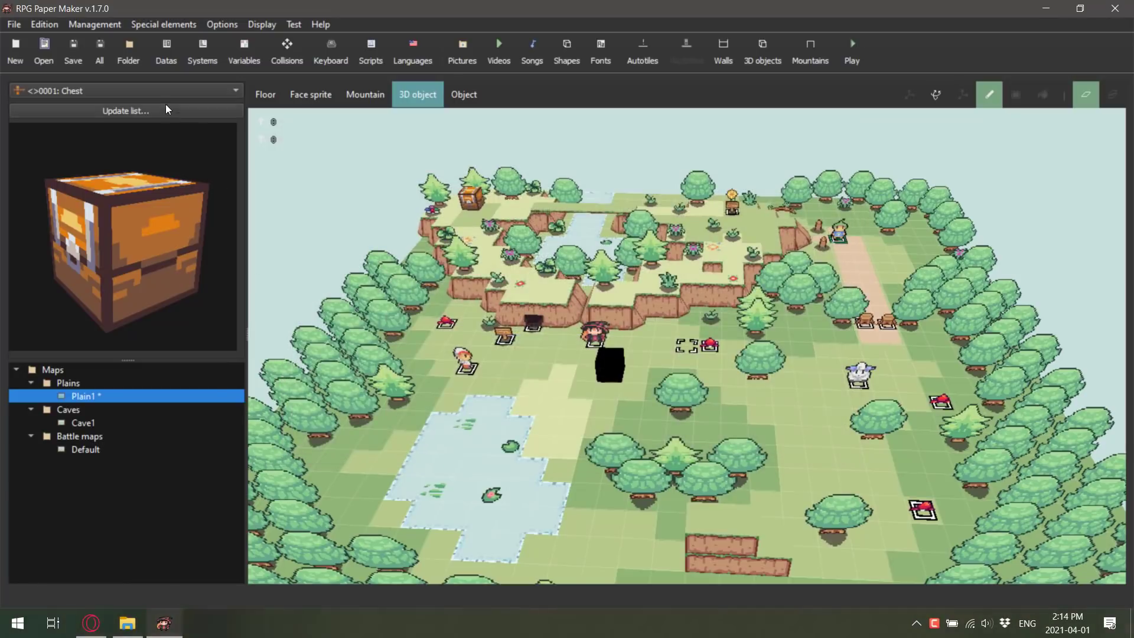
Step: Select Chimney as the 3D object and place a brick chimney right of centre
click(163, 112)
click(181, 90)
click(59, 118)
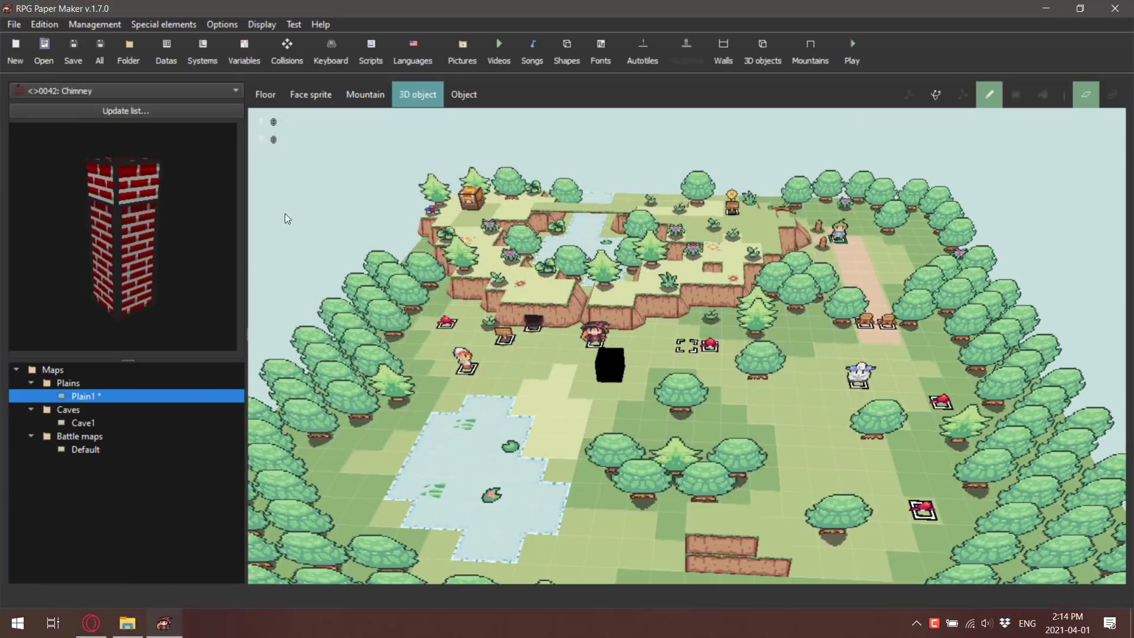
click(832, 408)
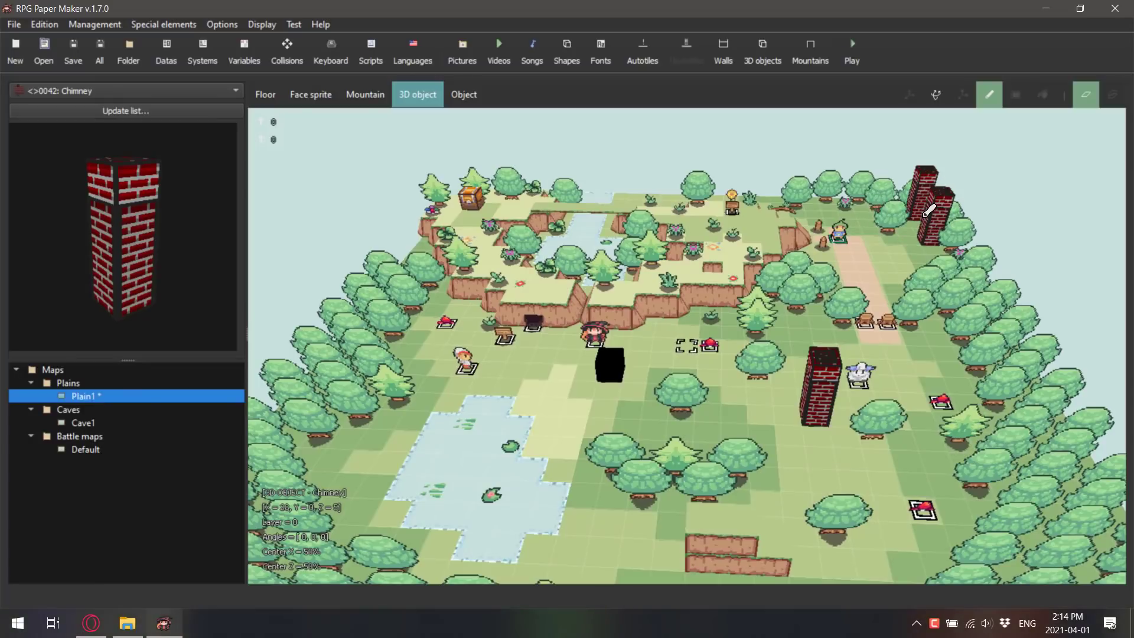
Step: Check the hero object's options, then launch a test play without saving the map
click(472, 92)
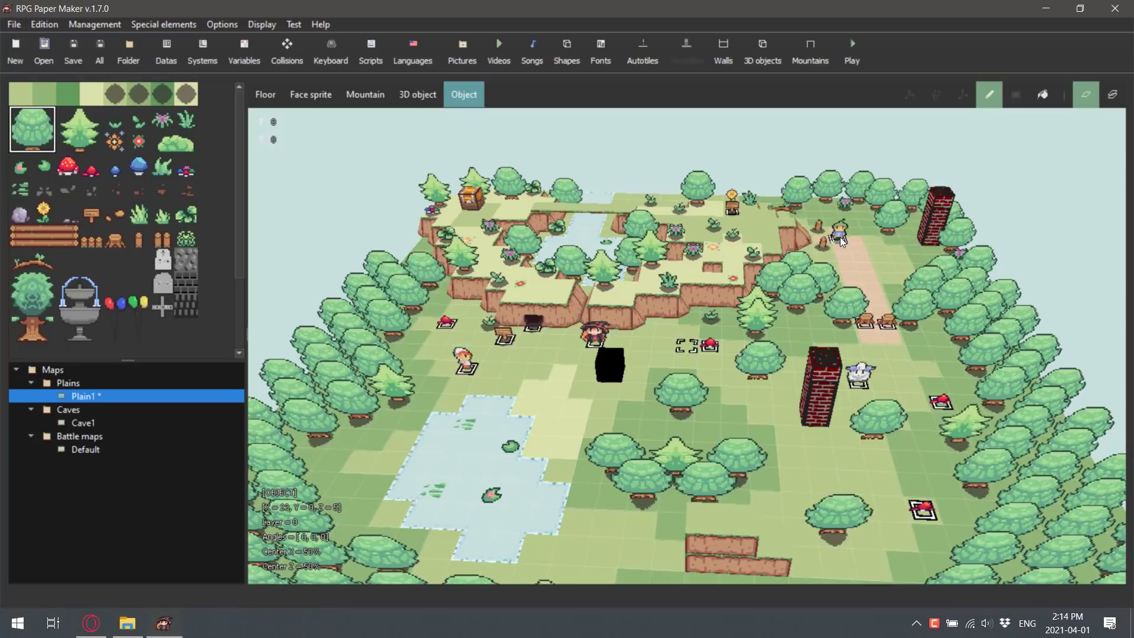
right_click(840, 240)
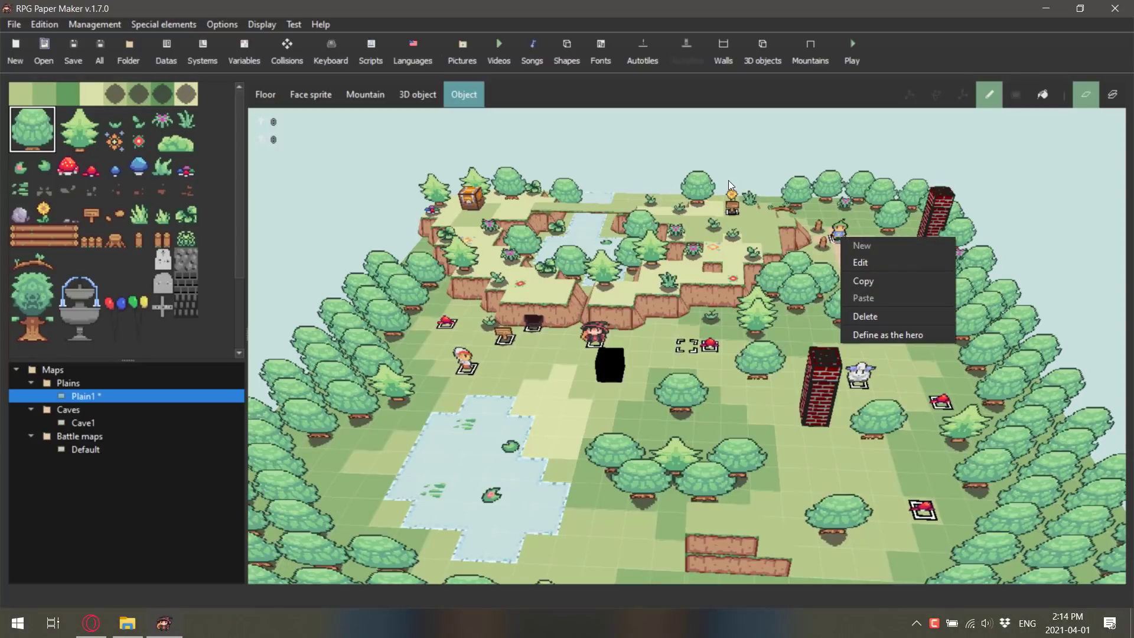
click(851, 44)
click(617, 327)
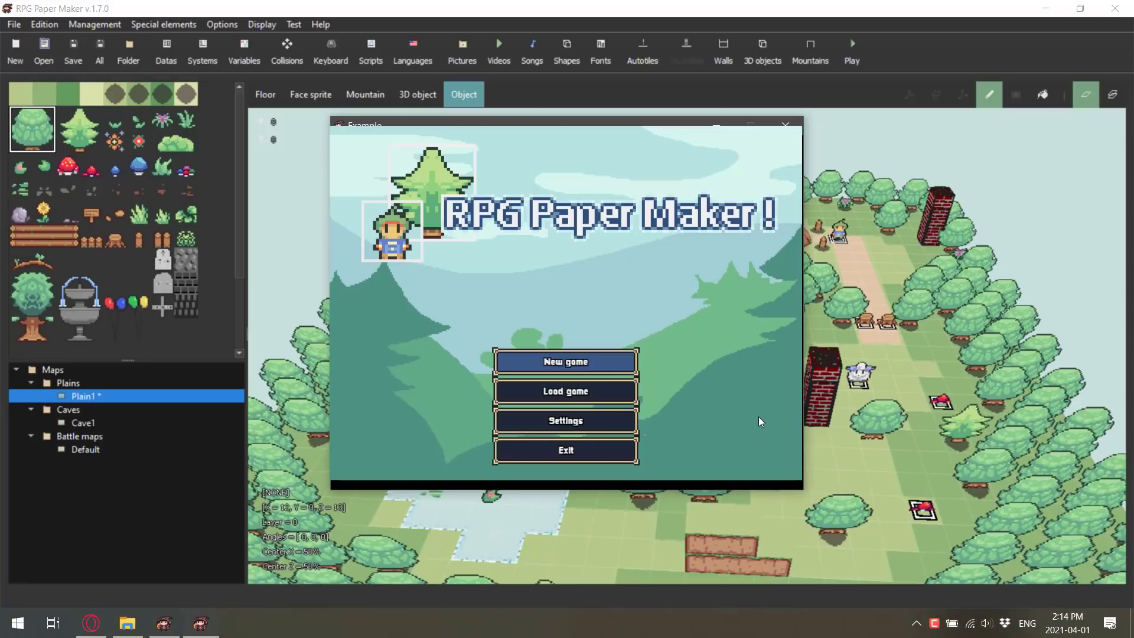
Step: Start a New game and dismiss the welcome and chest hint messages
key(Down)
key(Down)
key(Up)
key(Up)
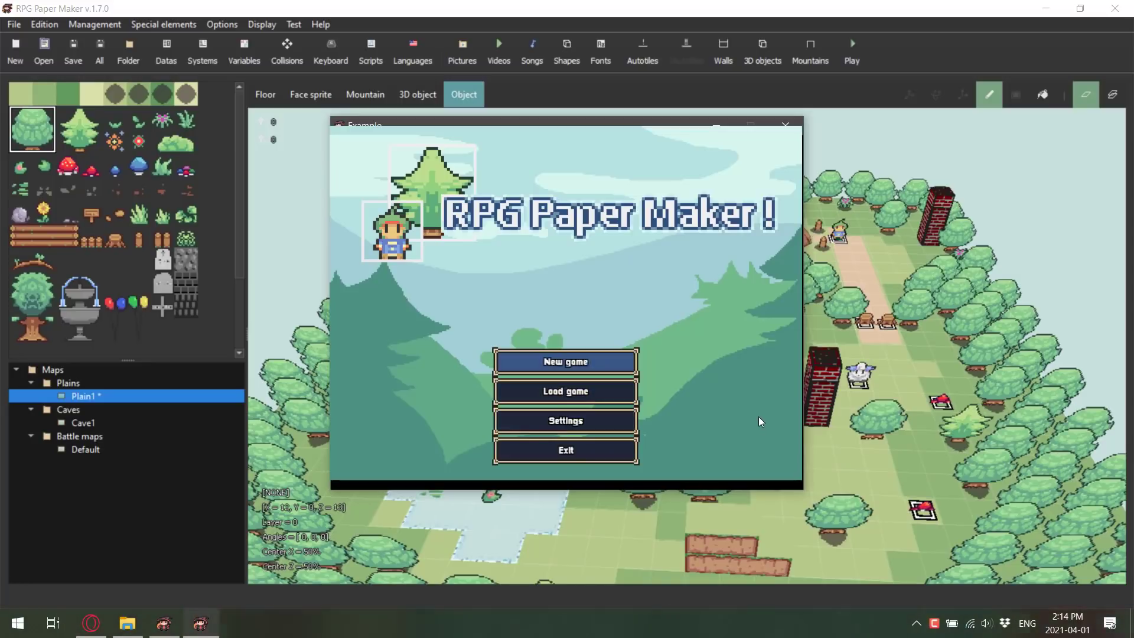
key(Return)
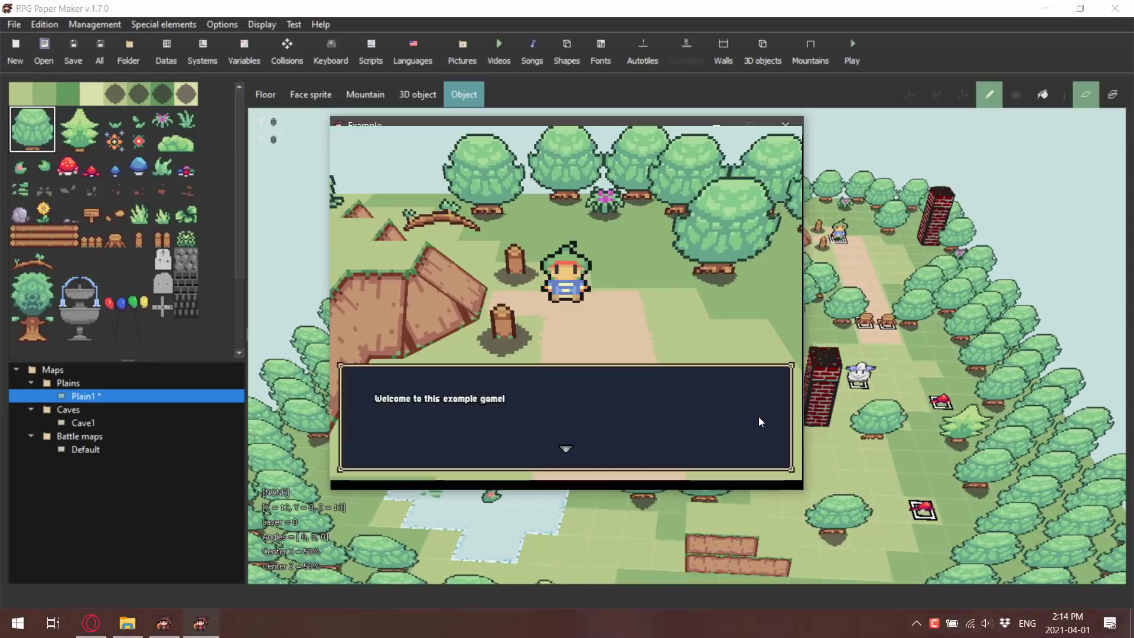
key(Return)
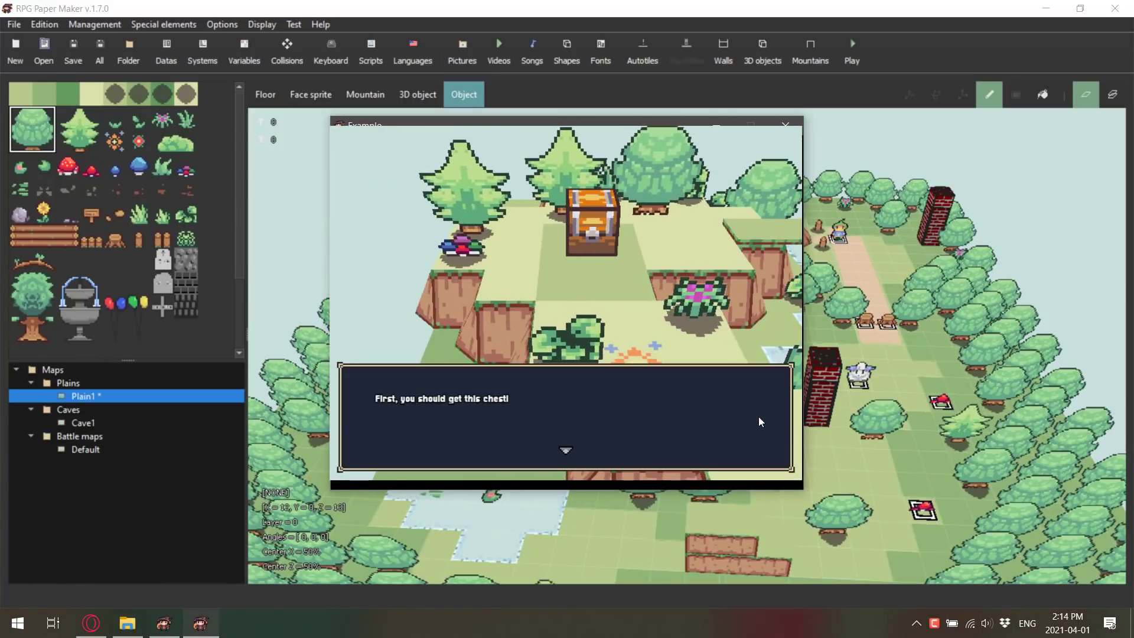
key(Return)
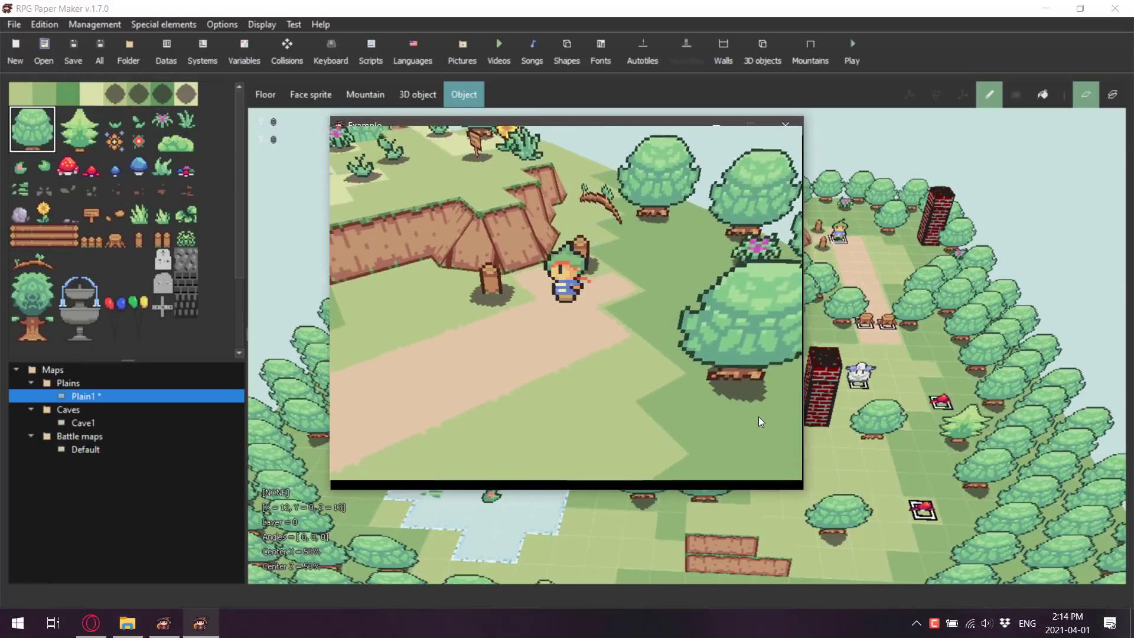
Step: Walk the hero to the clifftop chest and open it to get the wooden sword
key(Up)
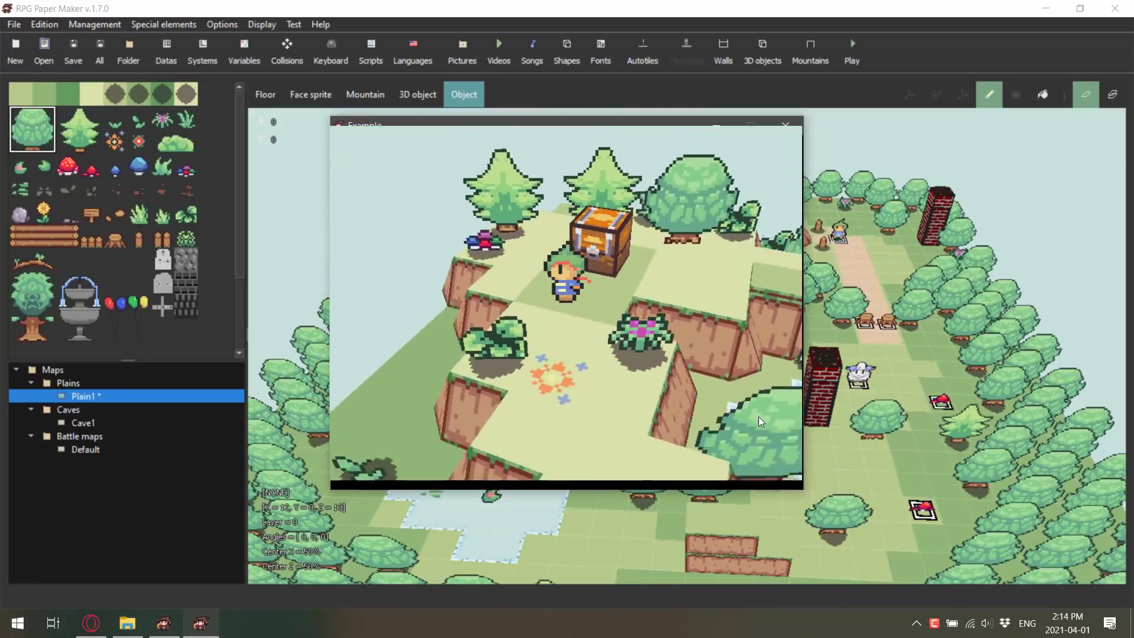
key(Return)
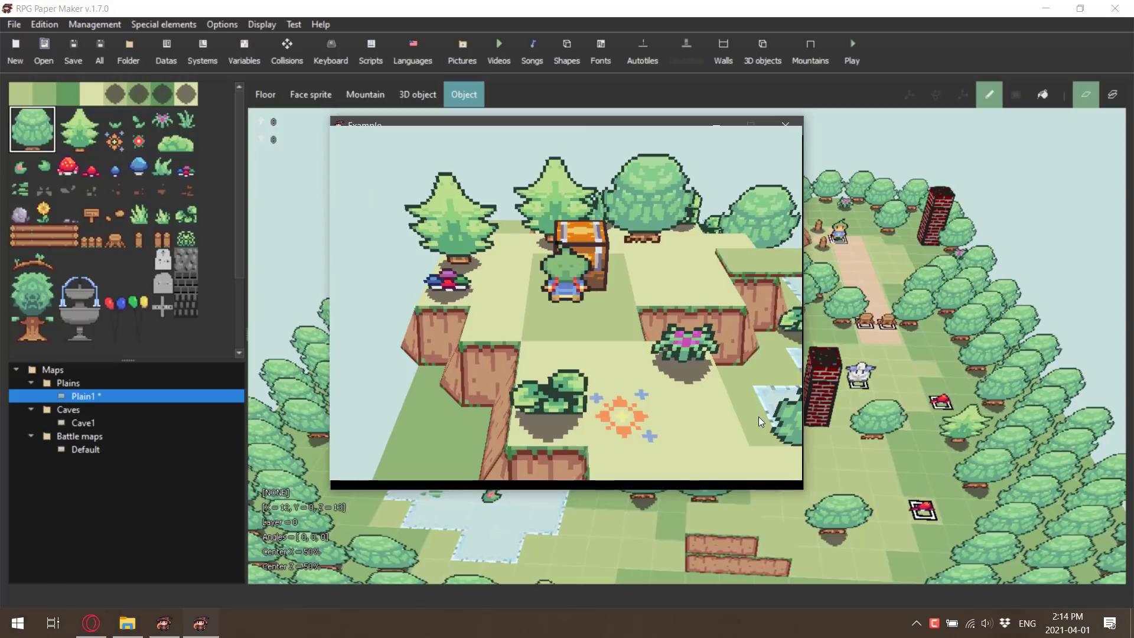
key(Return)
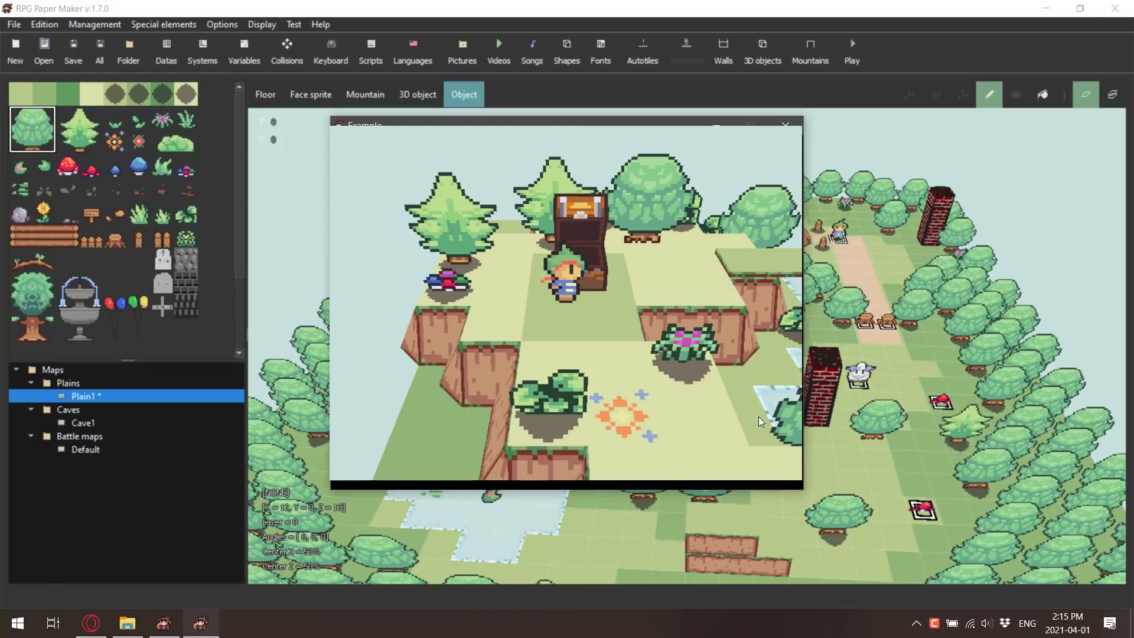
Step: View the hero's inventory from the in-game menu, then return to the map
key(Escape)
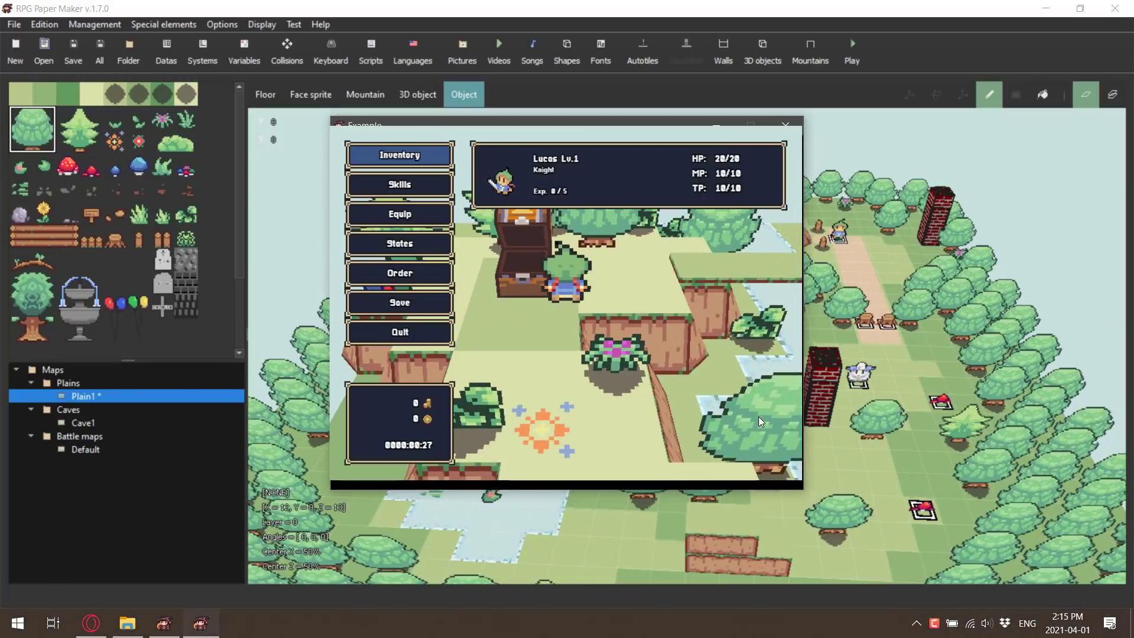
key(Return)
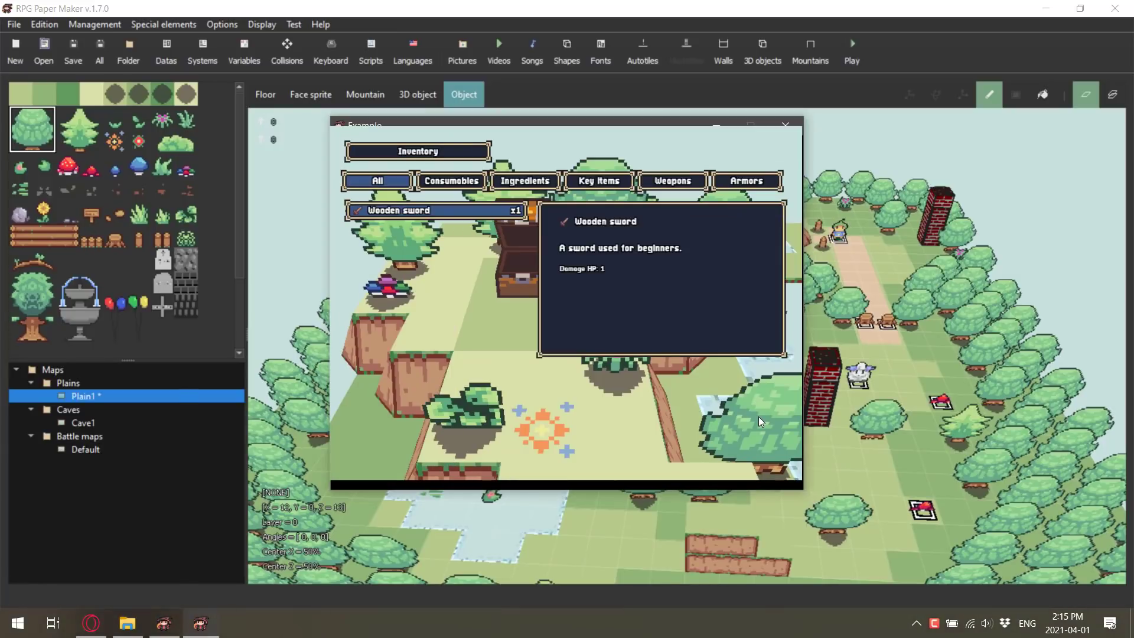
key(Escape)
key(Escape)
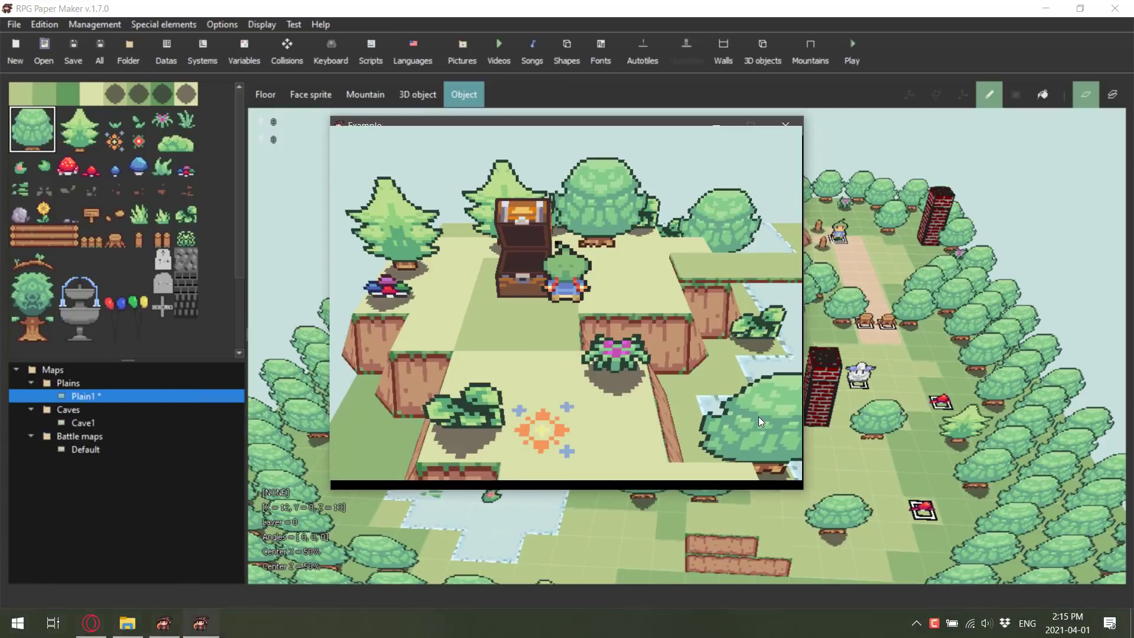
Step: Rotate the camera toward the dirt path and try cutting the bushes, which needs a sword
key(Down)
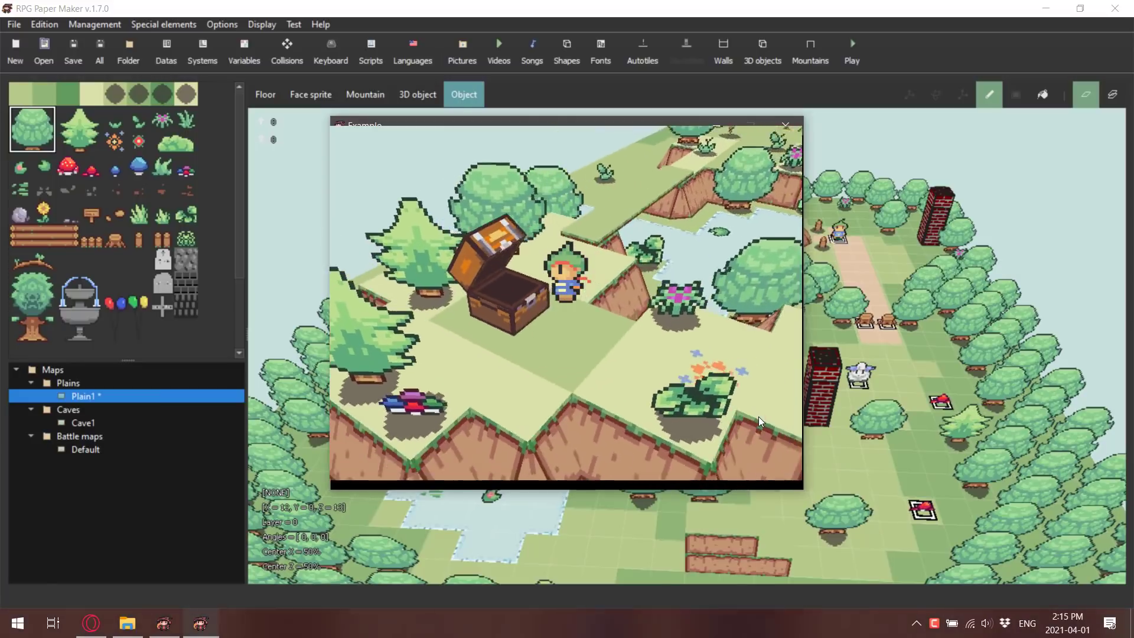
key(Left)
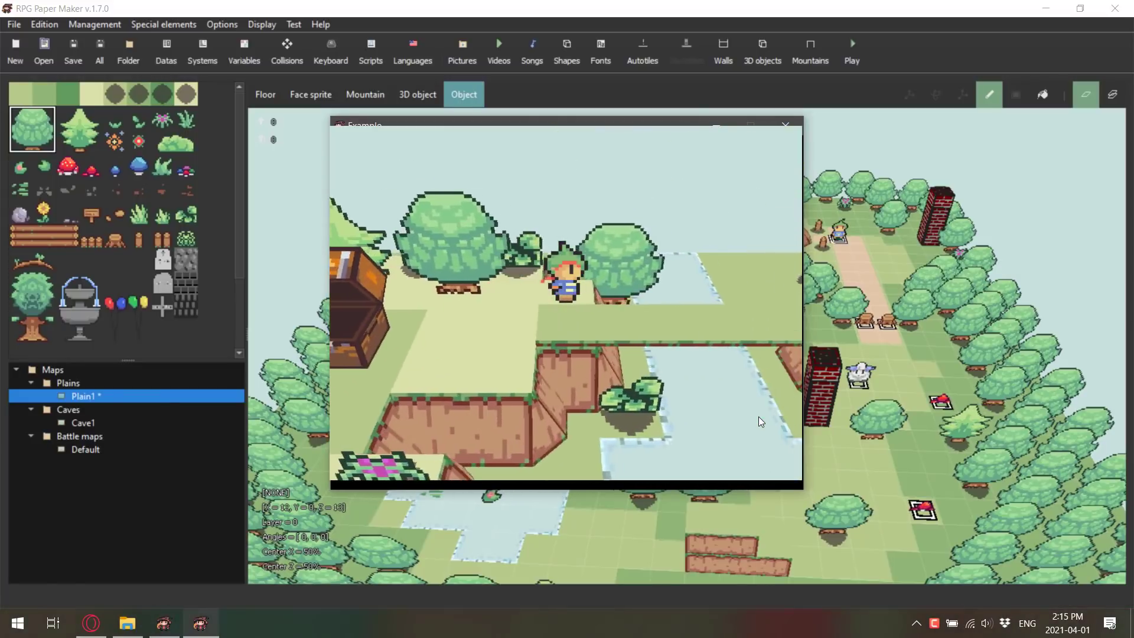
key(Left)
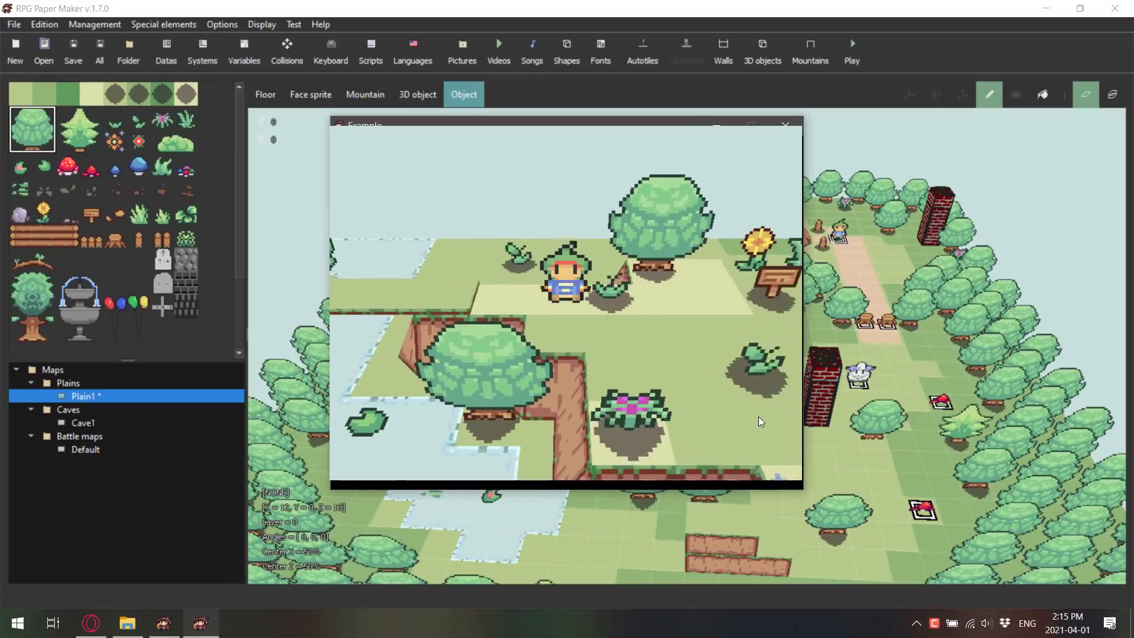
key(Left)
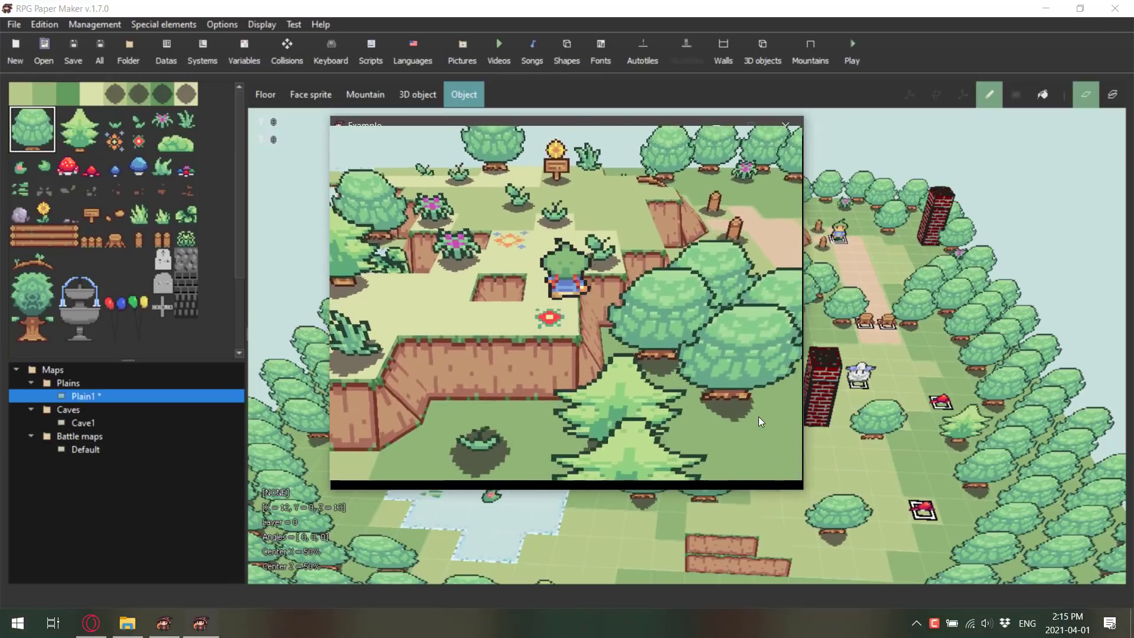
key(Left)
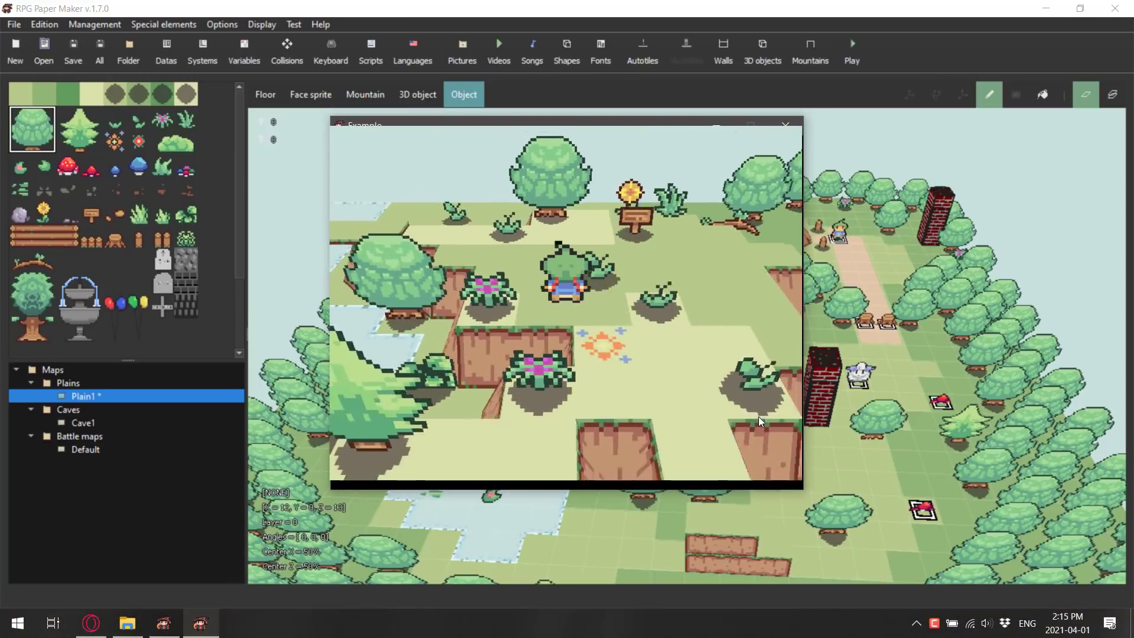
key(Left)
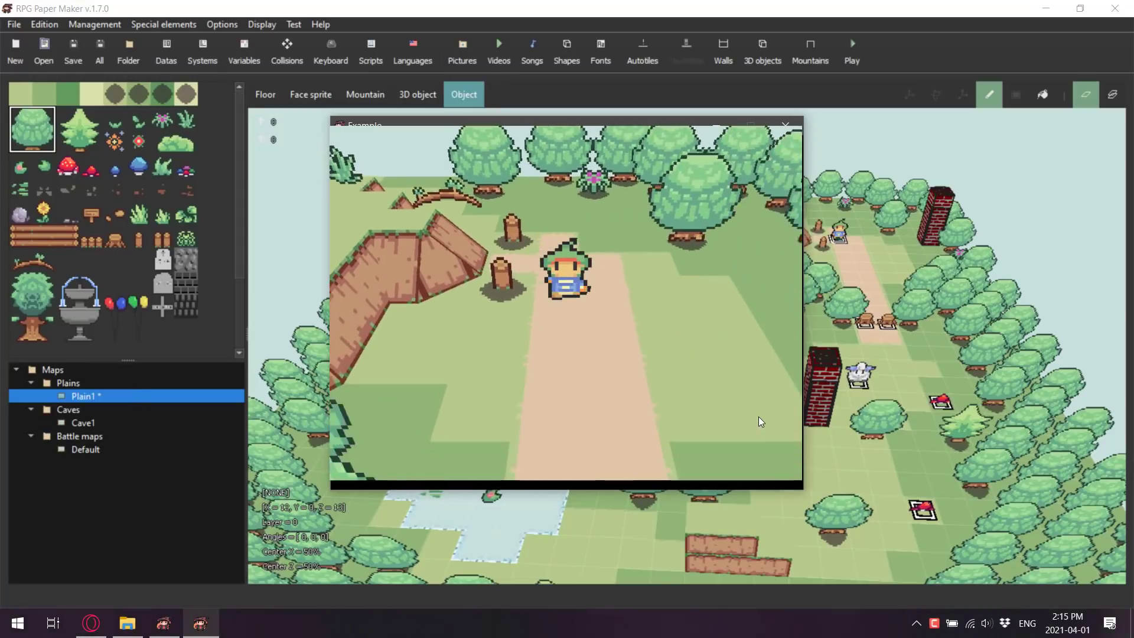
key(Left)
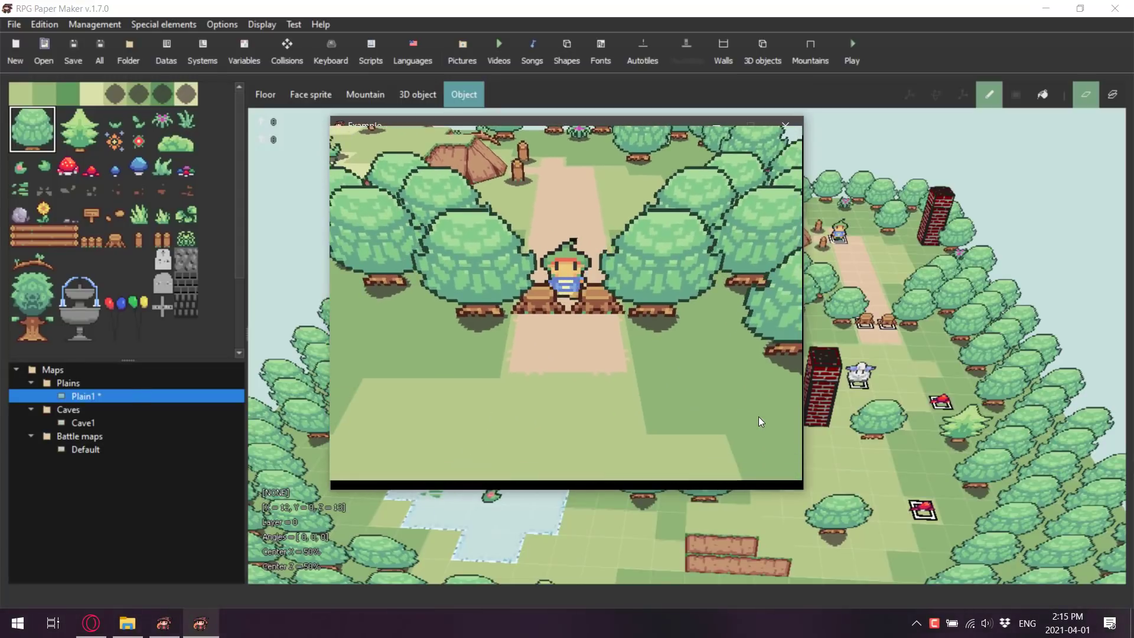
key(Return)
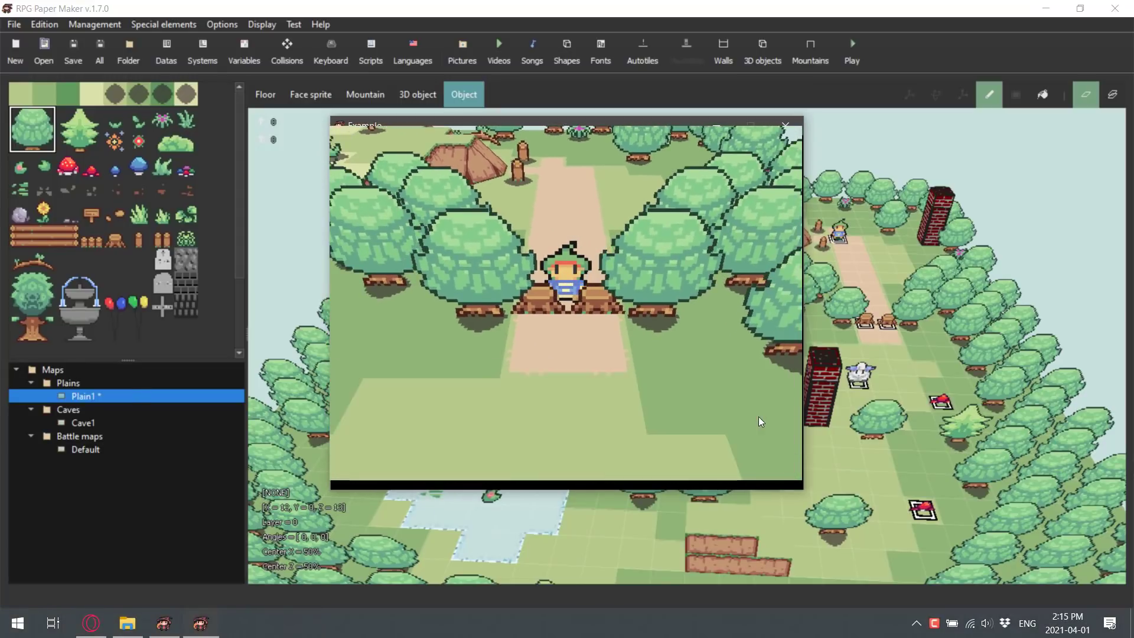
Step: Equip the Wooden sword in the left hand, then walk the hero into the white monster
key(Escape)
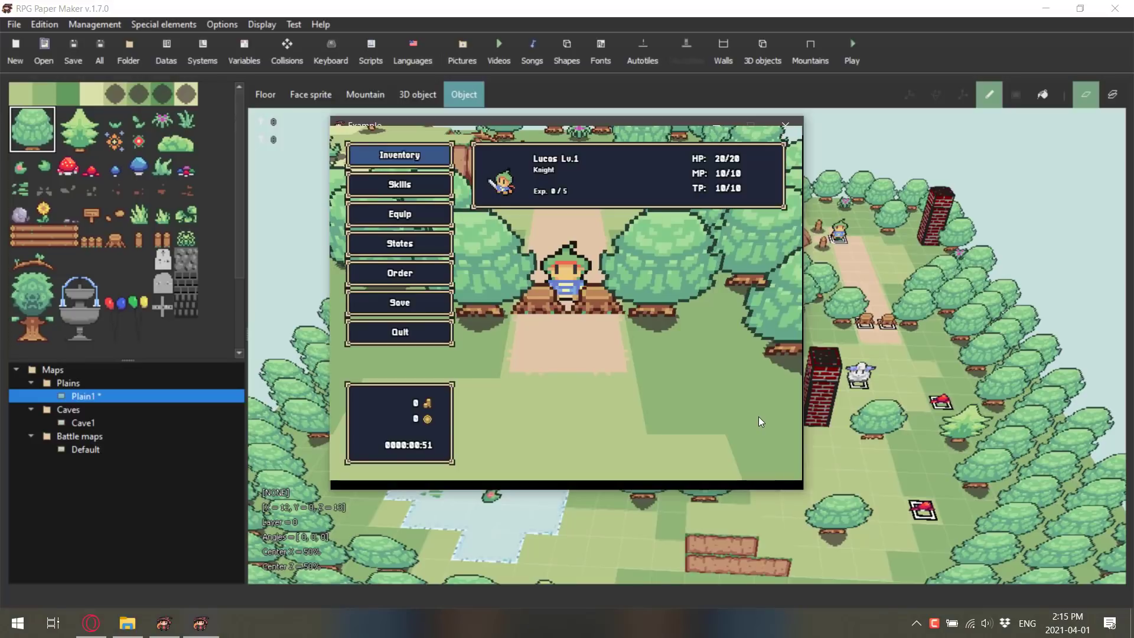
key(Down)
key(Down)
key(Return)
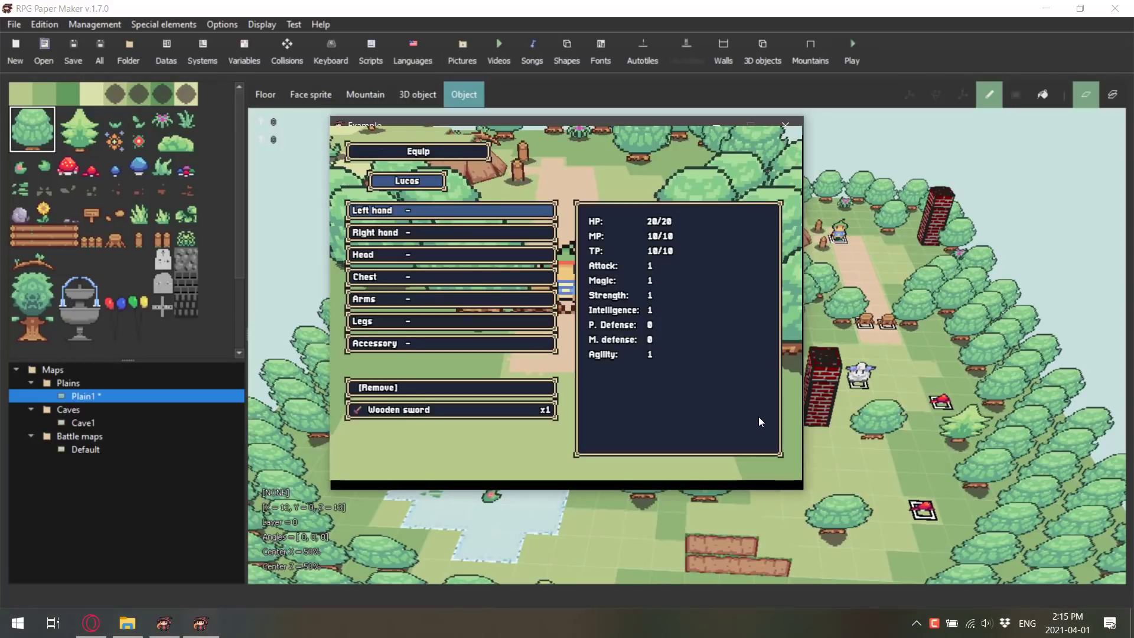
key(Return)
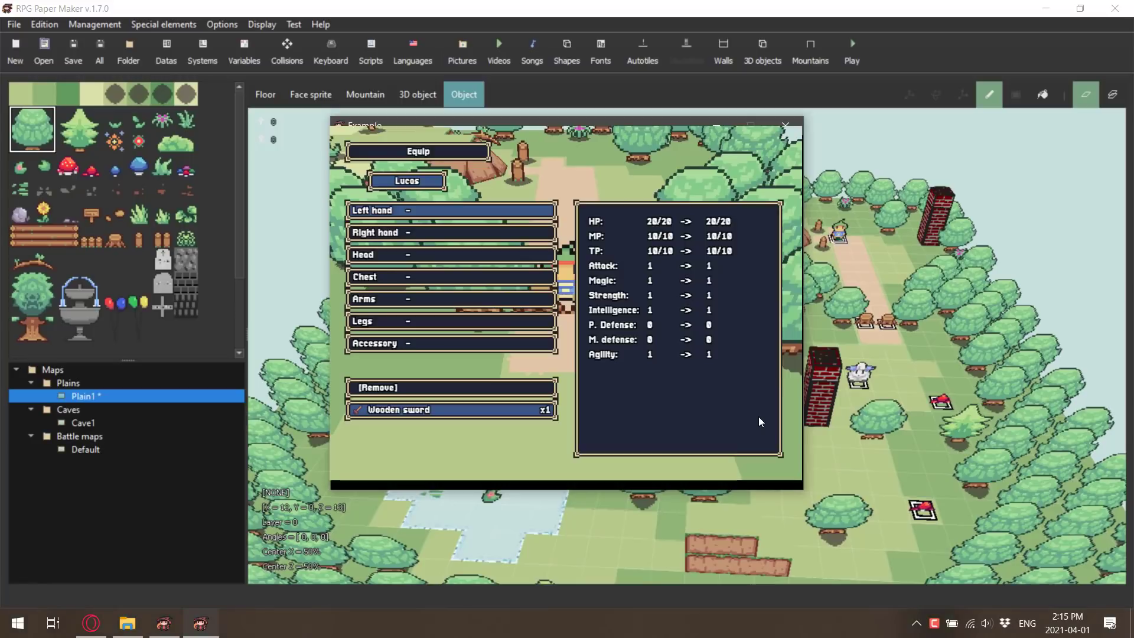
key(Return)
key(Escape)
key(Escape)
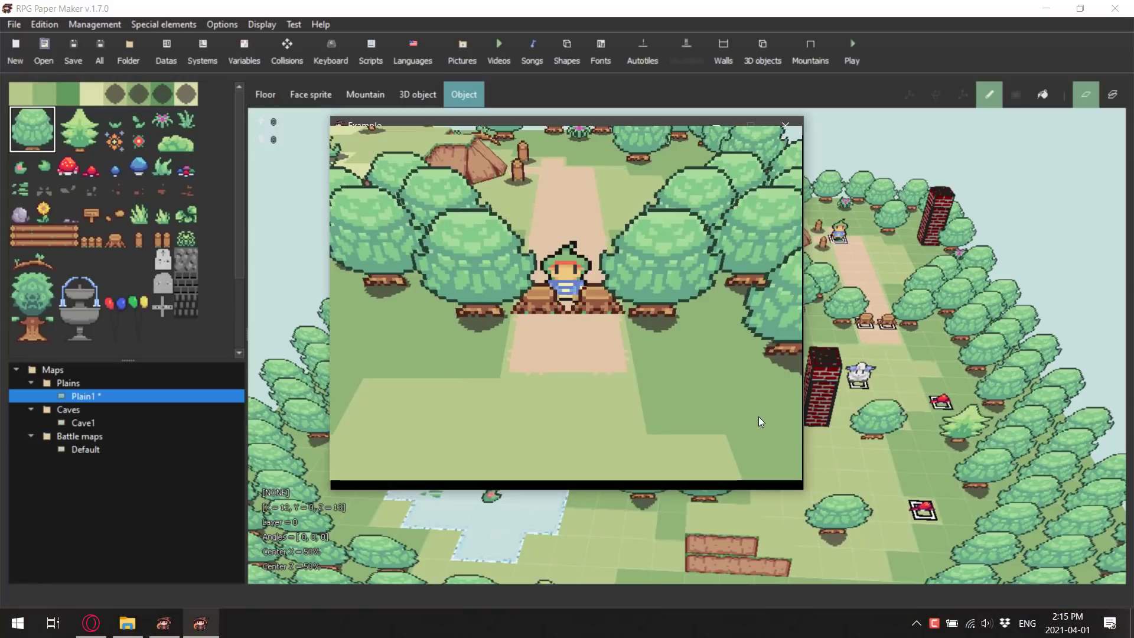
key(Down)
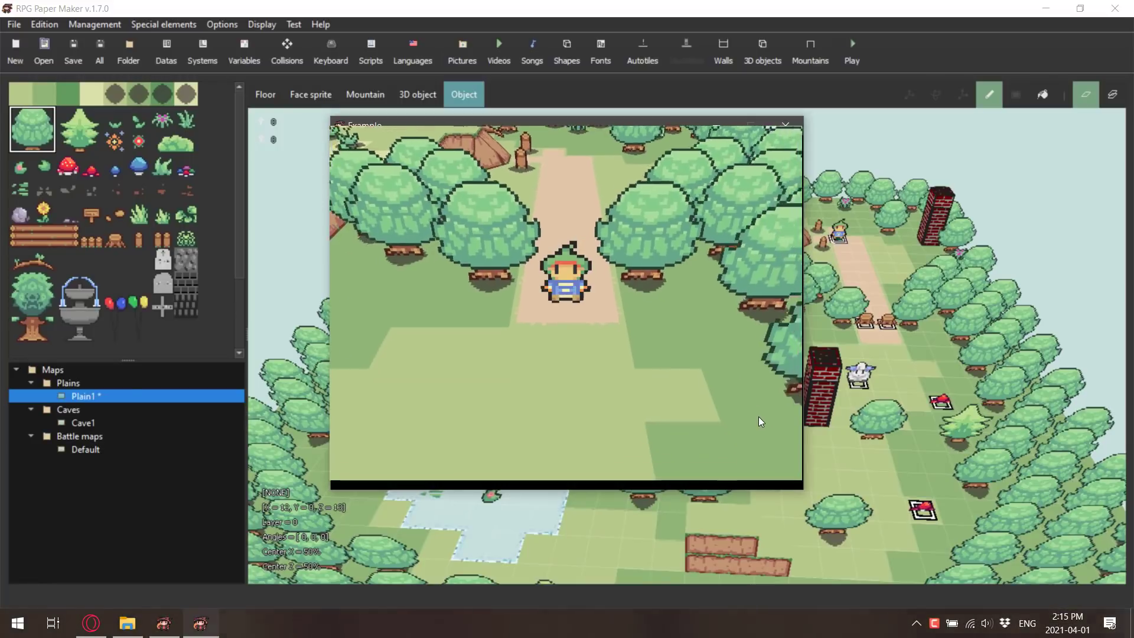
key(Down)
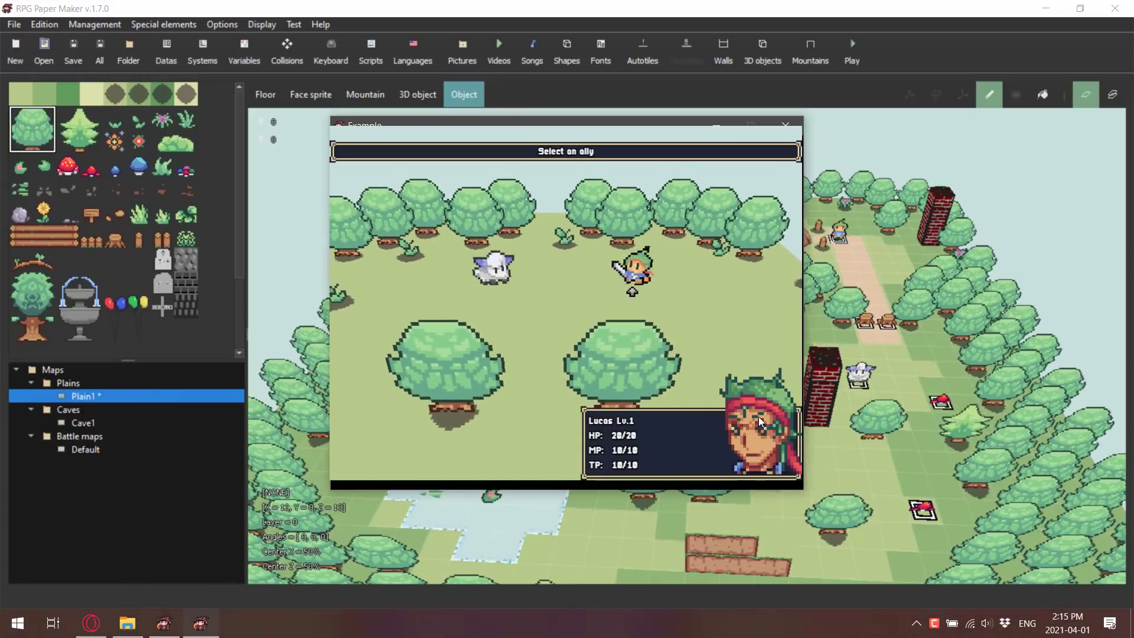
Step: Close the Example test window to get back to the Plain1 map editor
click(786, 125)
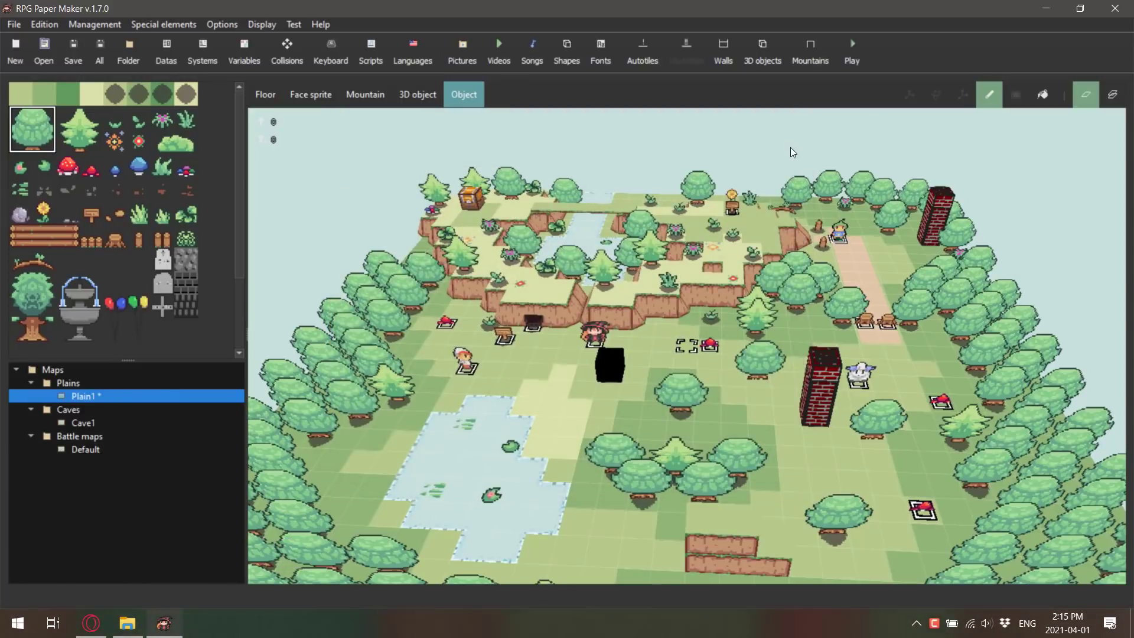
right_click(842, 238)
click(839, 244)
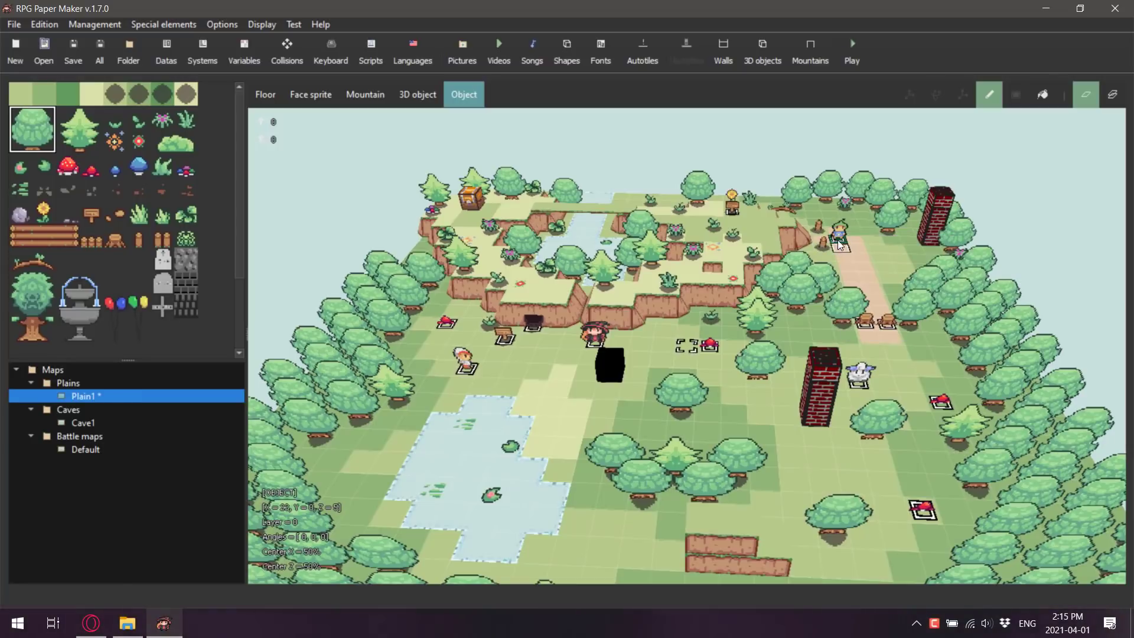
right_click(837, 240)
click(869, 259)
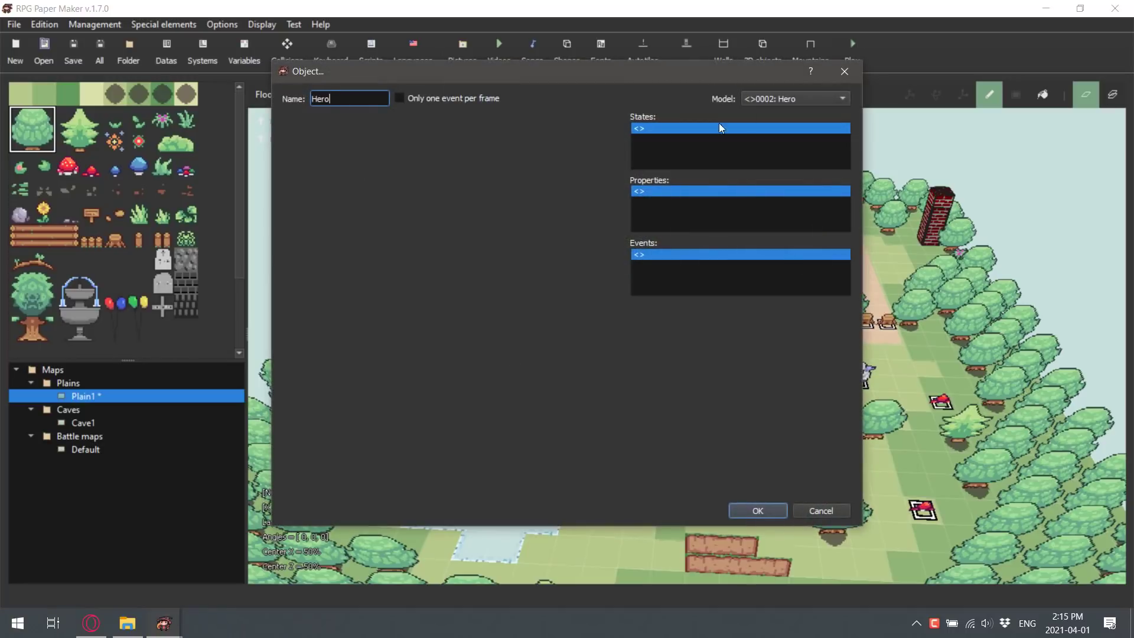
click(845, 71)
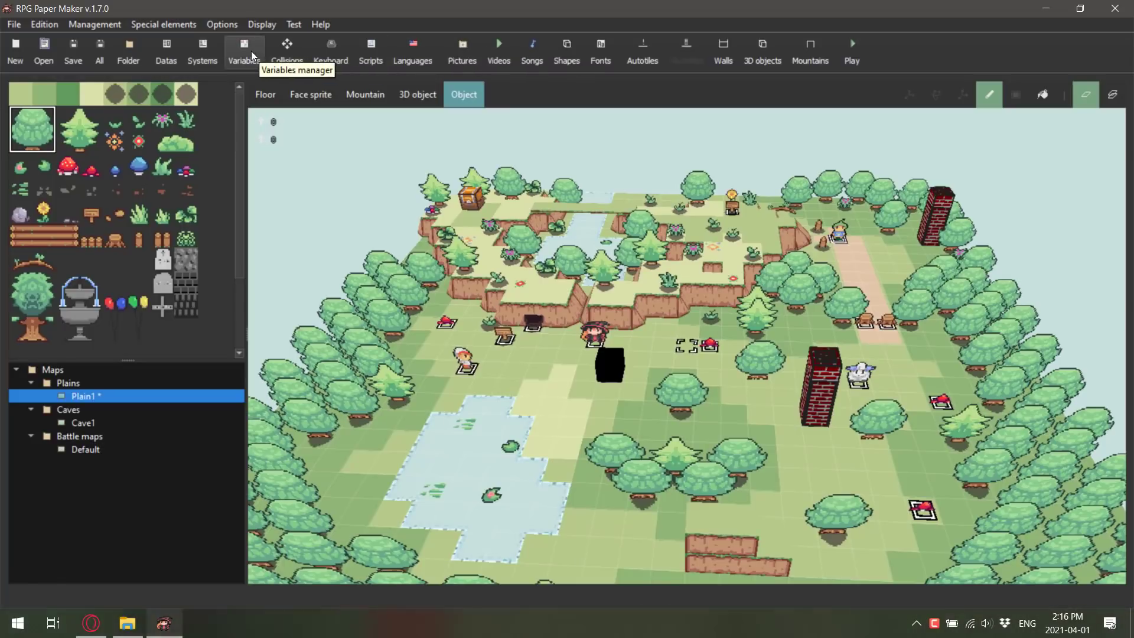
Step: Open Systems and browse the Battle system, System, Title screen / Game over and Main menu pages
click(204, 51)
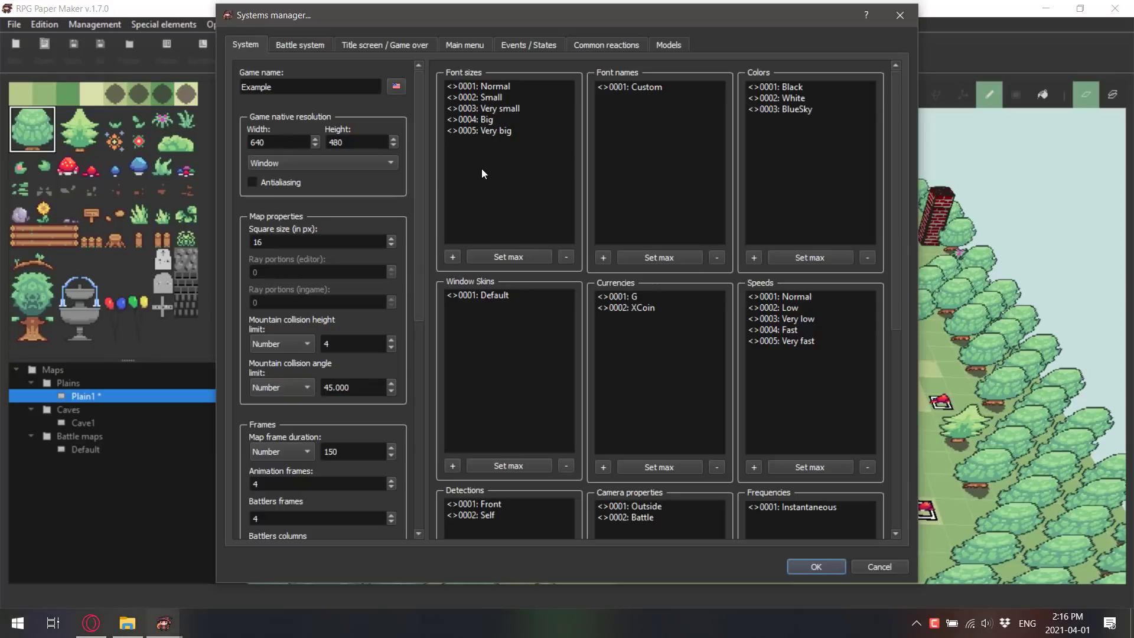
click(287, 47)
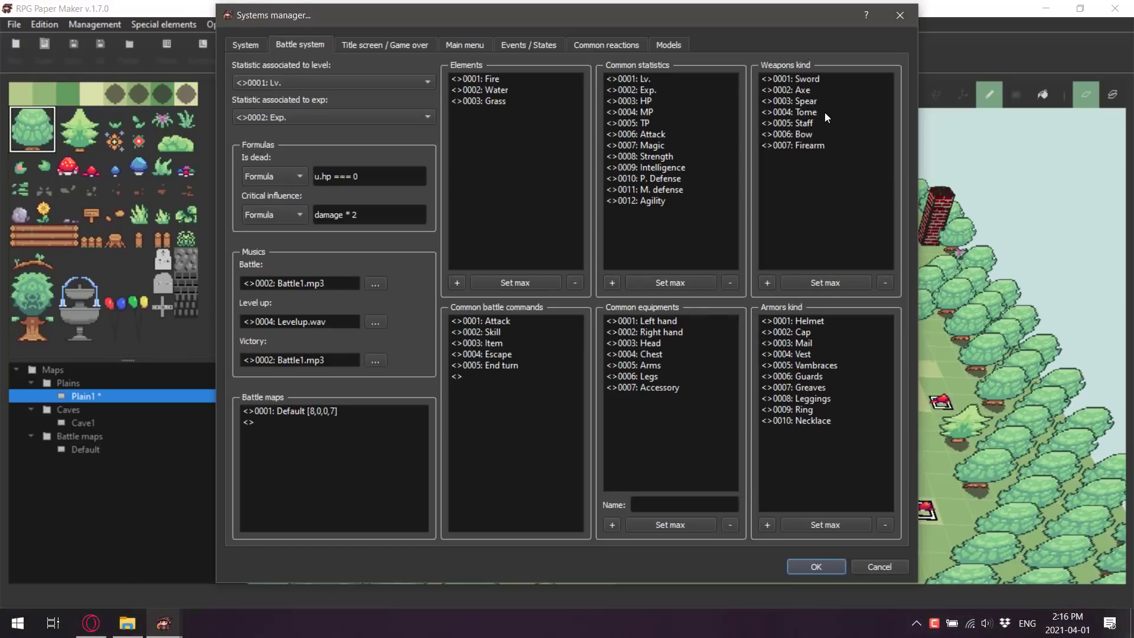
click(251, 45)
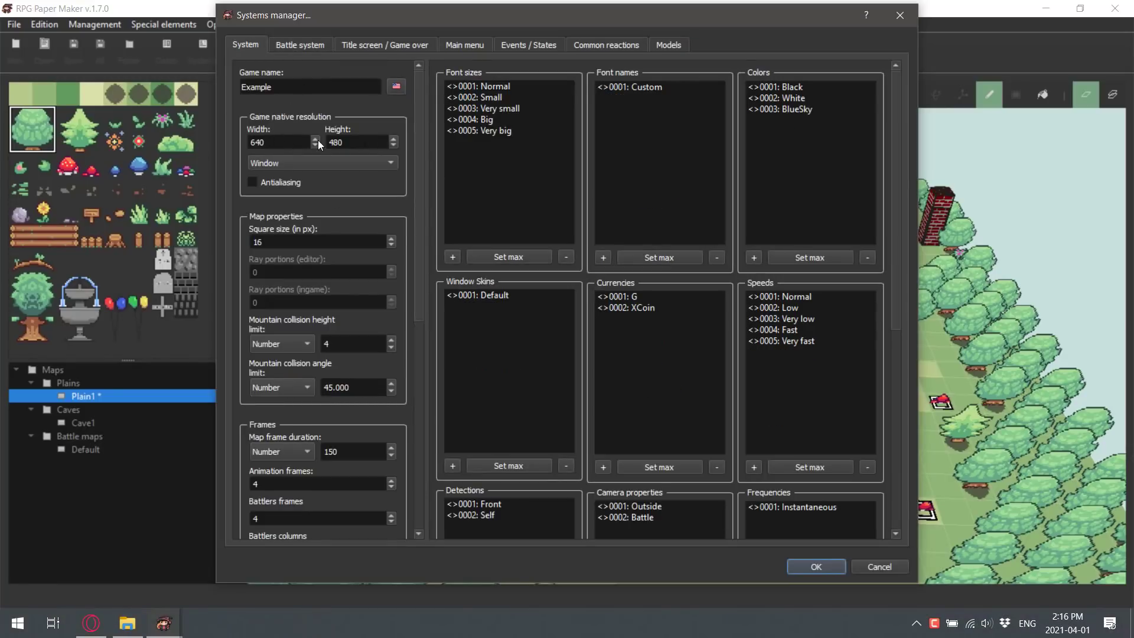
click(395, 46)
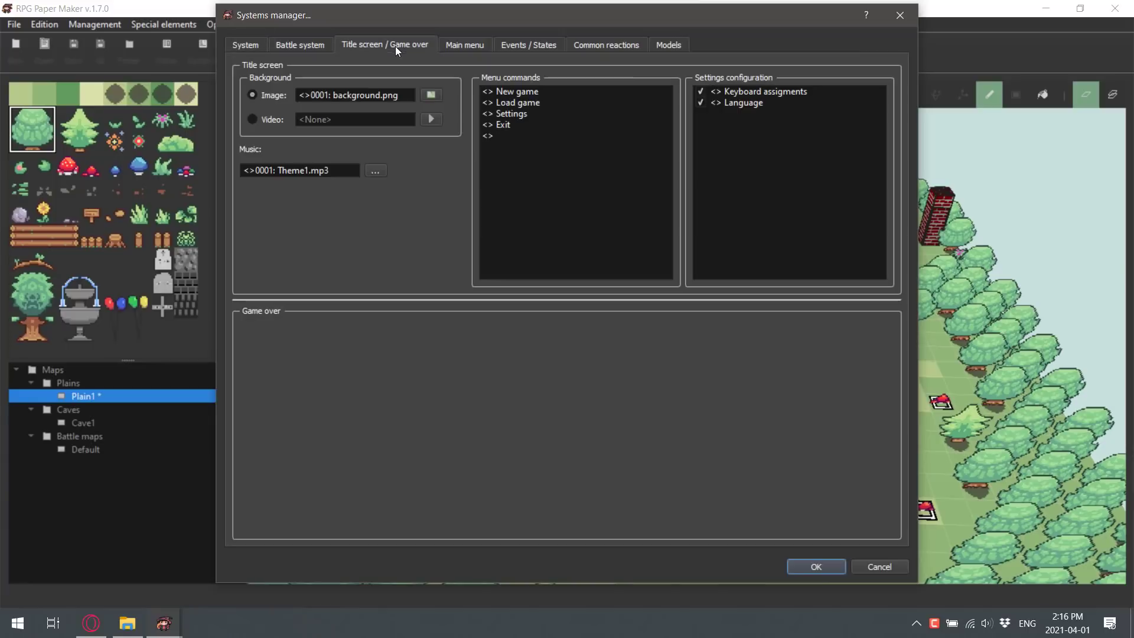
click(462, 44)
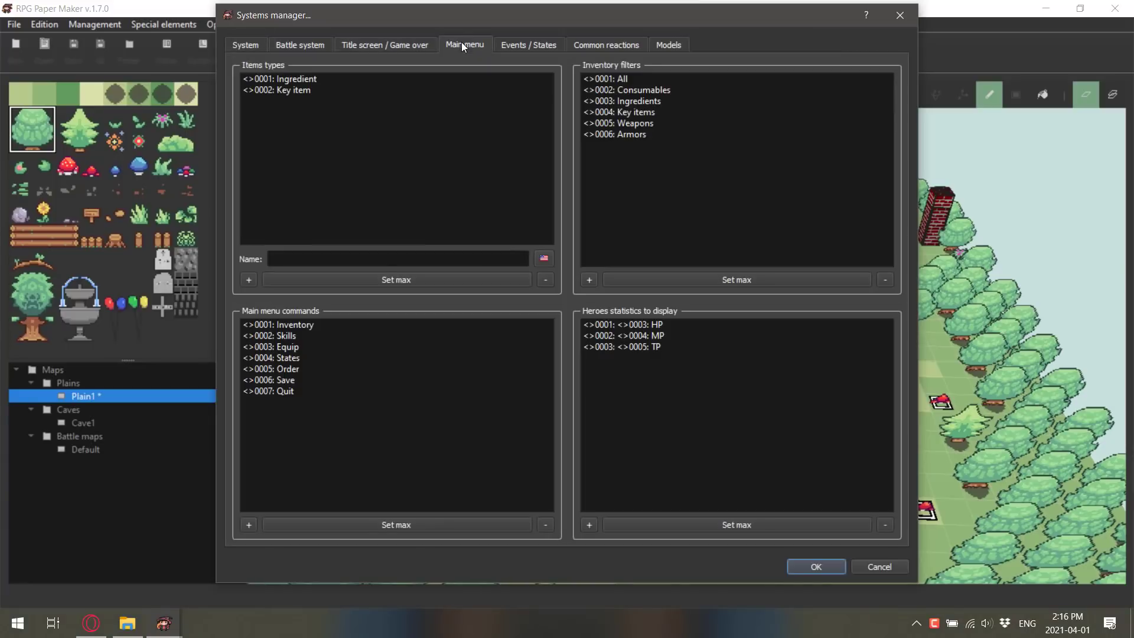
Step: Inspect the Hero events and Normal, Chest opened, None states, then Common reactions and Models
click(534, 48)
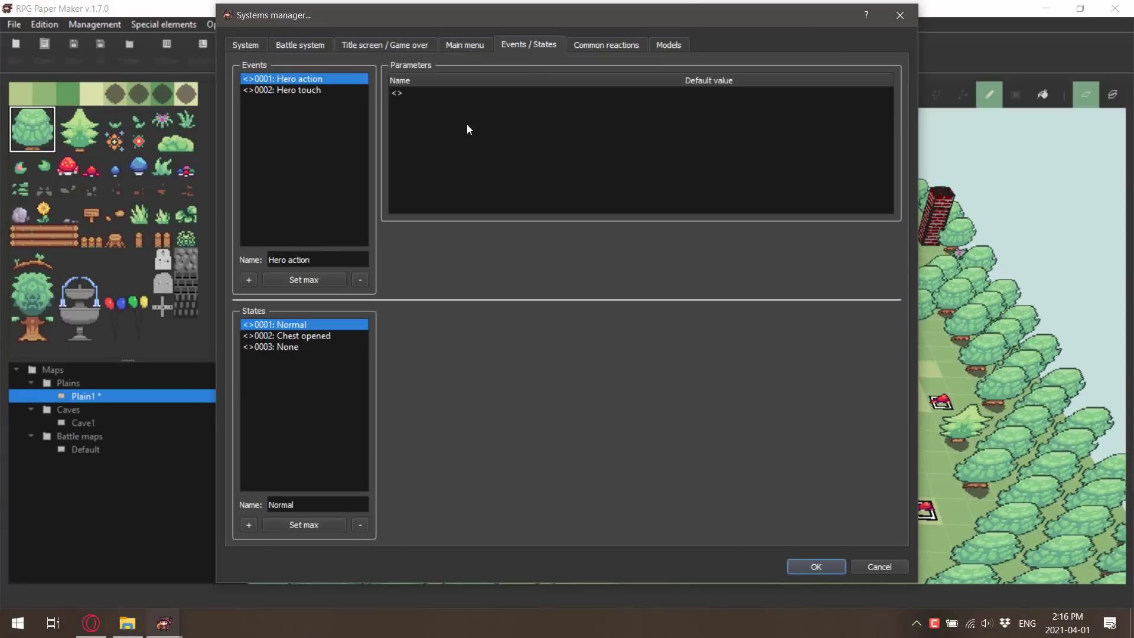
click(316, 90)
click(316, 81)
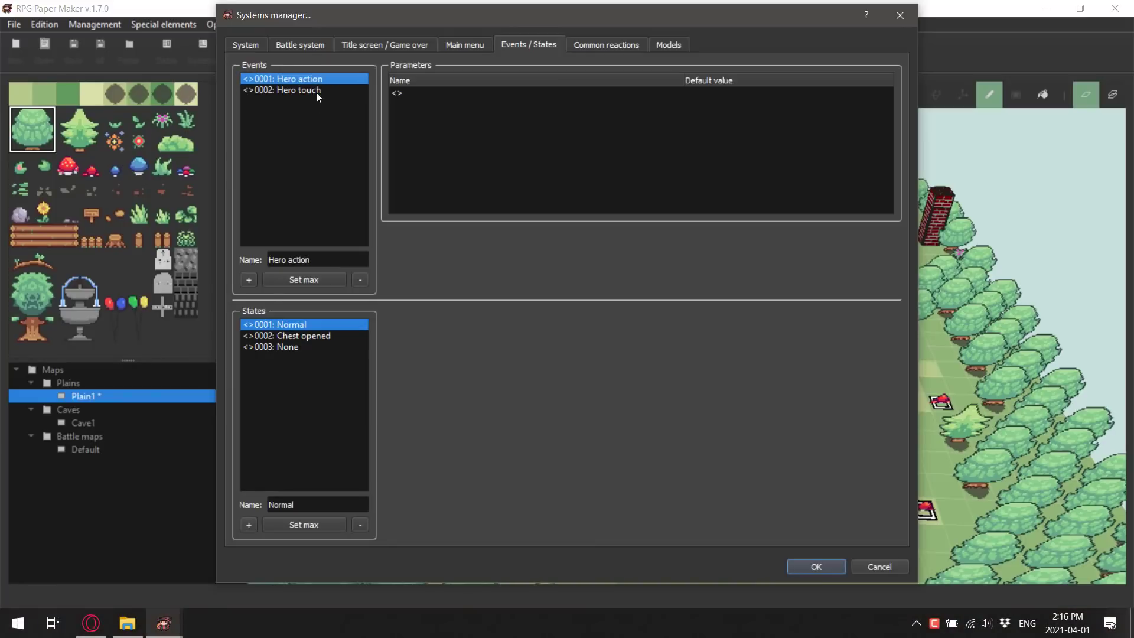
click(312, 336)
click(288, 345)
click(293, 335)
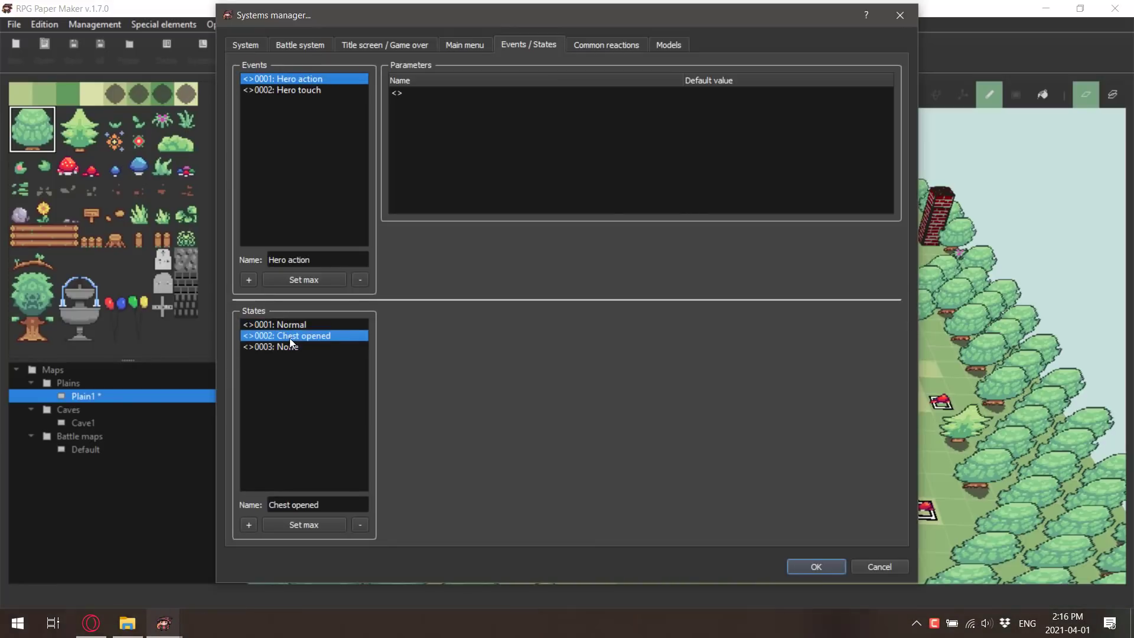
click(289, 325)
click(285, 346)
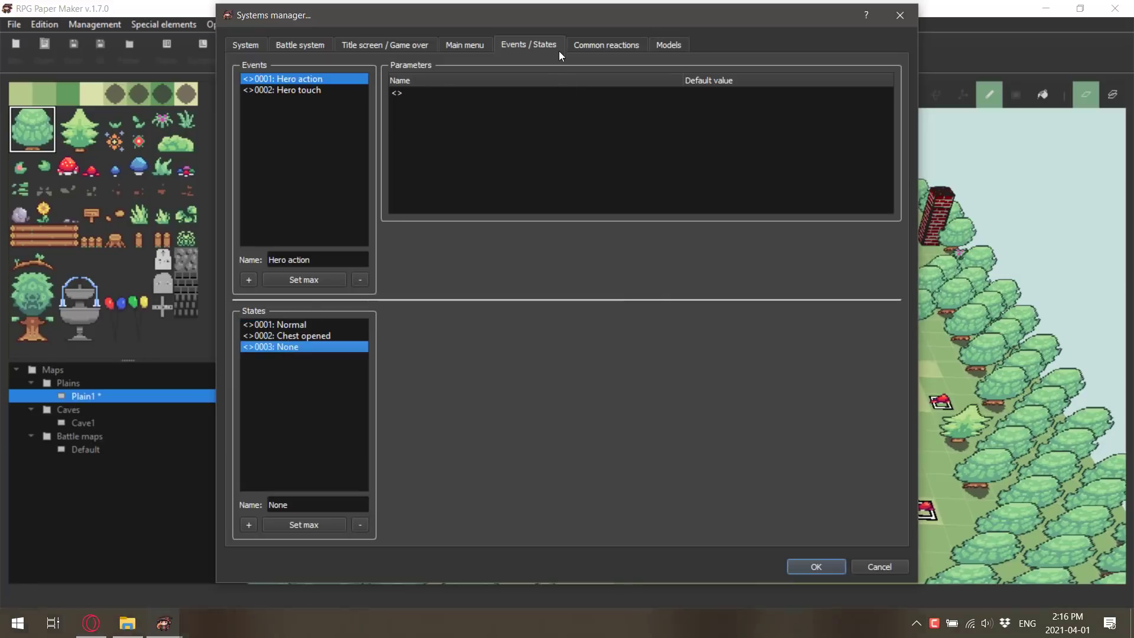
click(609, 43)
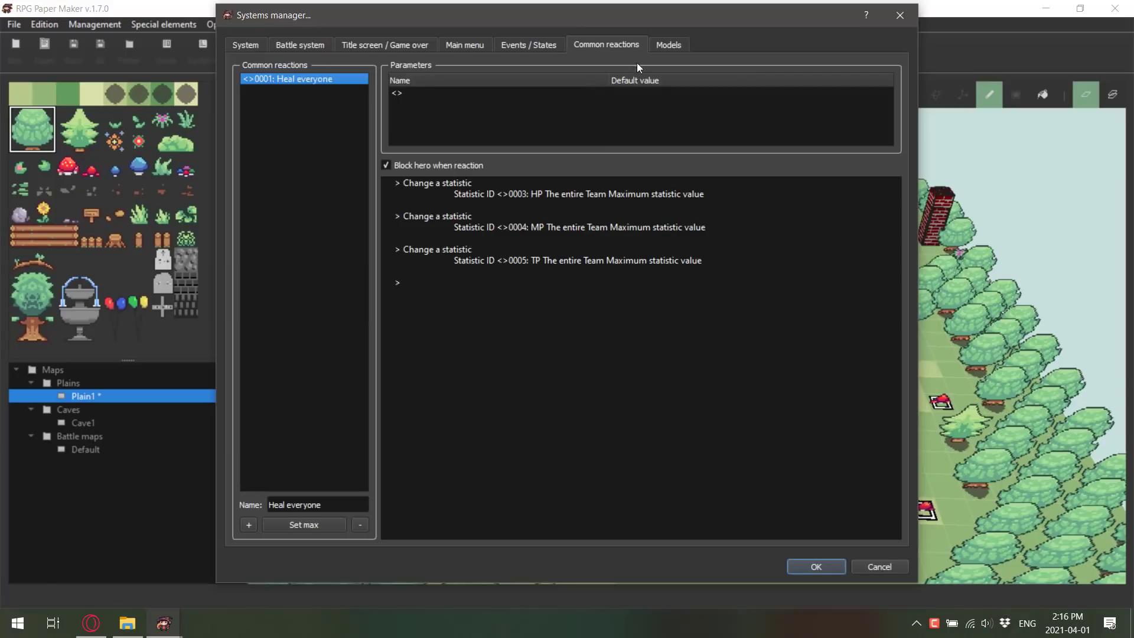
click(675, 46)
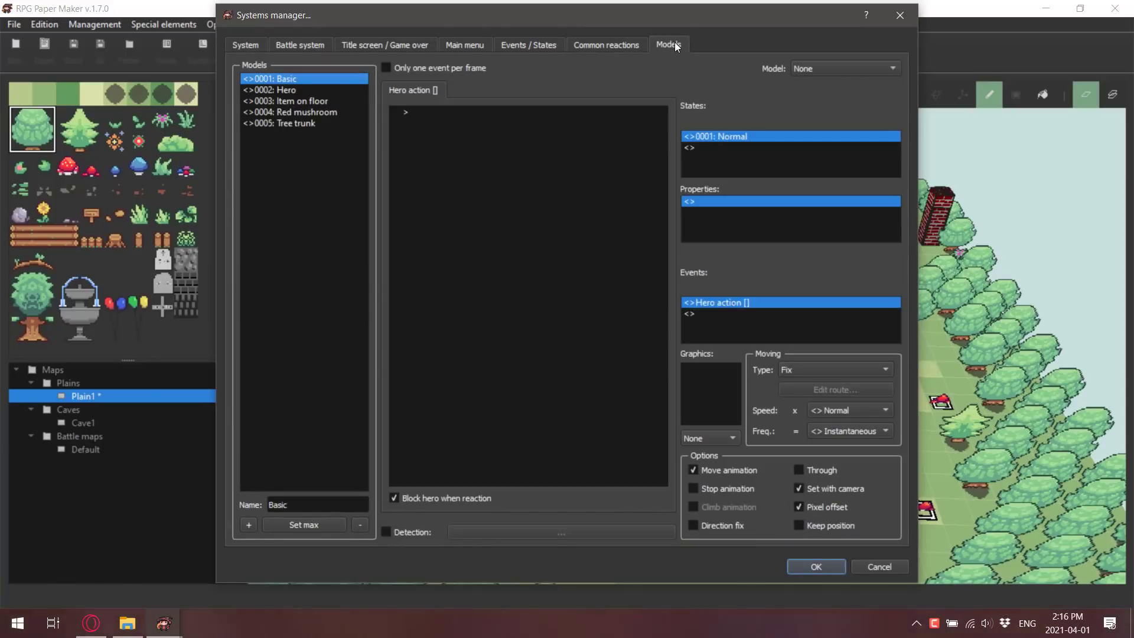
Step: Open the Hero model, move the window aside, and view its MainMenu key reaction
click(278, 90)
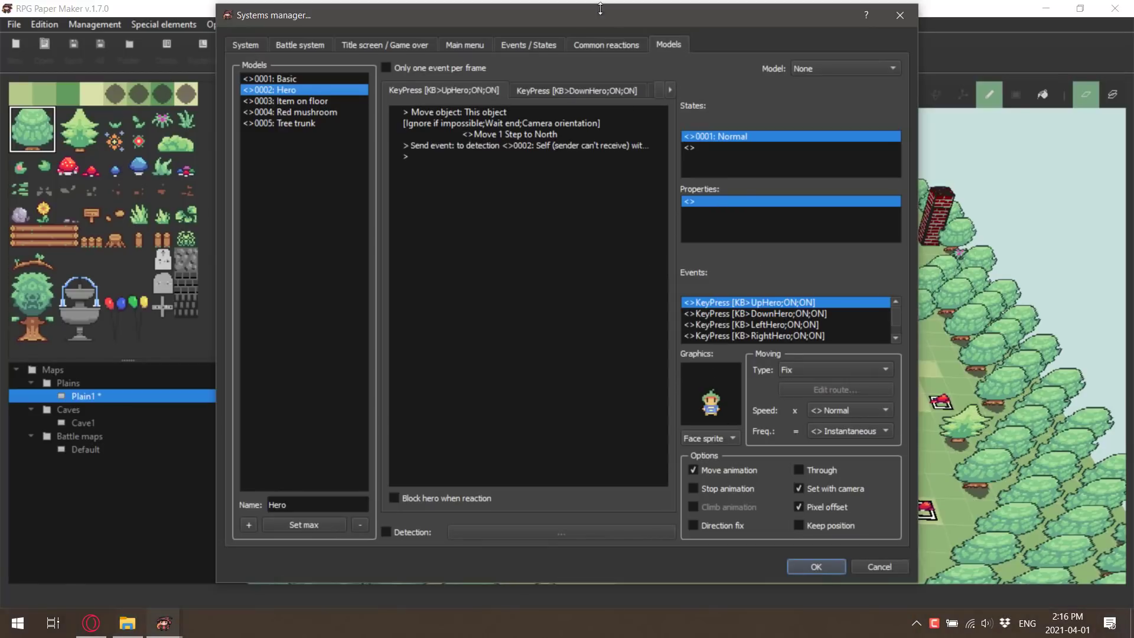
drag(657, 20, 527, 19)
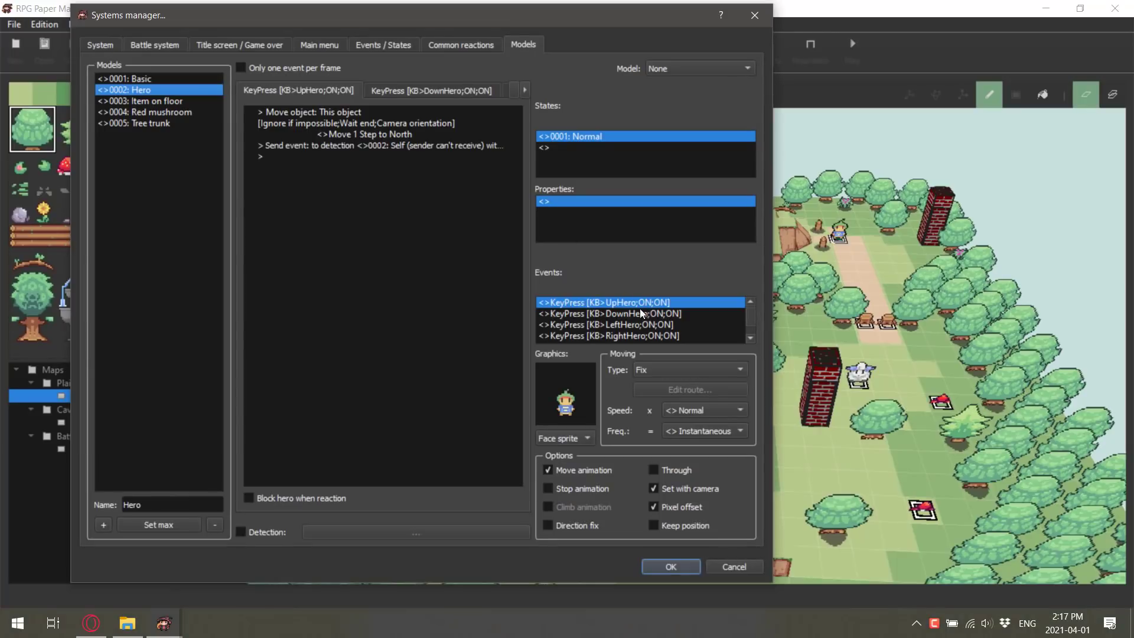
scroll(634, 318, down, 2)
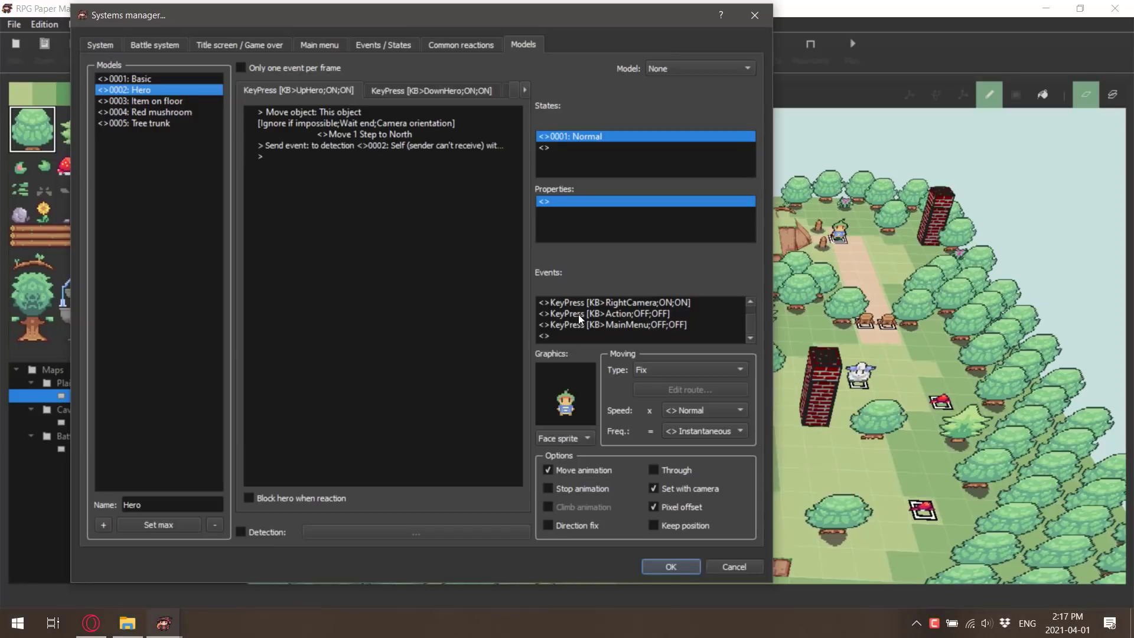
click(635, 325)
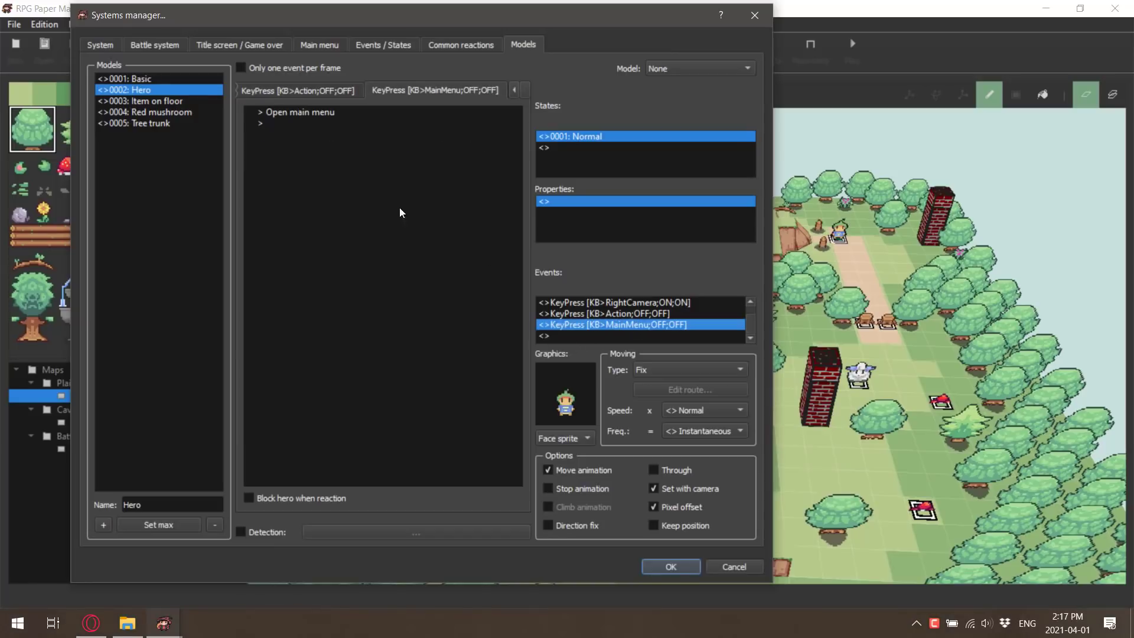
scroll(640, 307, up, 2)
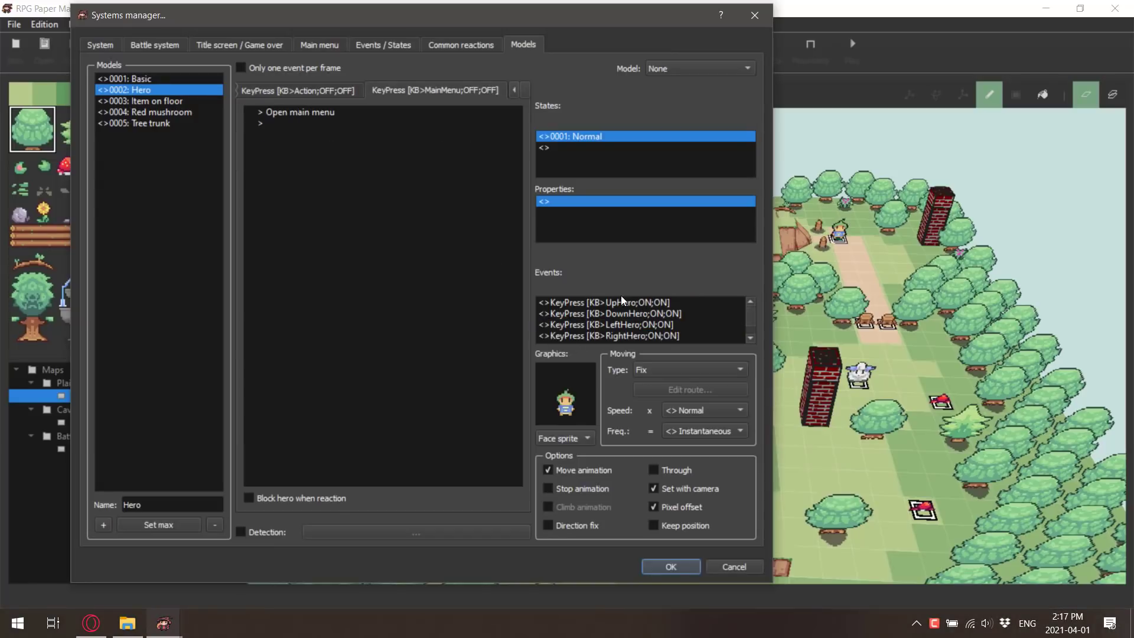
Step: Review the UpHero, DownHero, LeftHero, RightHero and Action key reactions, ending on an empty slot
click(620, 301)
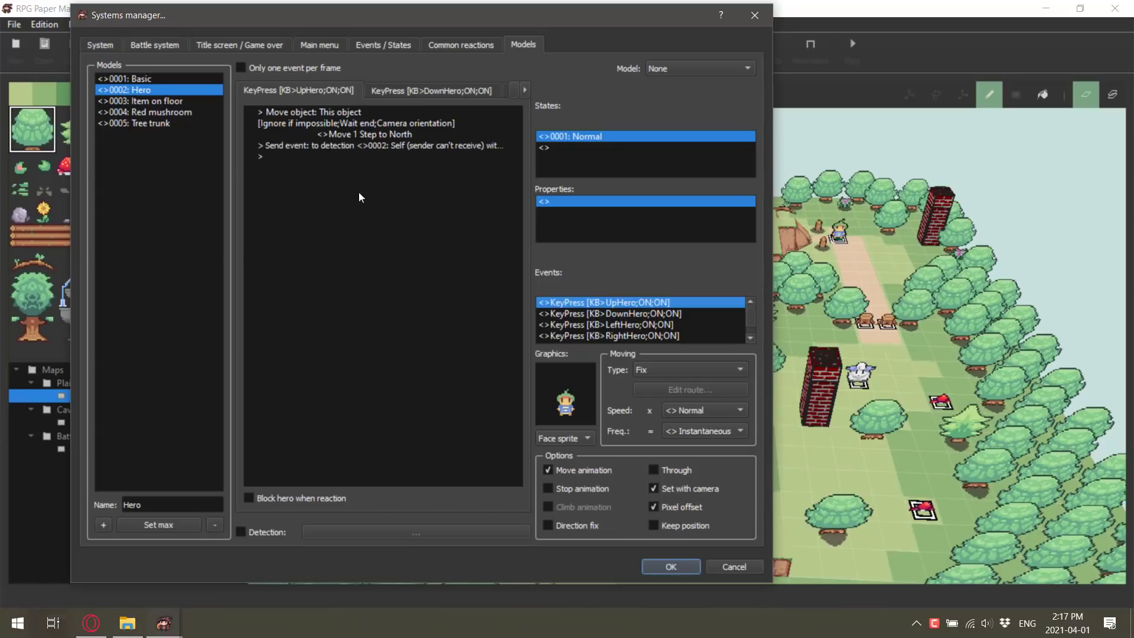
click(614, 313)
click(613, 326)
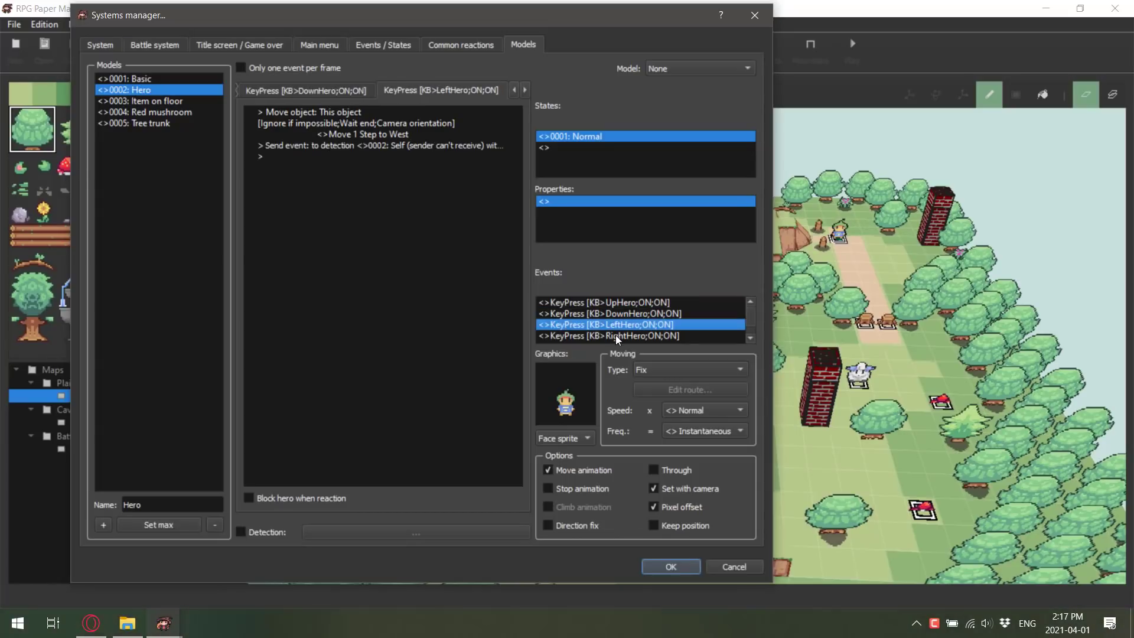
click(616, 335)
scroll(616, 331, down, 2)
click(615, 313)
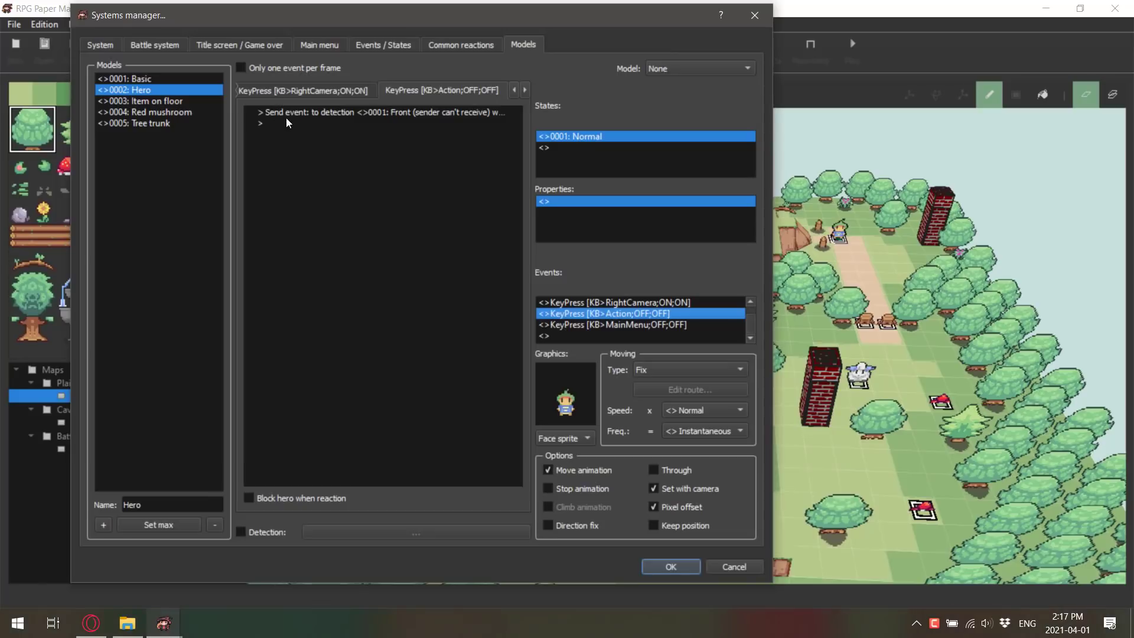
click(546, 335)
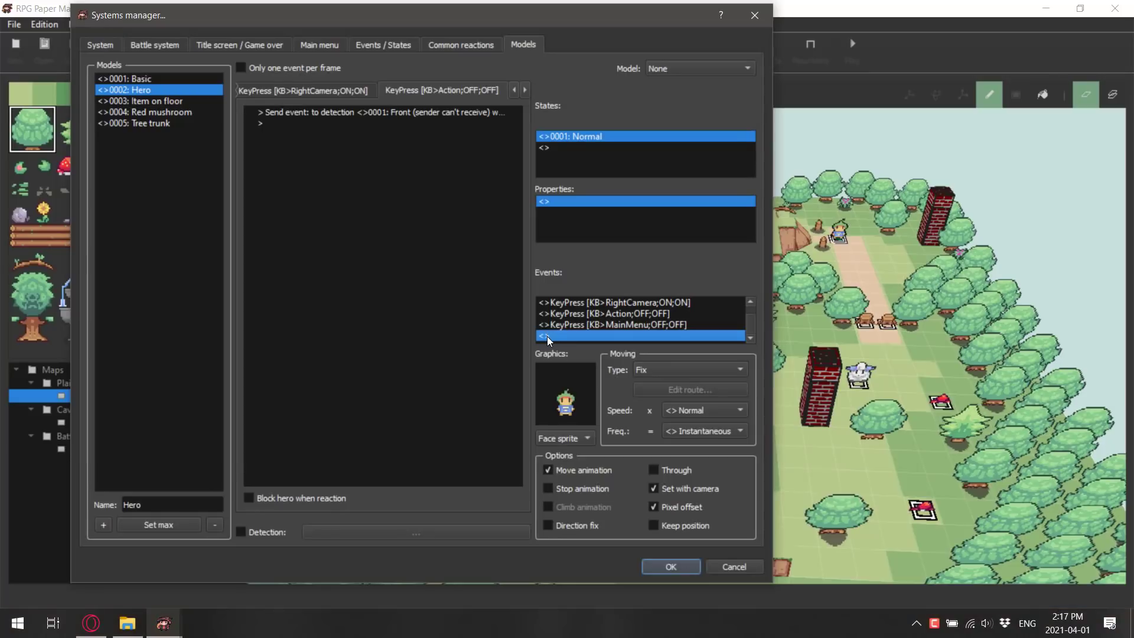
Step: Start a new Hero event, browse the system and user event lists, then cancel without adding
double_click(547, 336)
click(550, 236)
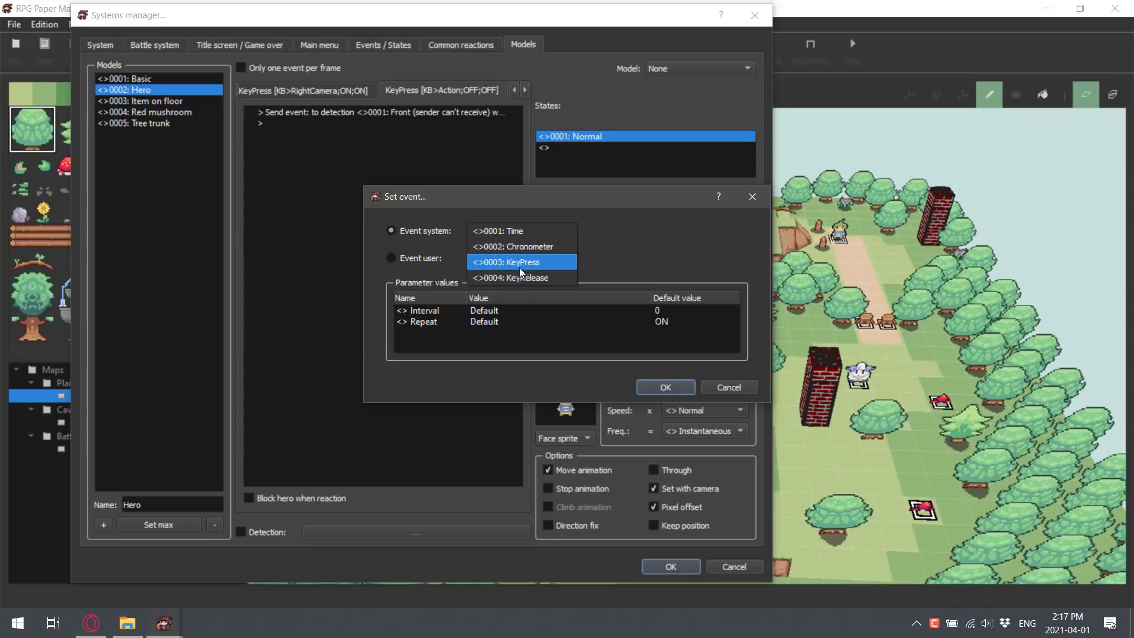
click(508, 231)
click(435, 257)
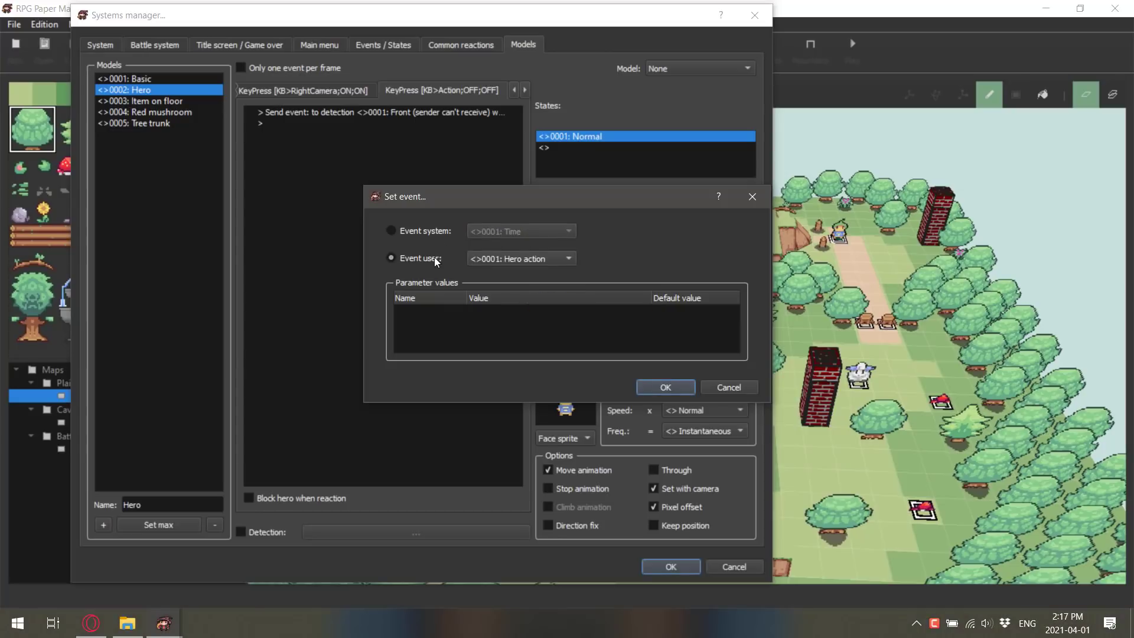
click(547, 257)
click(683, 247)
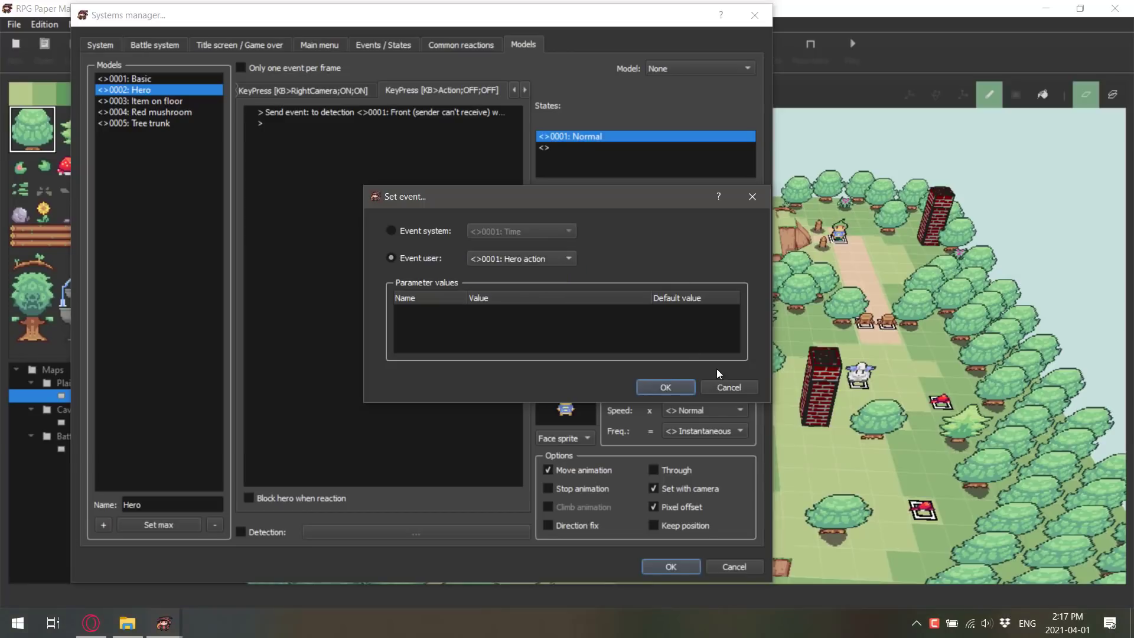
click(728, 386)
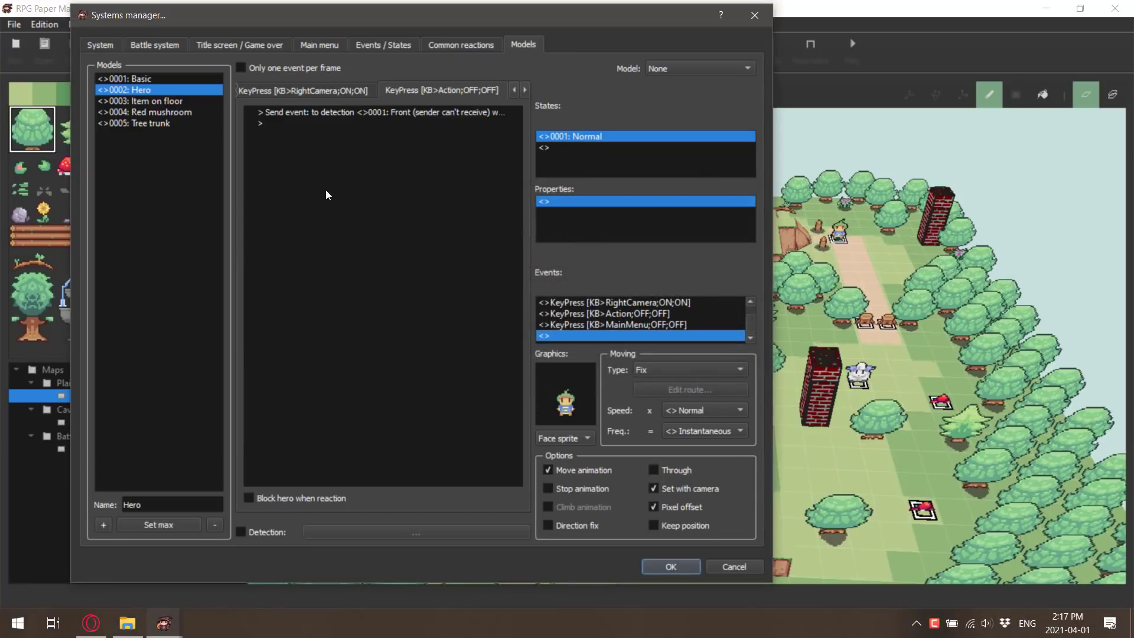
Step: Look through the MainMenu and Action key reactions, ending on DownHero's one-step-south move
click(625, 322)
click(632, 309)
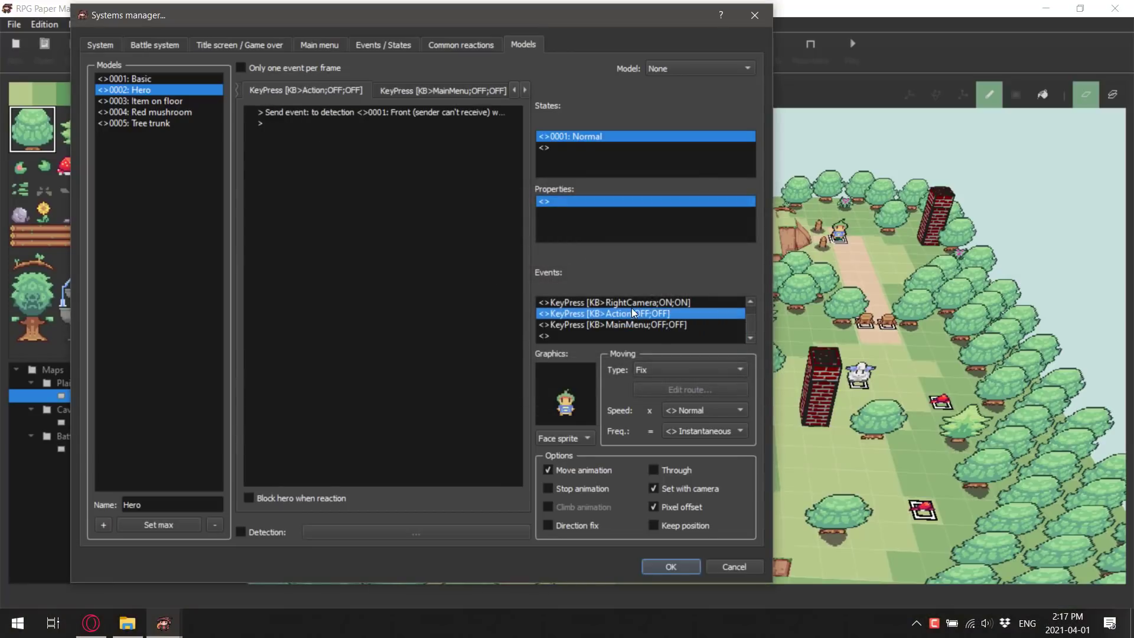
scroll(632, 308, up, 3)
click(632, 308)
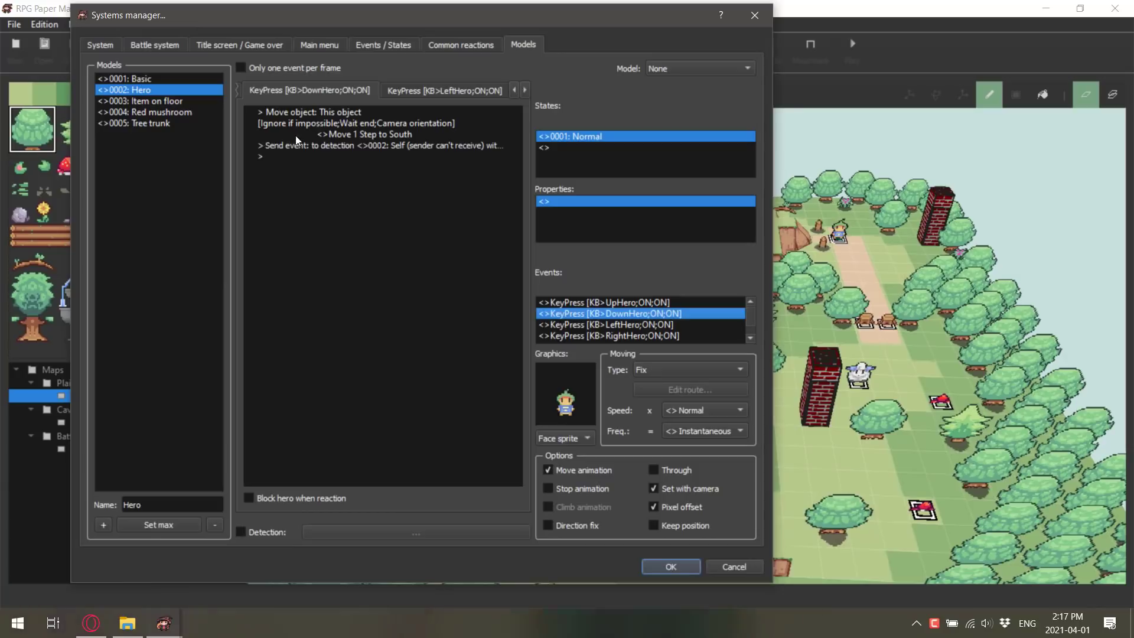
double_click(265, 157)
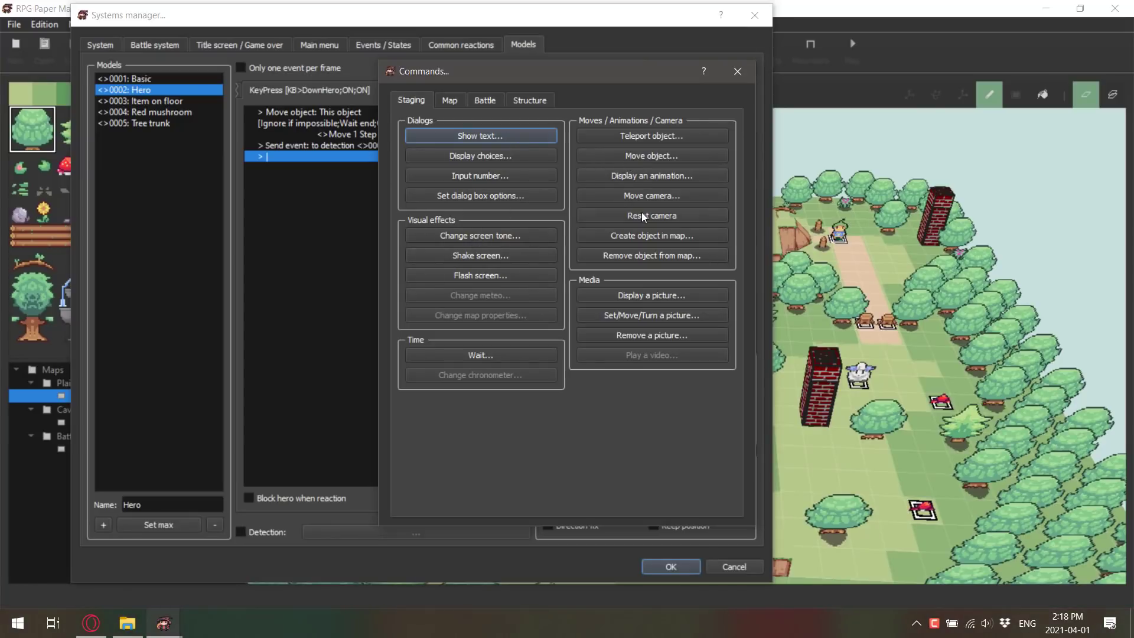
click(452, 101)
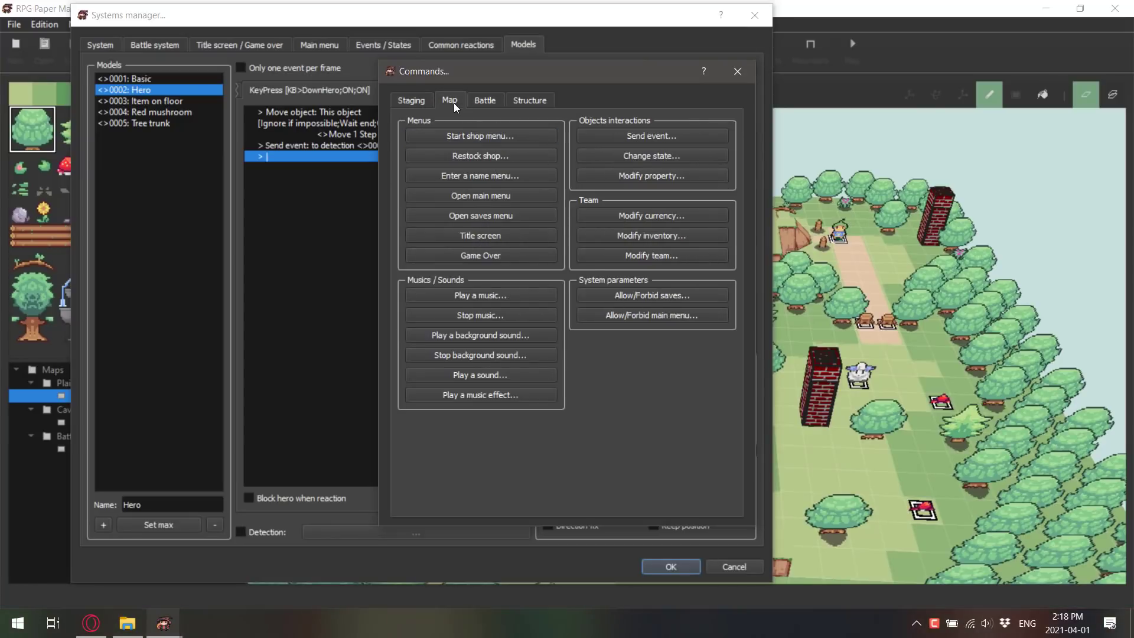
click(481, 101)
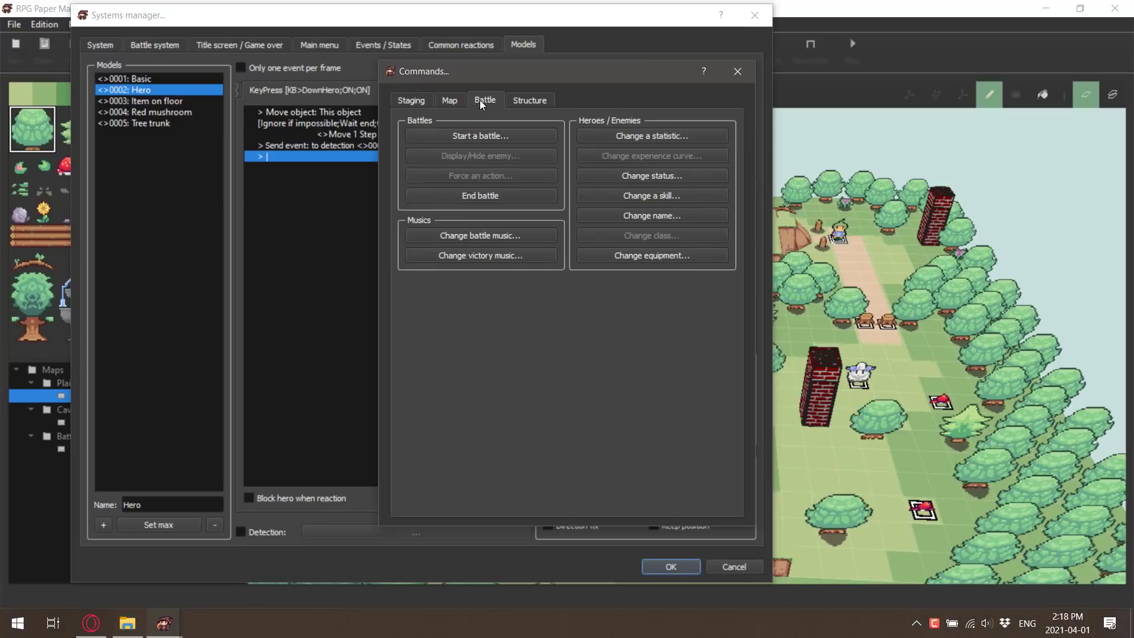
click(525, 98)
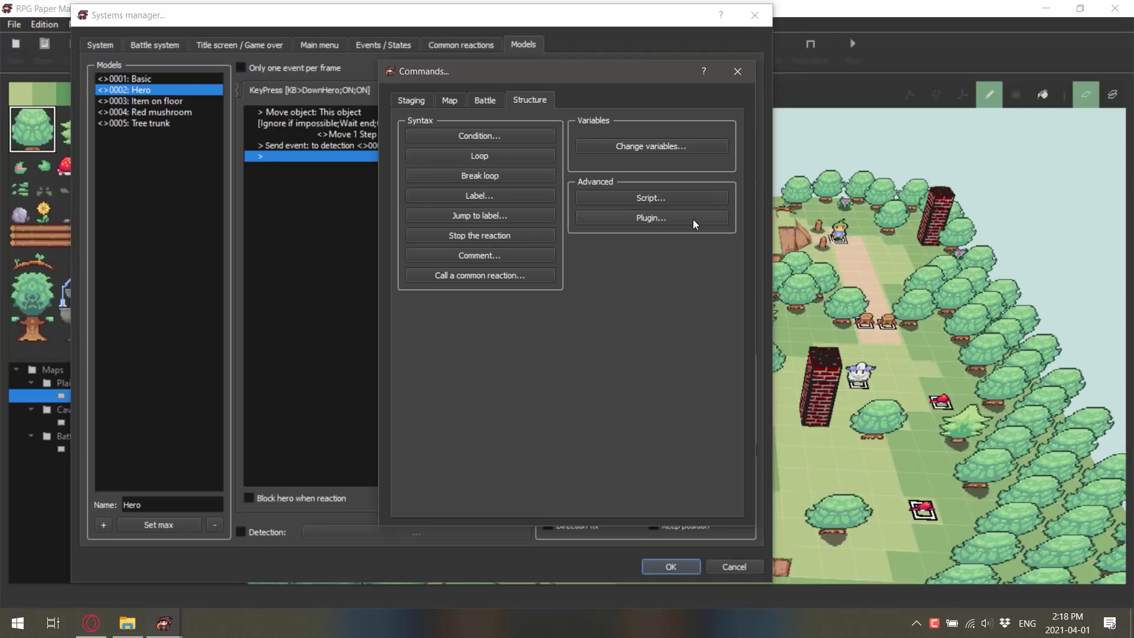
click(738, 71)
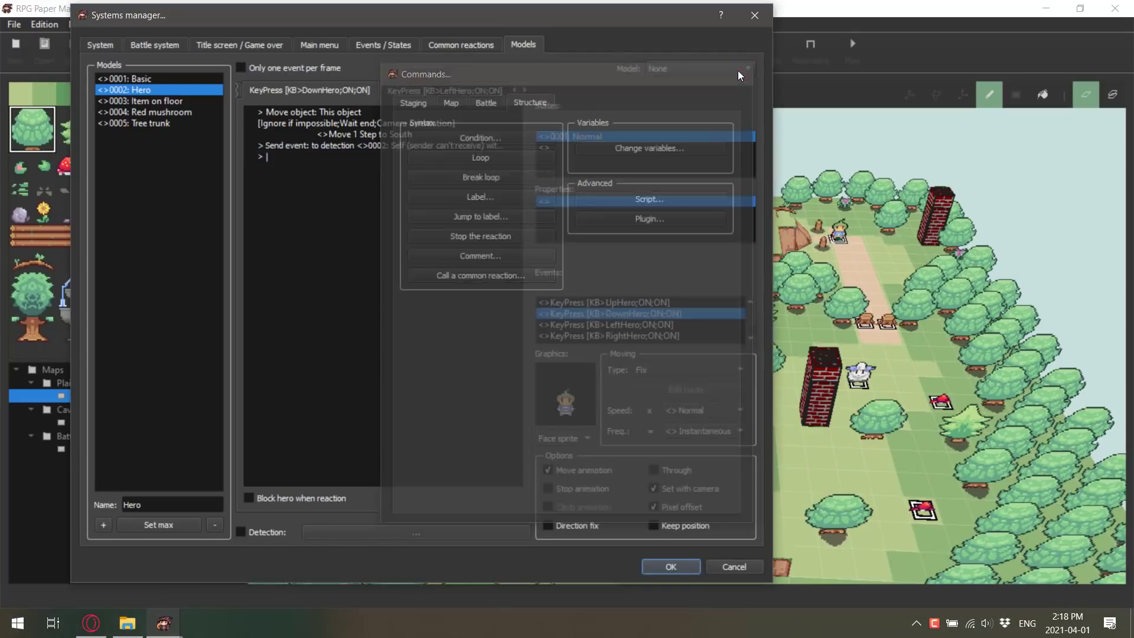
Step: Close the Systems manager and bring up the engine's System scripts
click(99, 44)
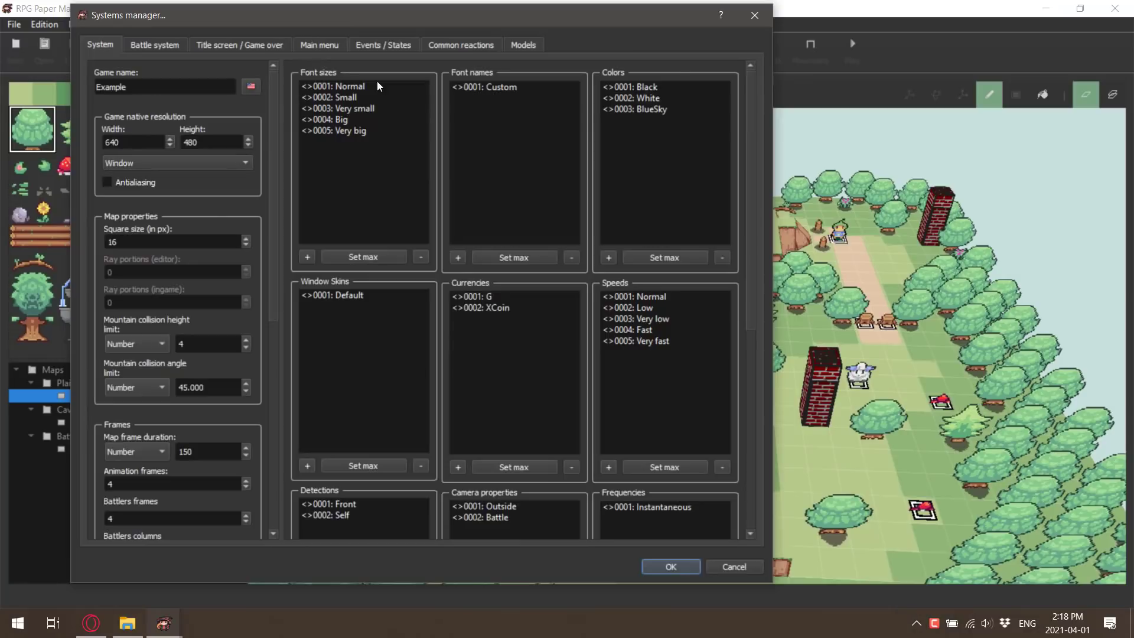
click(754, 14)
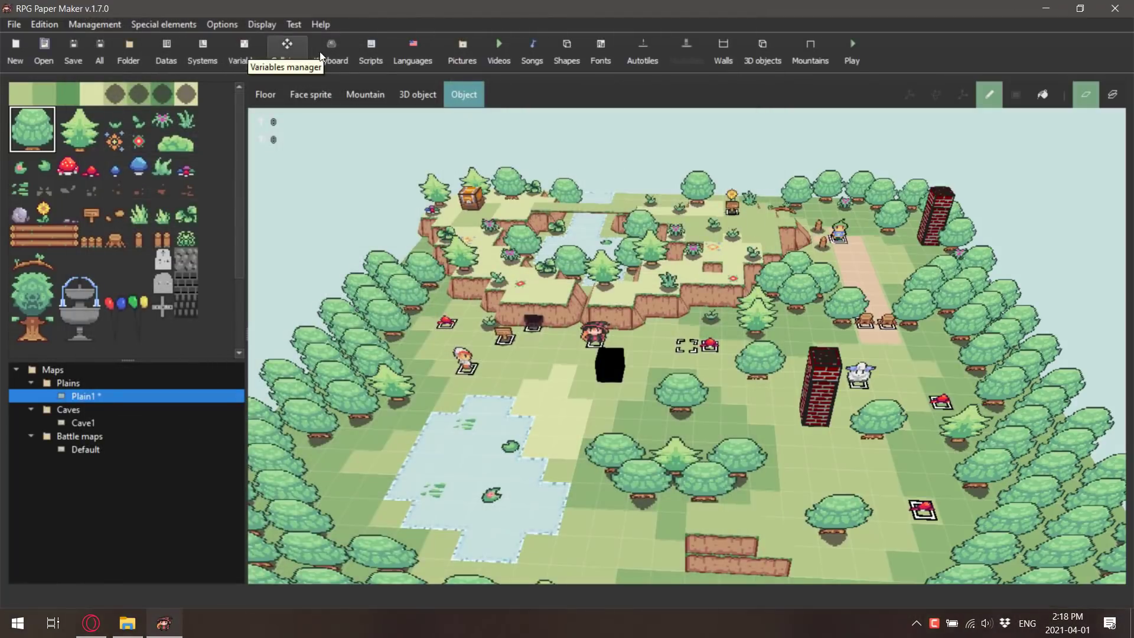
click(367, 50)
click(302, 120)
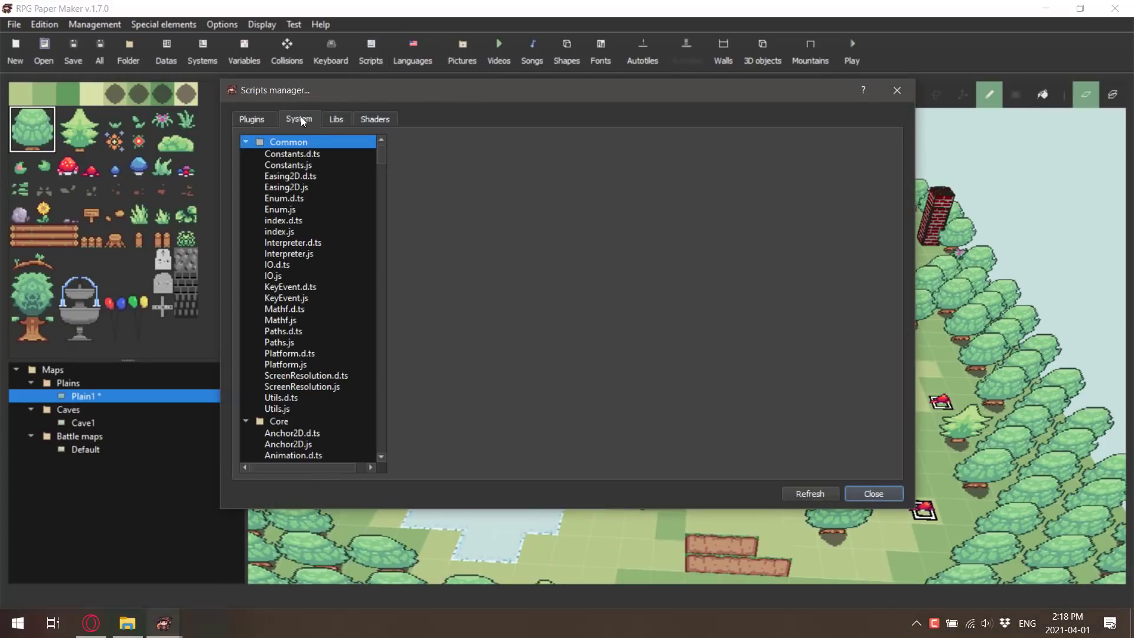
Step: Browse the Manager folder's StatisticProgression.js, Events.js and index.js sources, then close the scripts window
scroll(318, 303, down, 20)
scroll(318, 303, down, 20)
scroll(318, 312, down, 10)
click(288, 260)
click(296, 142)
click(281, 309)
click(280, 353)
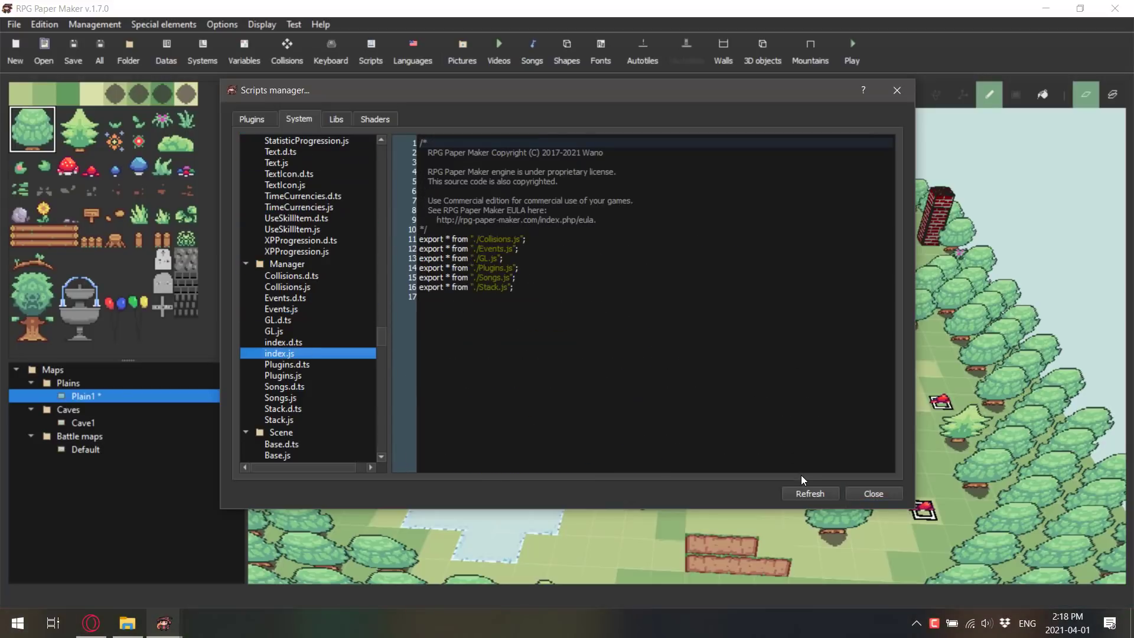
click(873, 494)
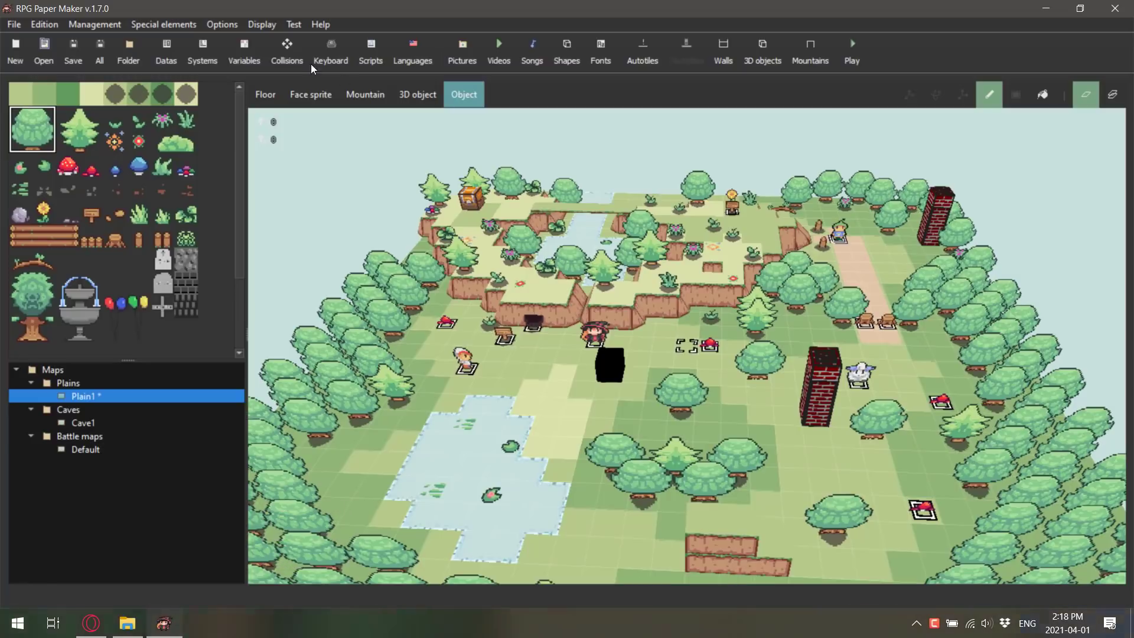
click(244, 47)
key(Down)
key(Down)
key(Down)
key(Down)
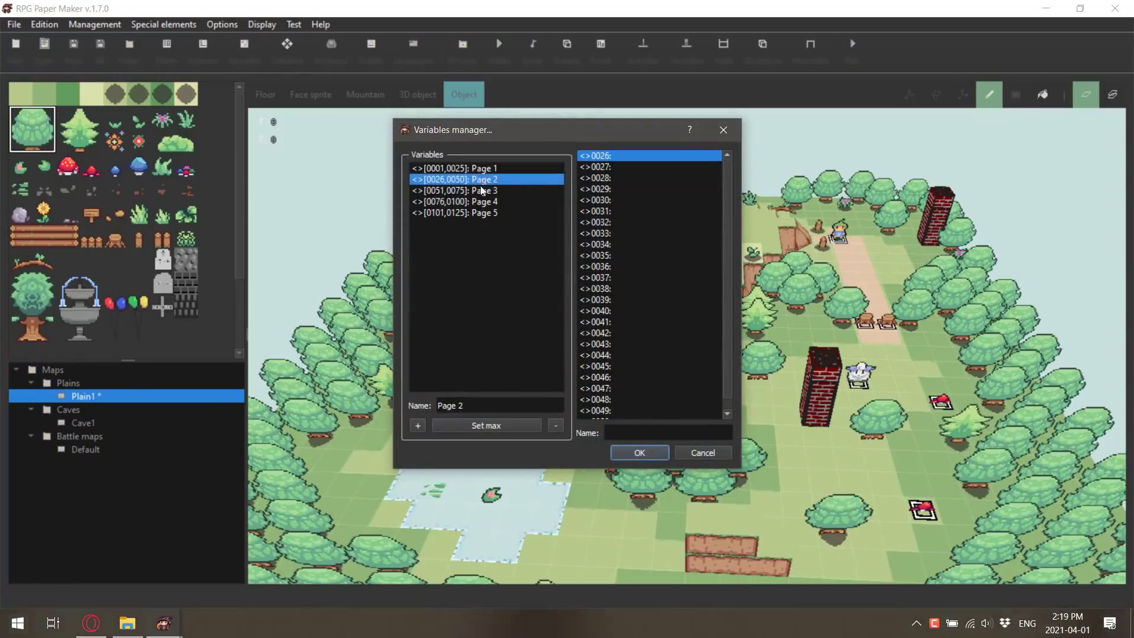
click(631, 222)
click(600, 156)
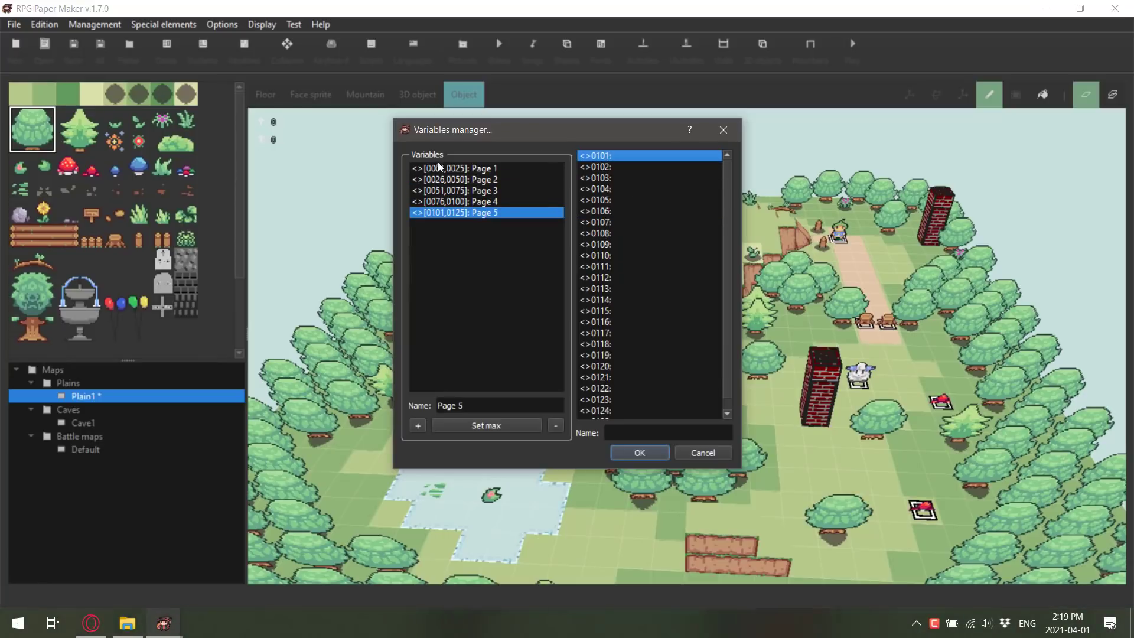
click(514, 168)
click(635, 168)
click(643, 156)
click(664, 167)
click(724, 129)
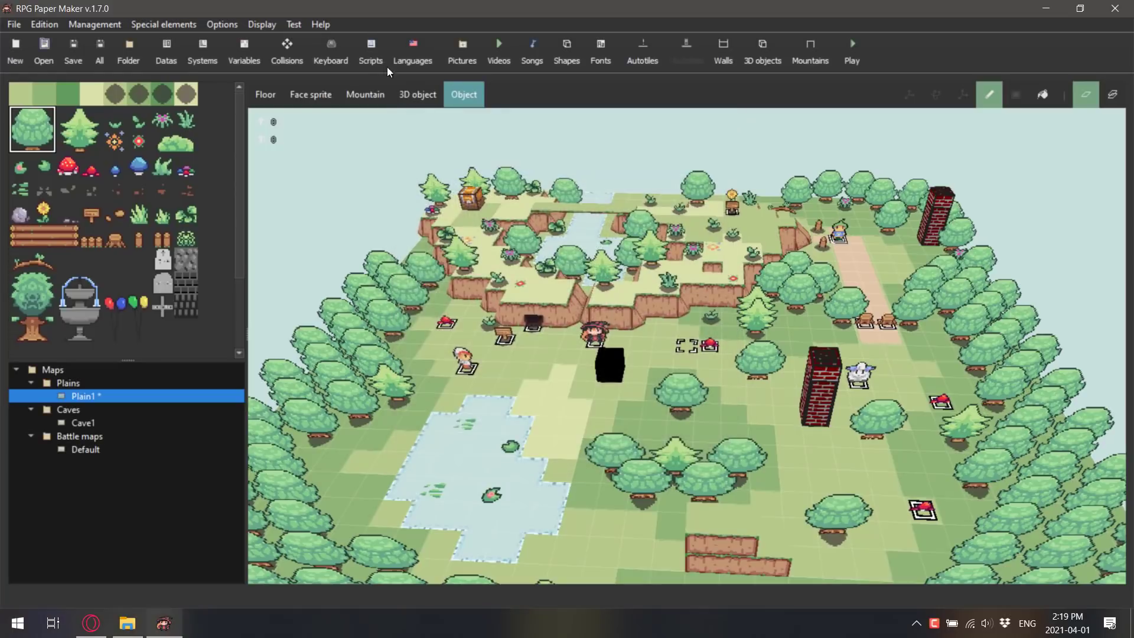
Step: Review character, autotile, wall, mountain and 3D object collisions, then close the Collisions manager with OK
click(286, 50)
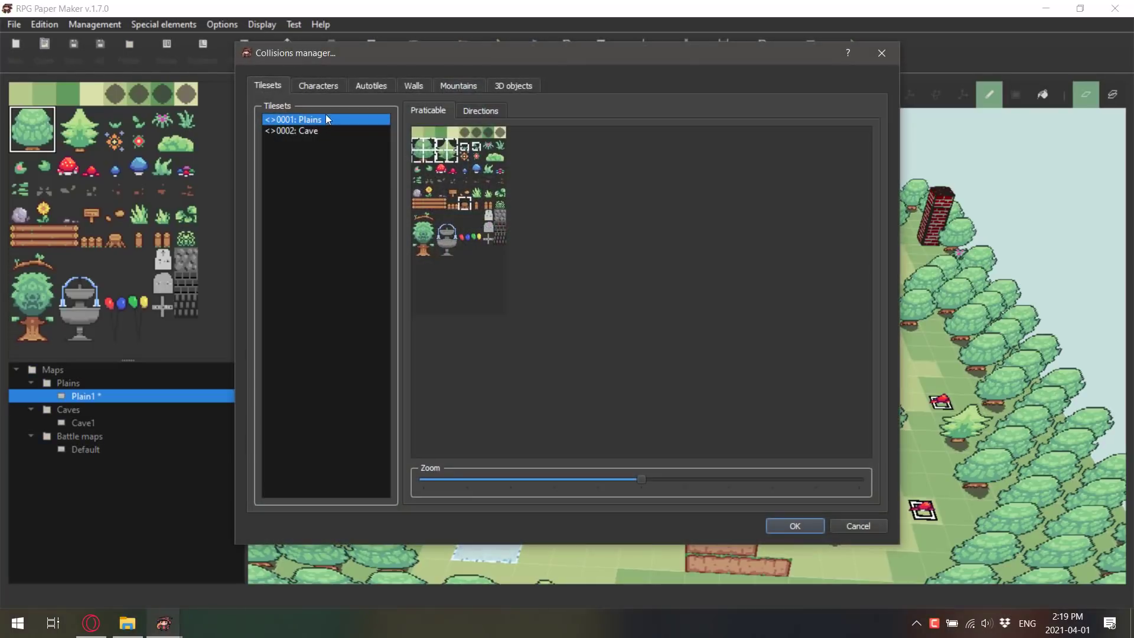
click(322, 87)
click(360, 87)
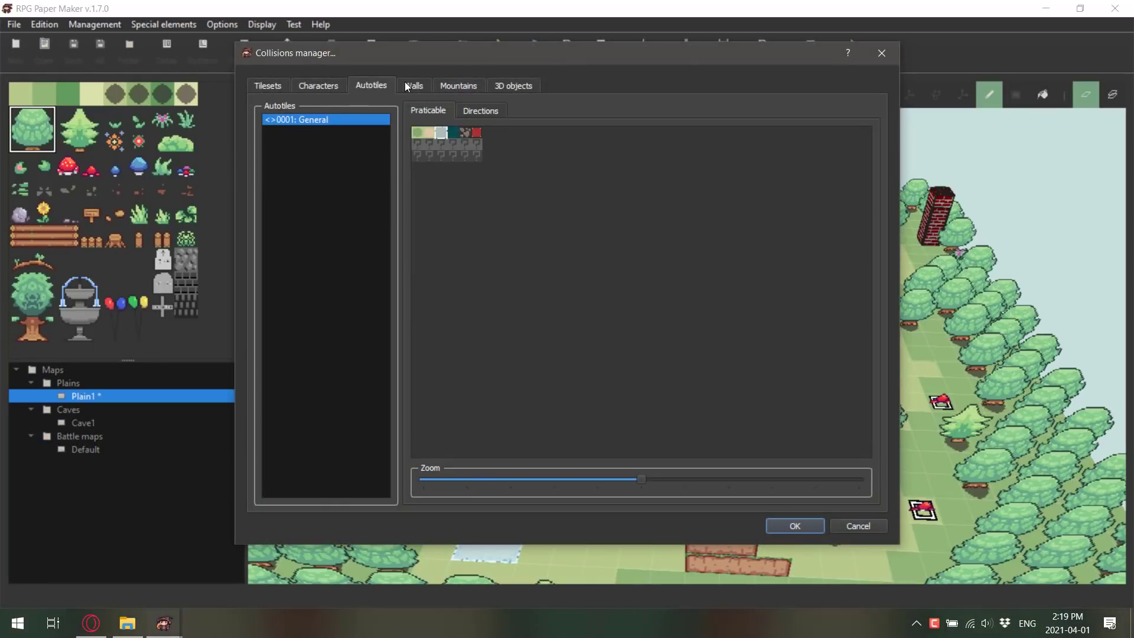
click(409, 86)
click(364, 86)
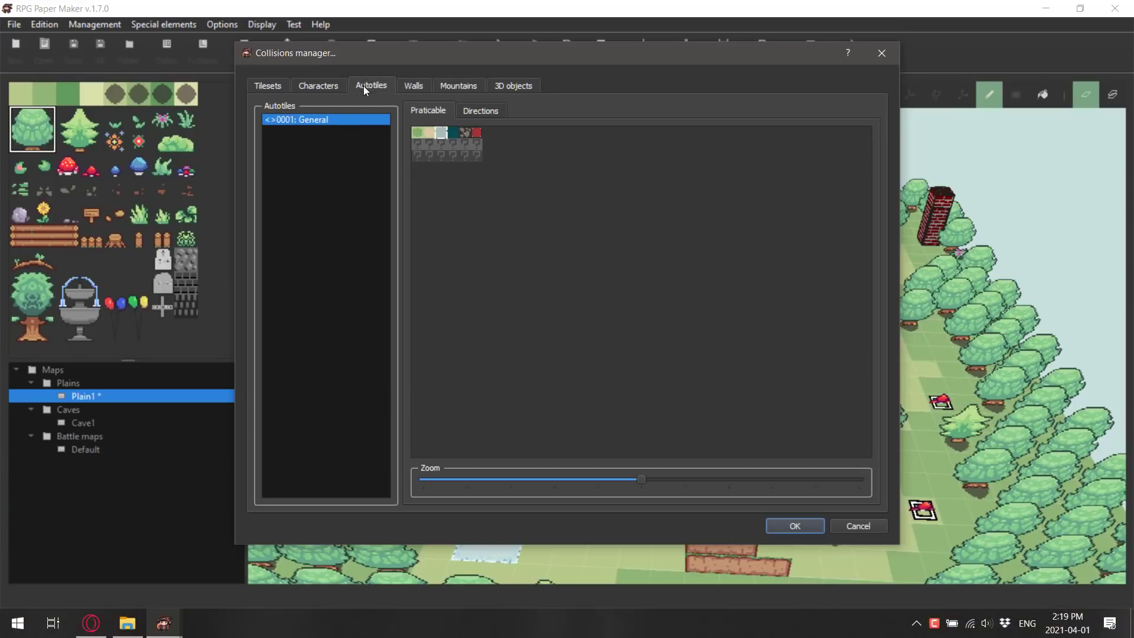
click(455, 83)
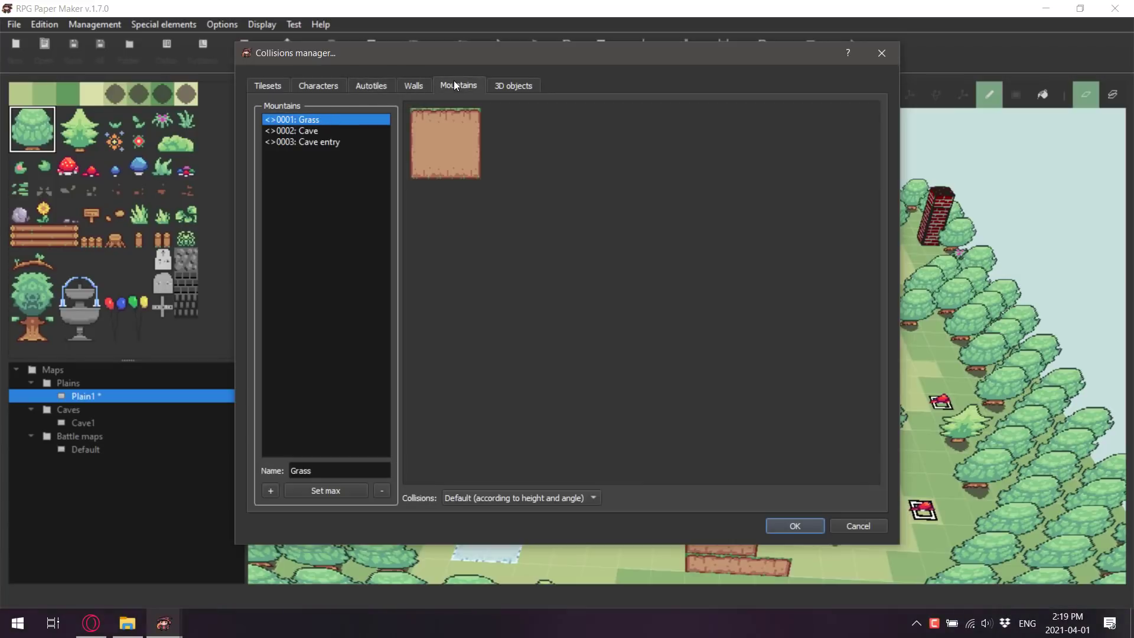
click(490, 84)
scroll(335, 239, down, 4)
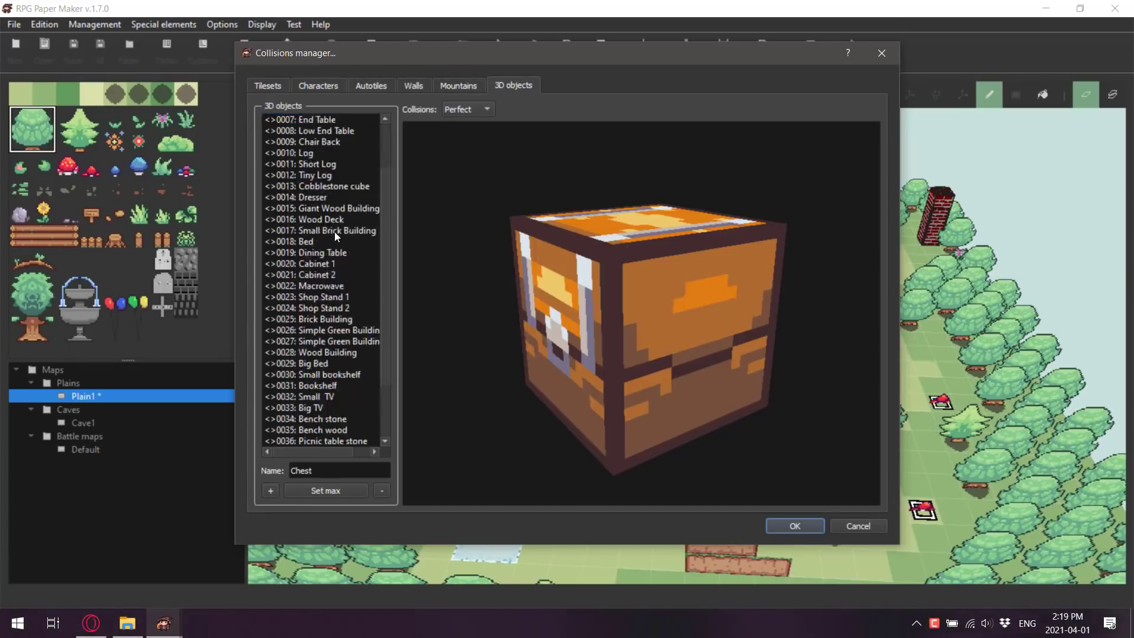
scroll(349, 247, up, 5)
click(849, 526)
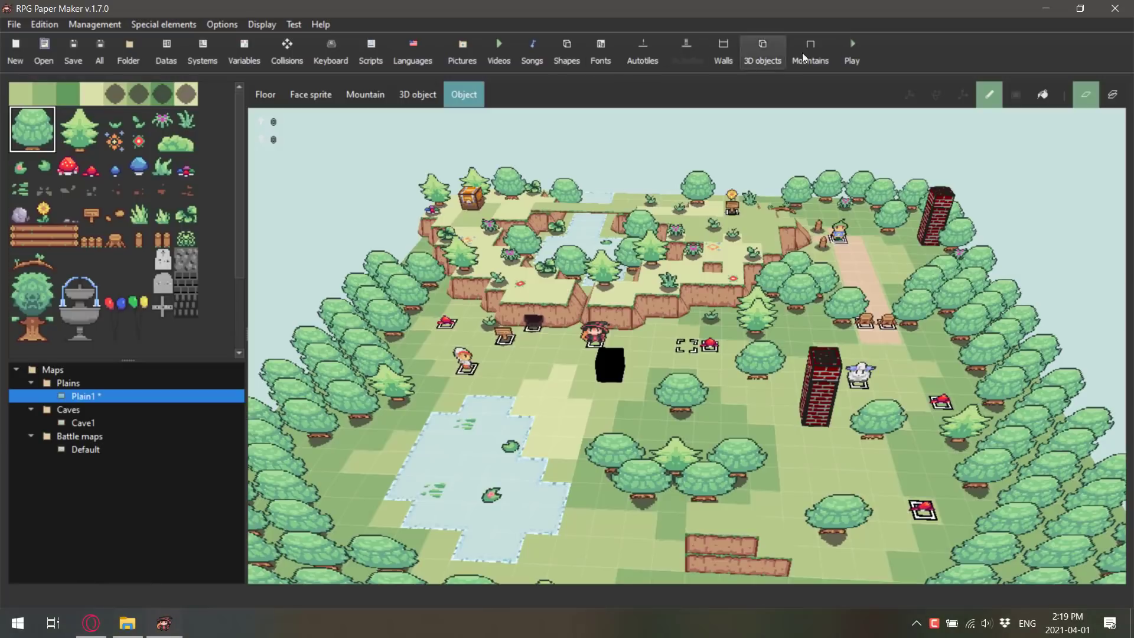
Step: Open the Datas manager on Heroes and try adding a characteristic to Lucas, then dismiss it
click(175, 62)
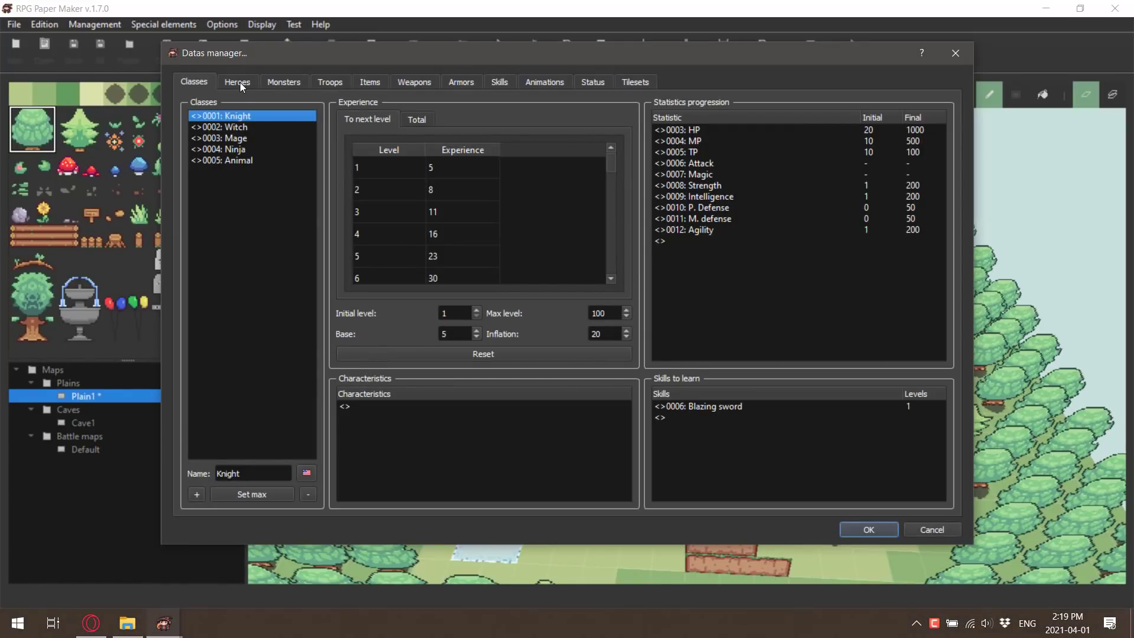
click(240, 83)
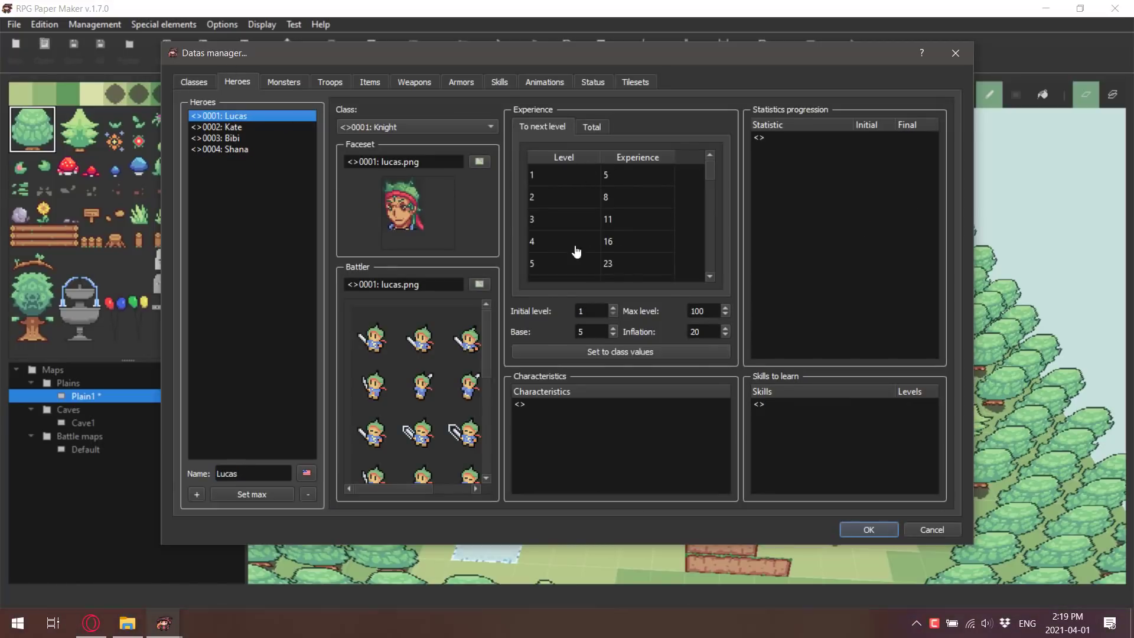
click(519, 403)
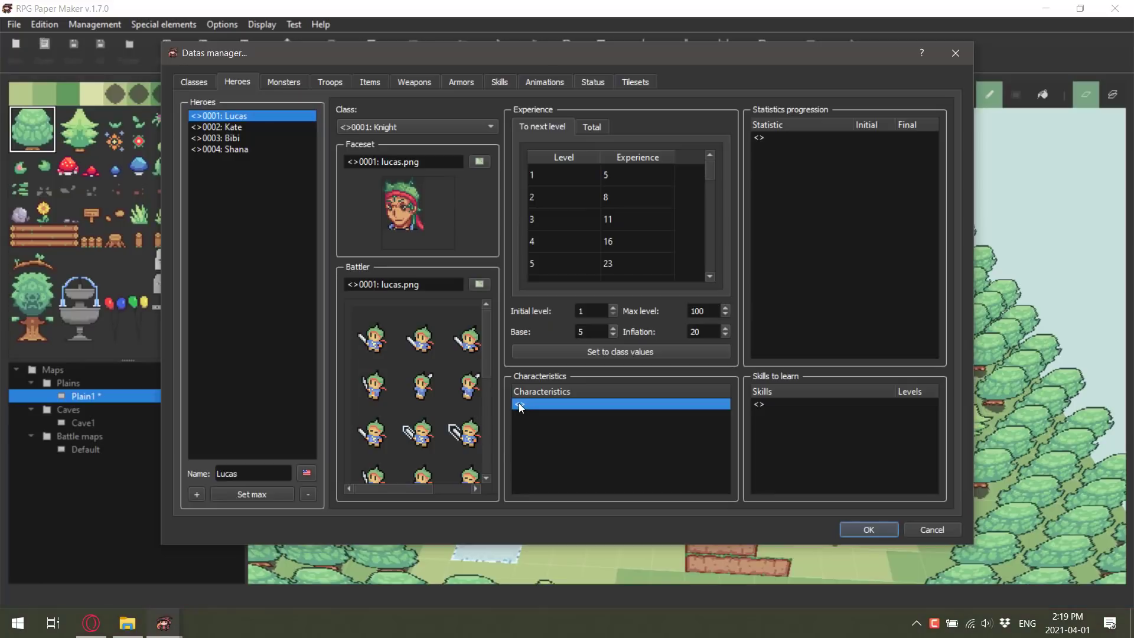
double_click(564, 406)
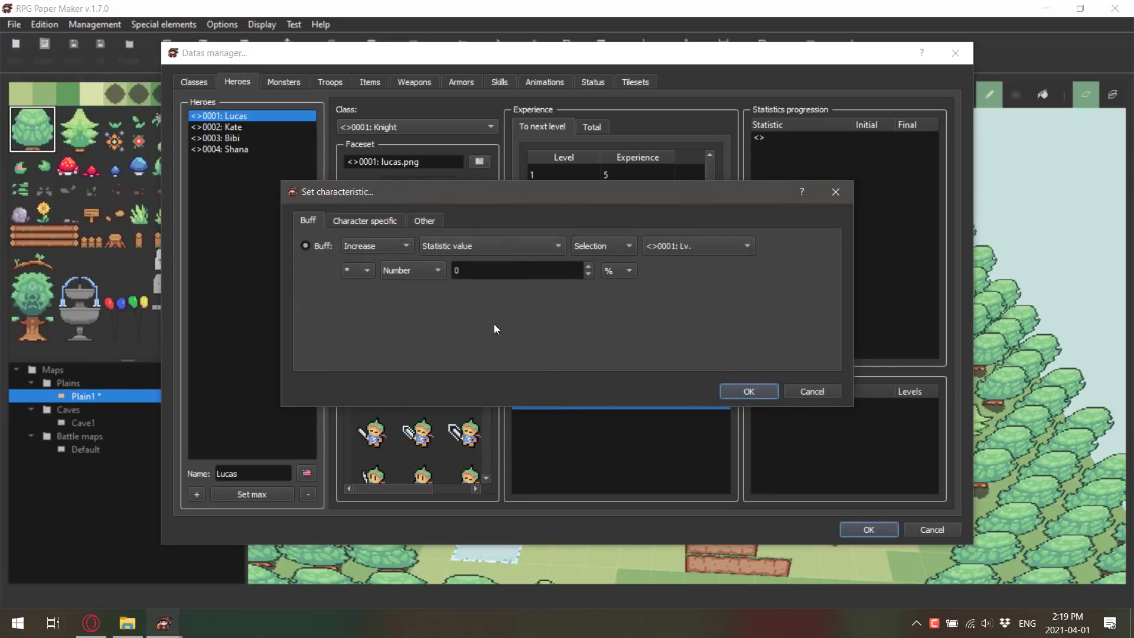
click(811, 392)
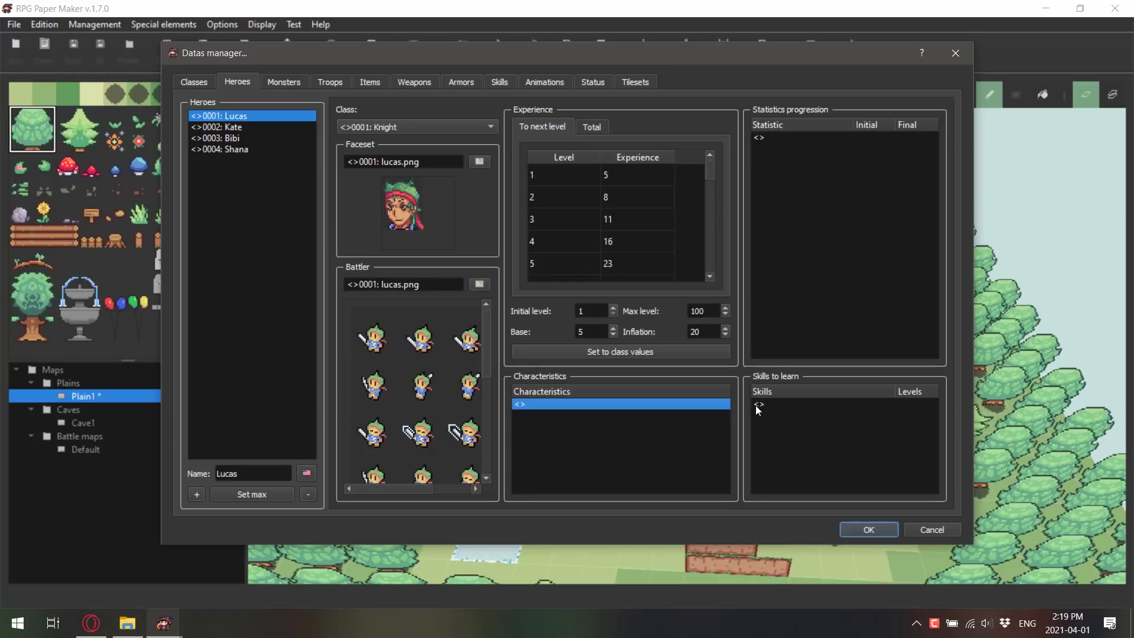
Step: Try adding Attack as a skill for Lucas to learn, then cancel
double_click(756, 405)
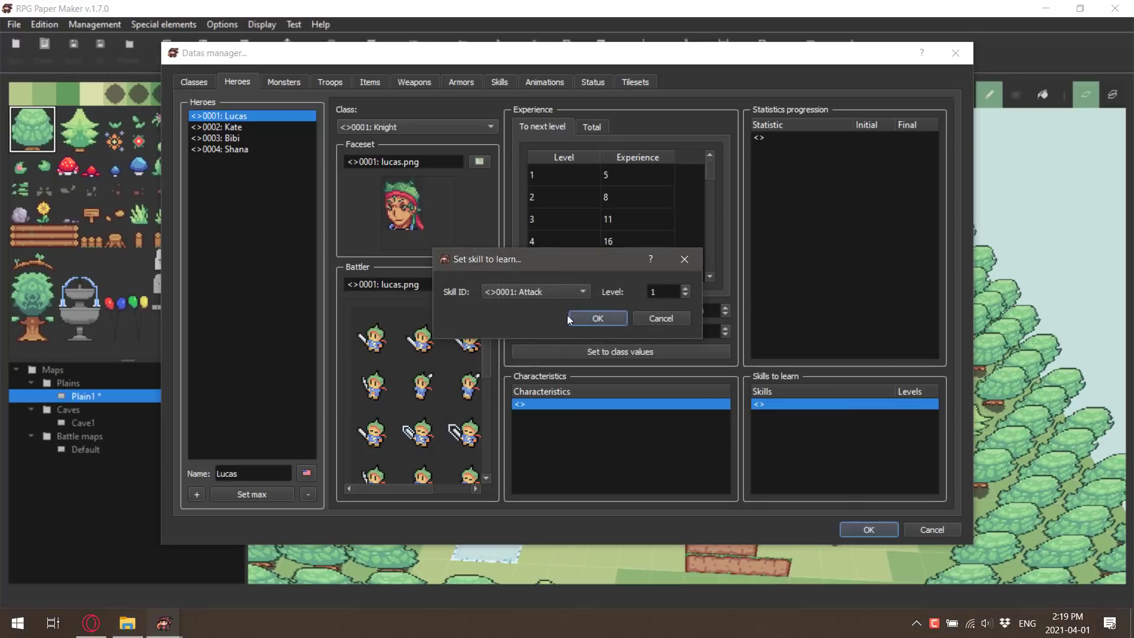
click(527, 291)
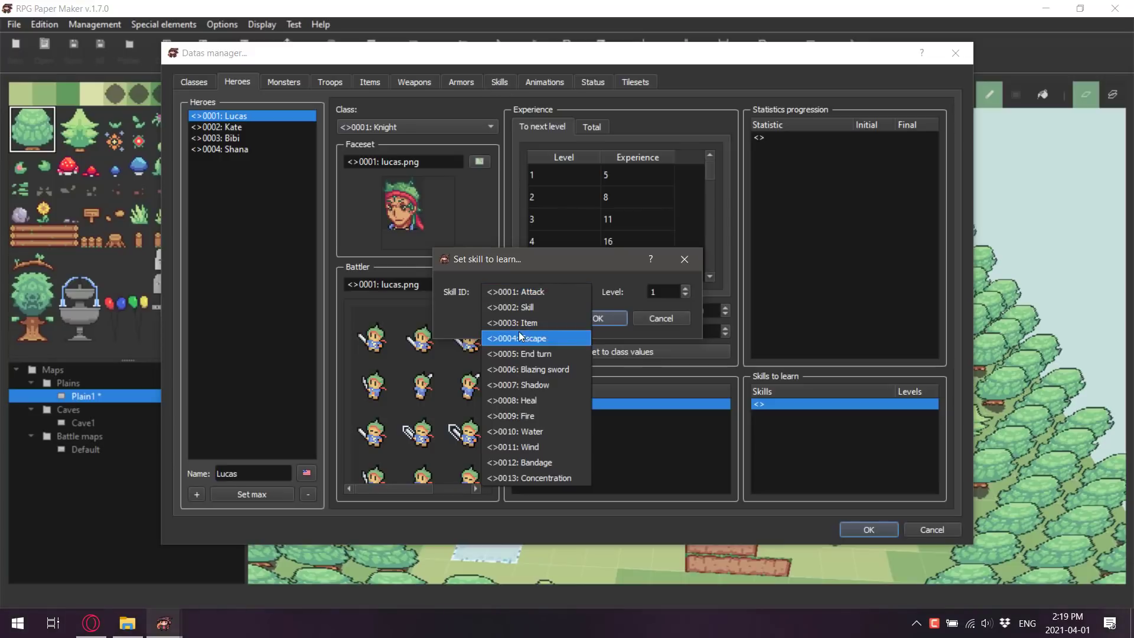
click(547, 291)
click(657, 315)
Step: Add skill 0014 named Uselessness, close the Datas manager, and glance at the sprite kind options
click(499, 83)
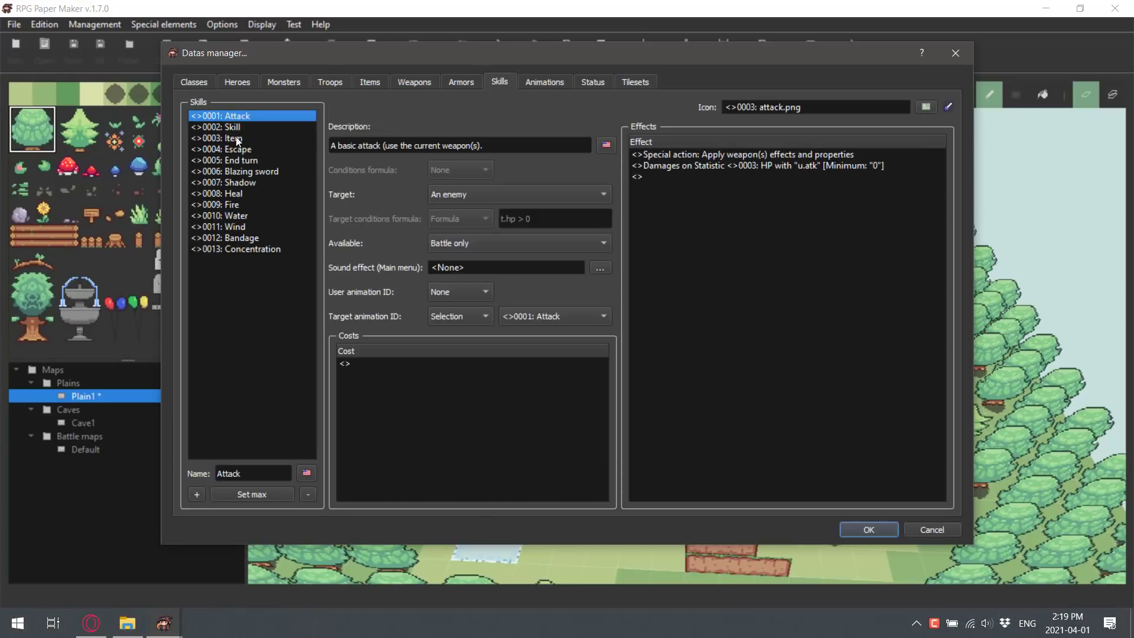
click(197, 495)
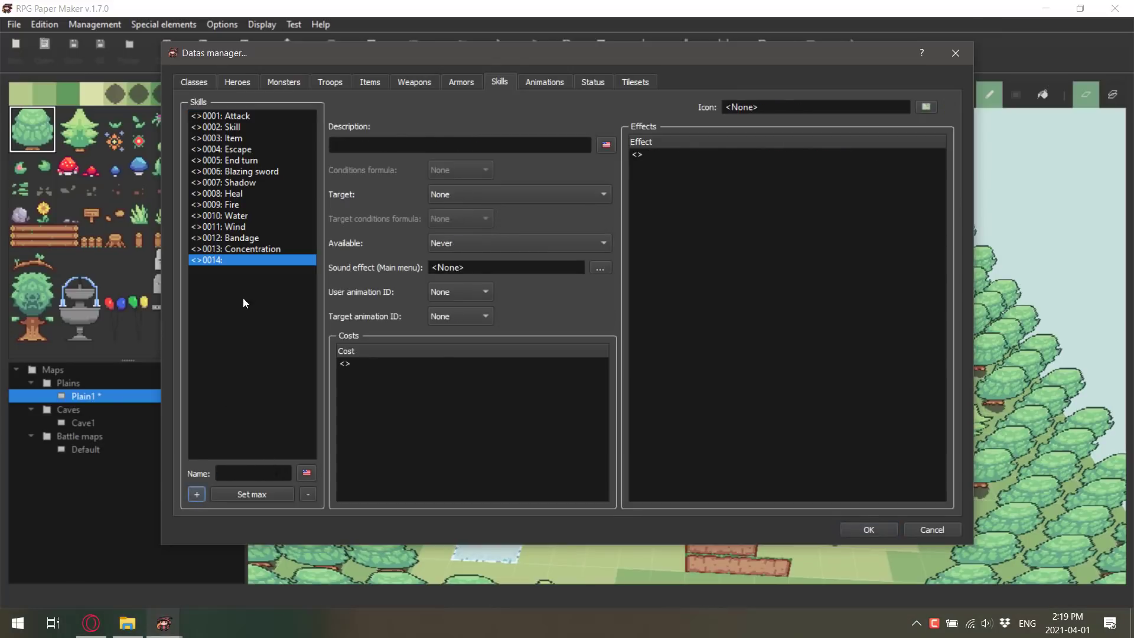
click(253, 472)
text(Darkness)
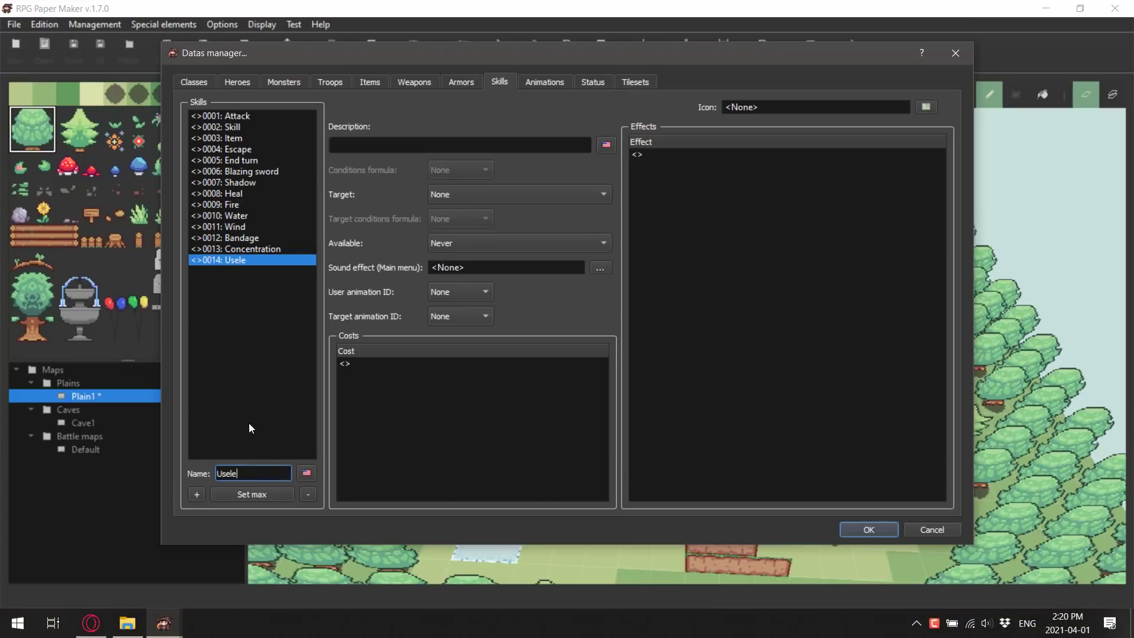
key(Return)
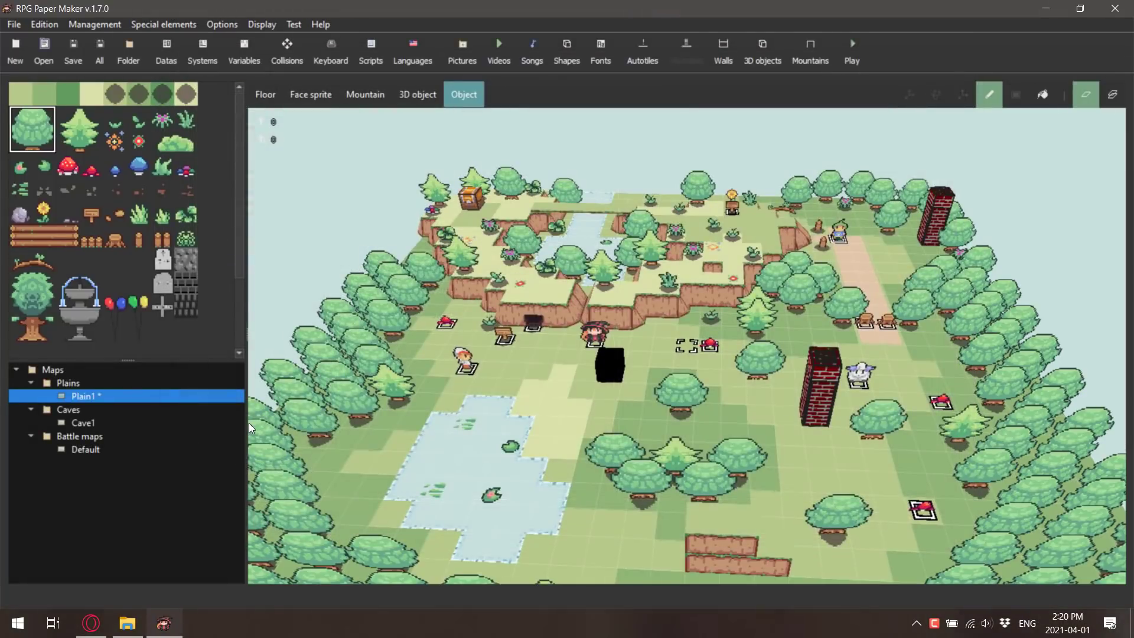
click(312, 95)
click(318, 81)
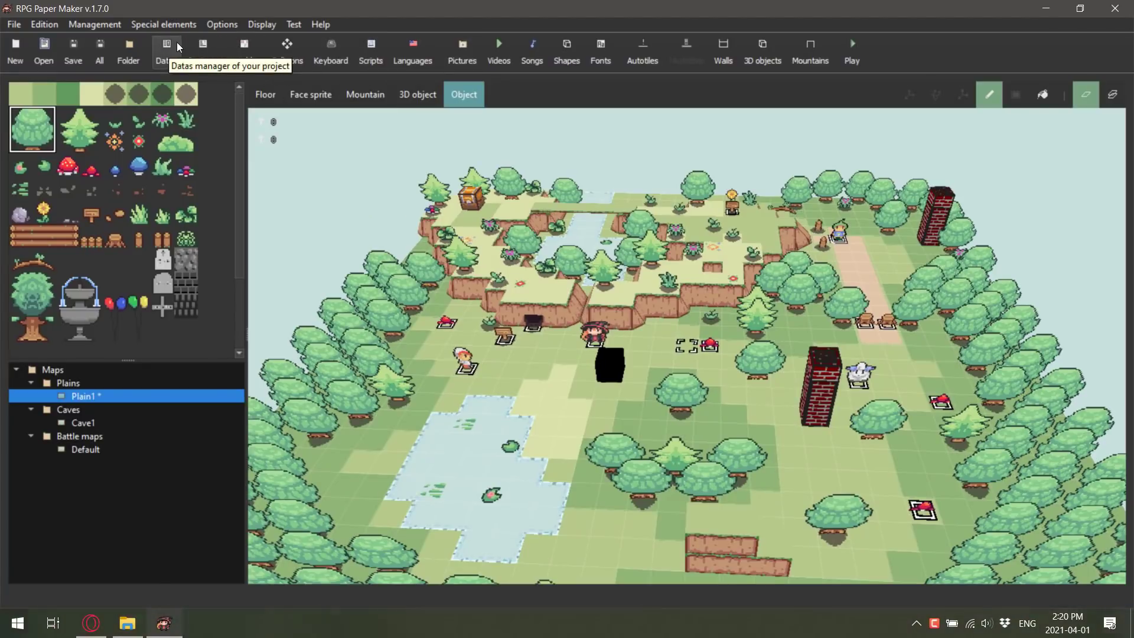
Step: Give the Uselessness skill the description 'This is useless'
click(162, 51)
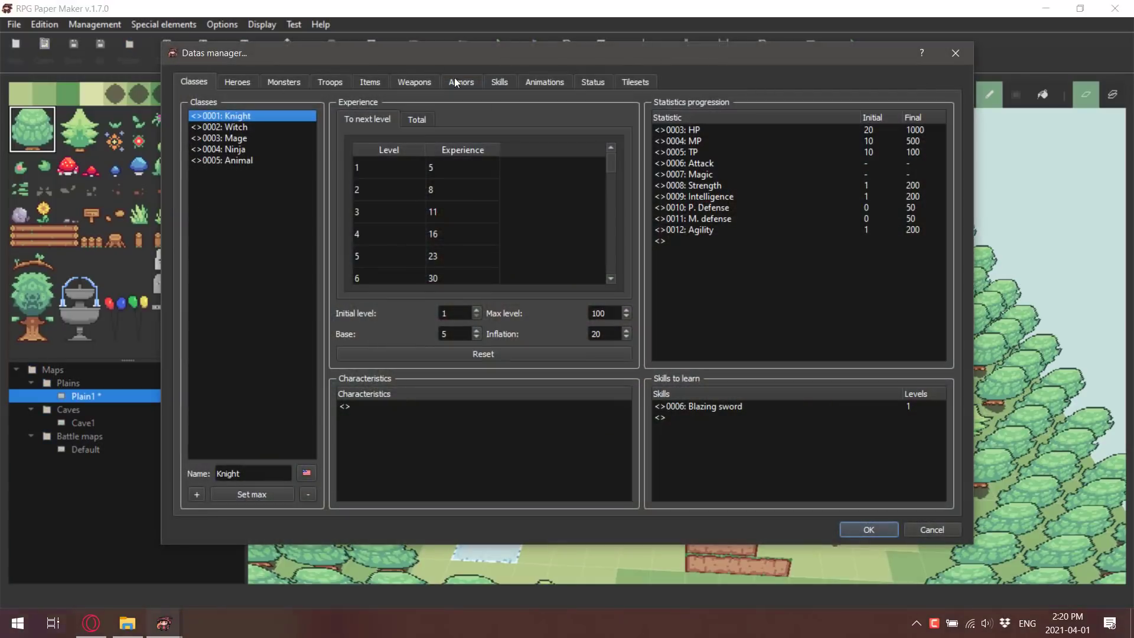
click(509, 81)
click(257, 261)
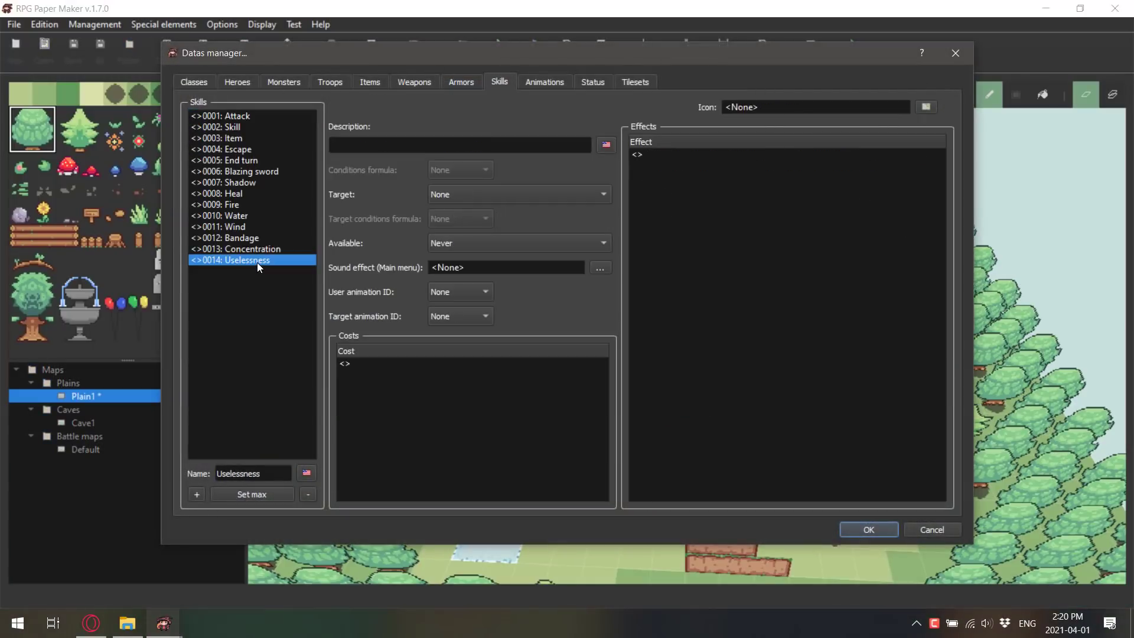
click(456, 146)
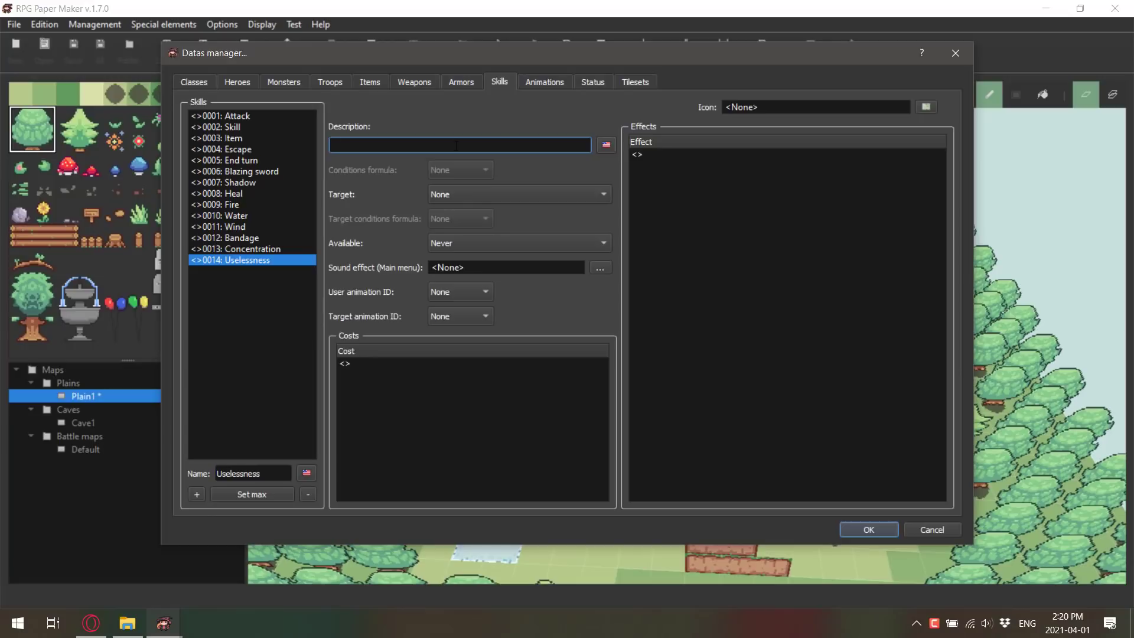
text(This is usel)
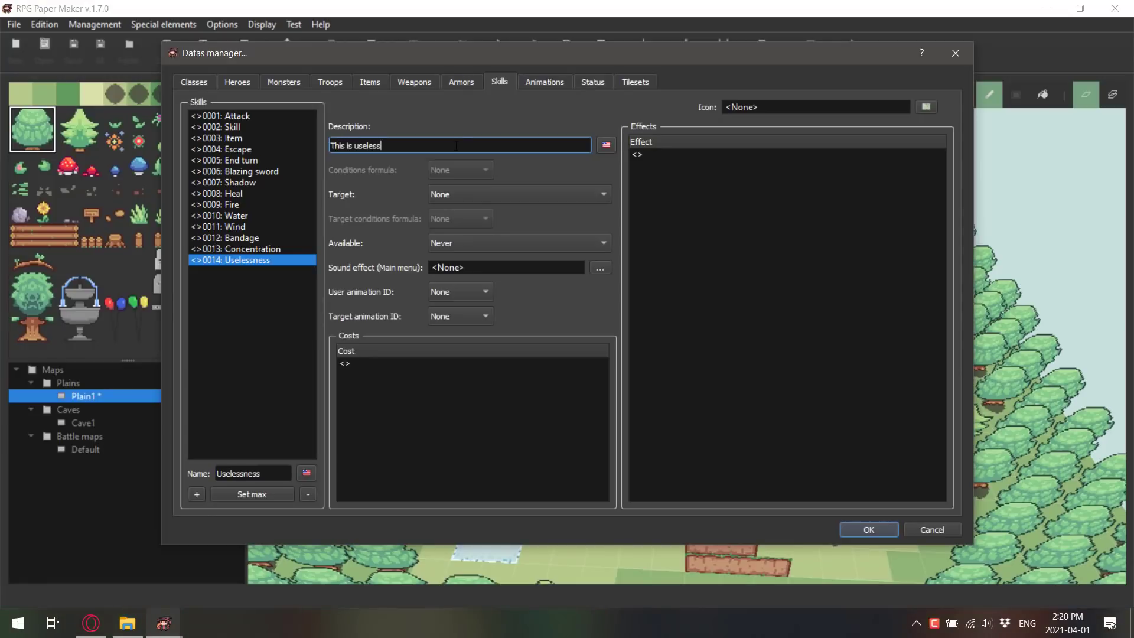
text(ess)
key(Return)
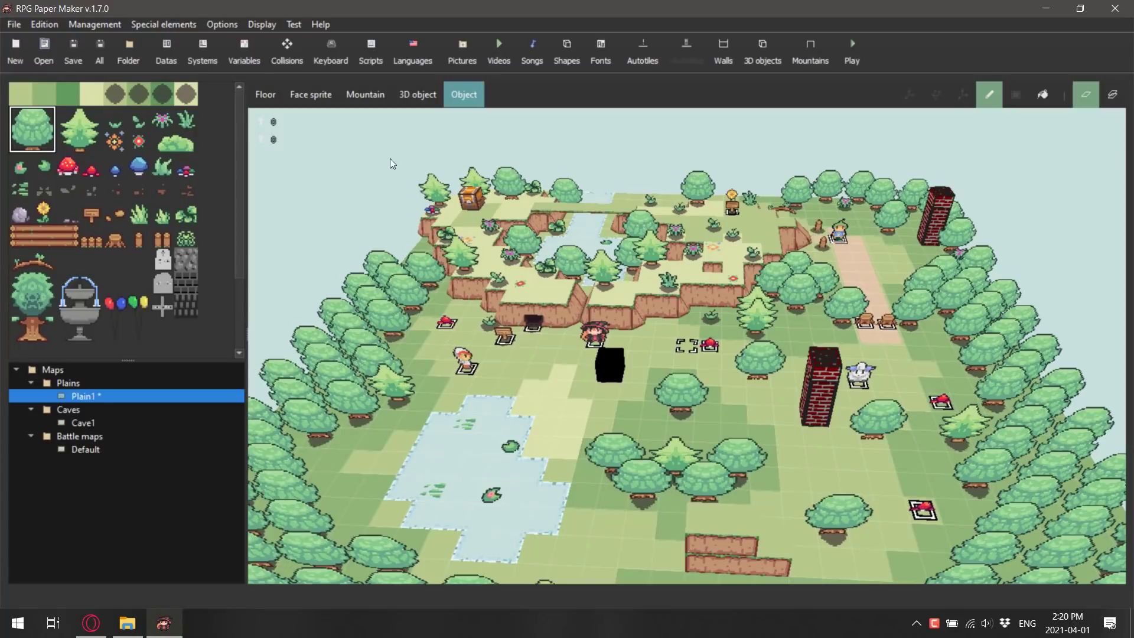
Step: Make the Knight class learn 0014 Uselessness at level 1
key(F5)
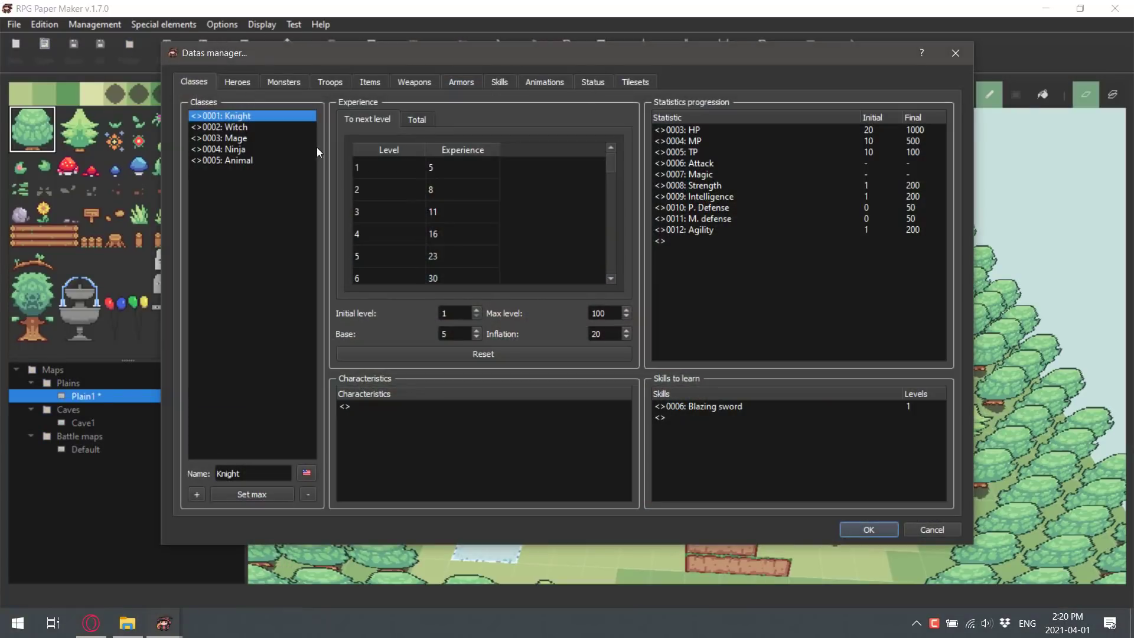
double_click(685, 412)
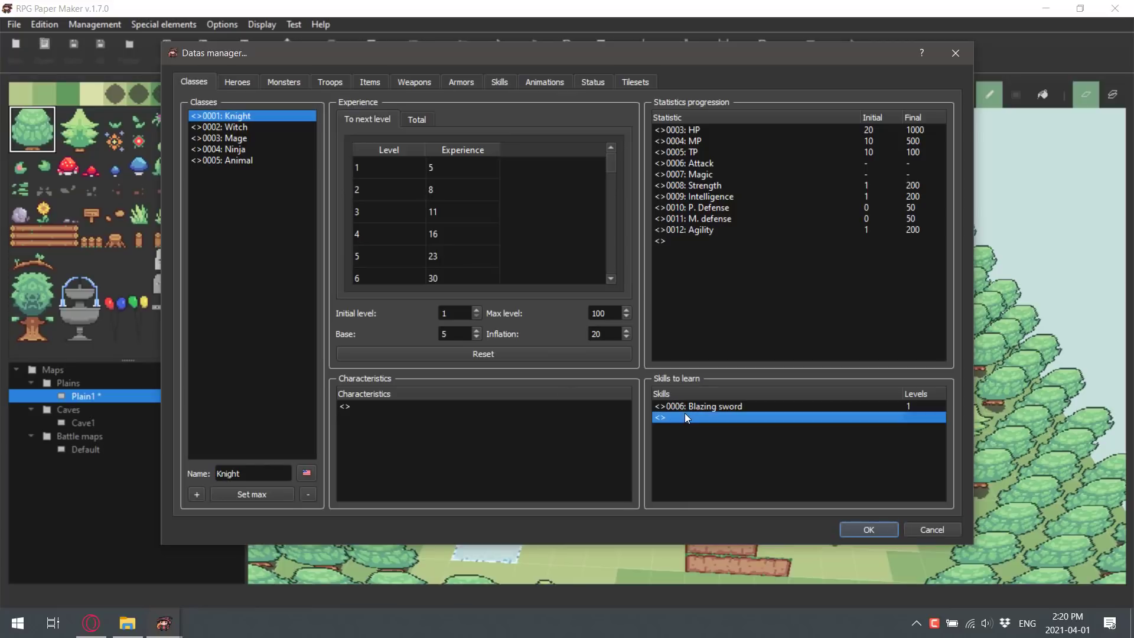
click(576, 292)
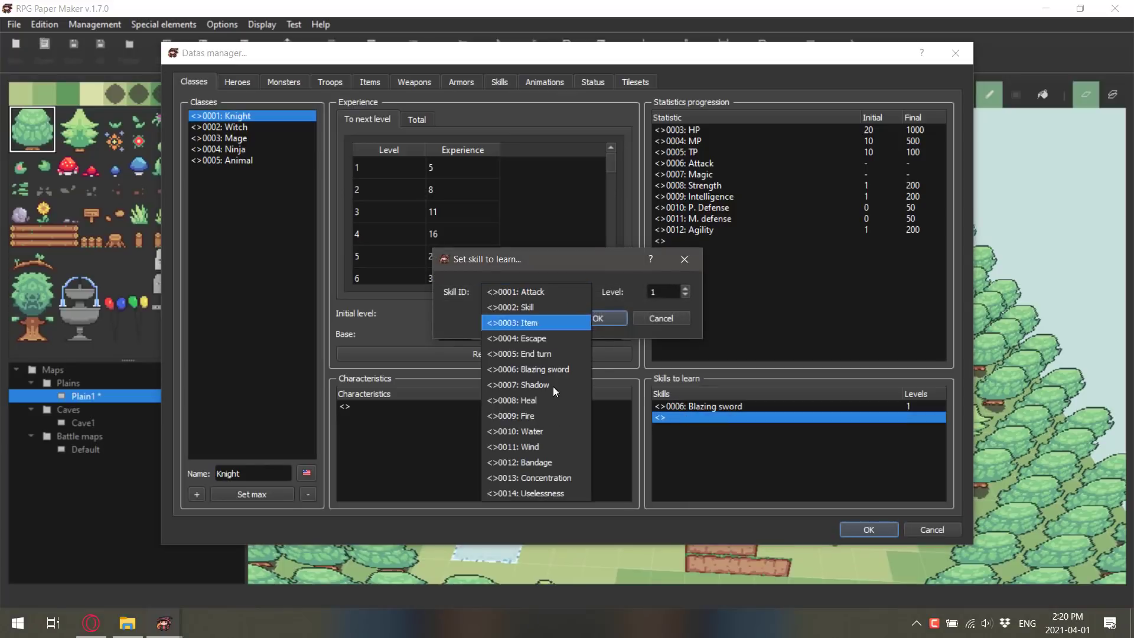
click(561, 494)
click(603, 318)
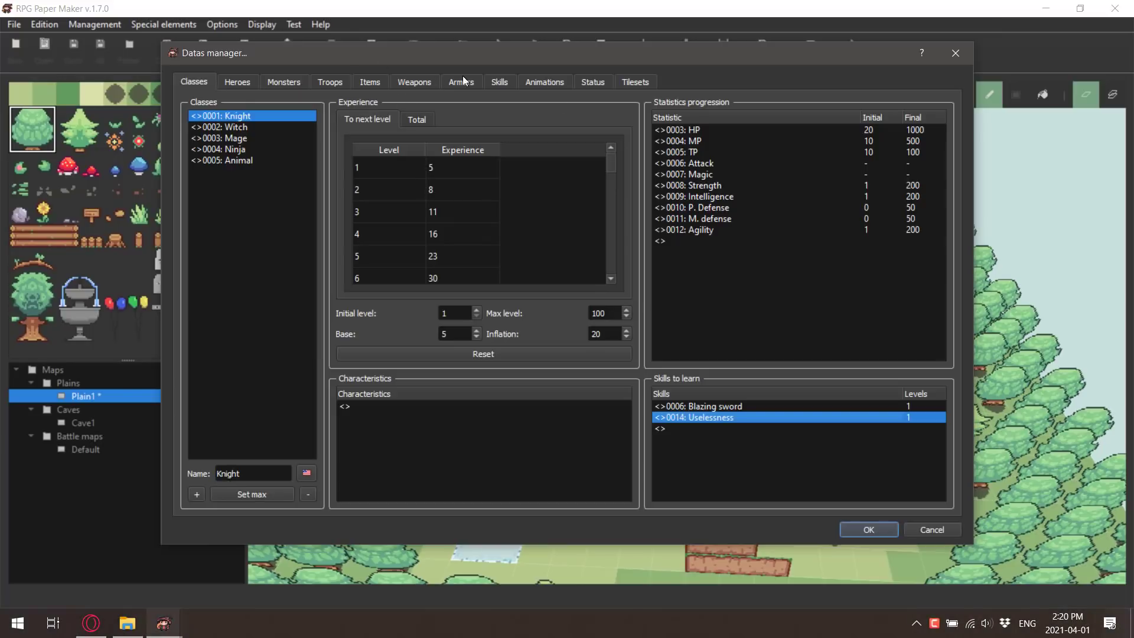
Step: Inspect the Attack animation's five texture tiles and its sound effects/flashes, then close the Datas manager
click(544, 81)
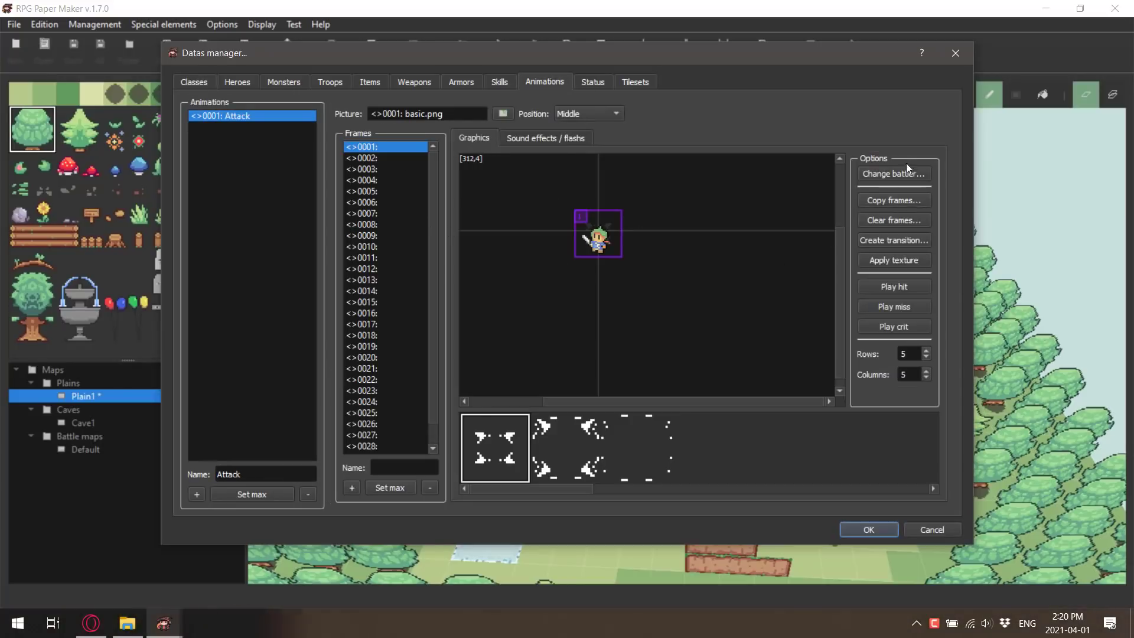
click(544, 438)
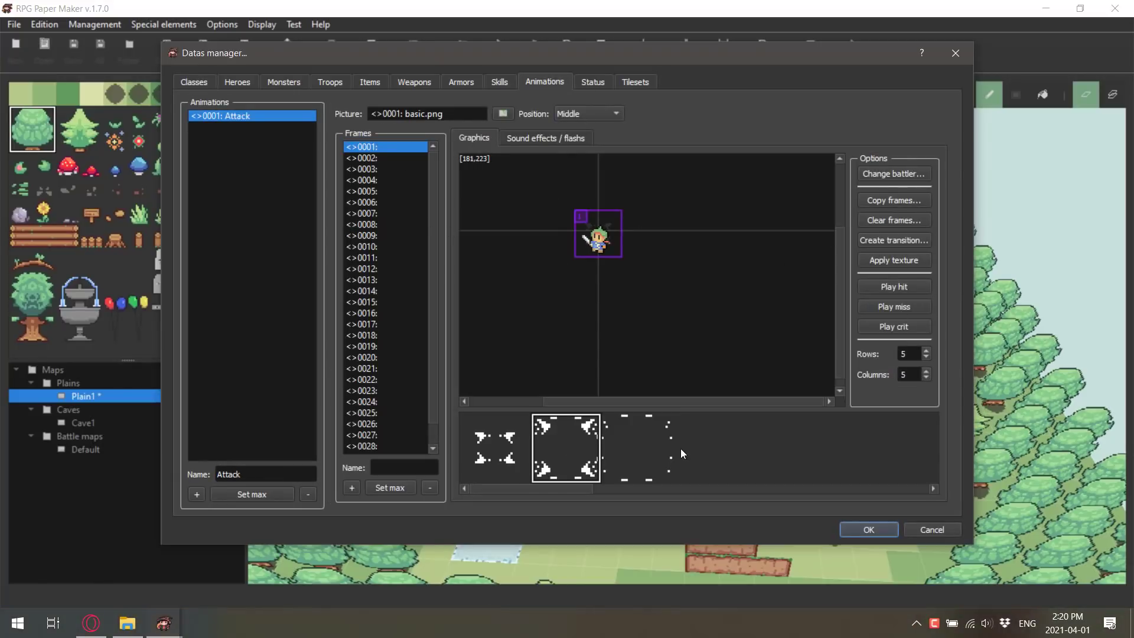
click(680, 448)
click(526, 452)
click(591, 451)
click(606, 452)
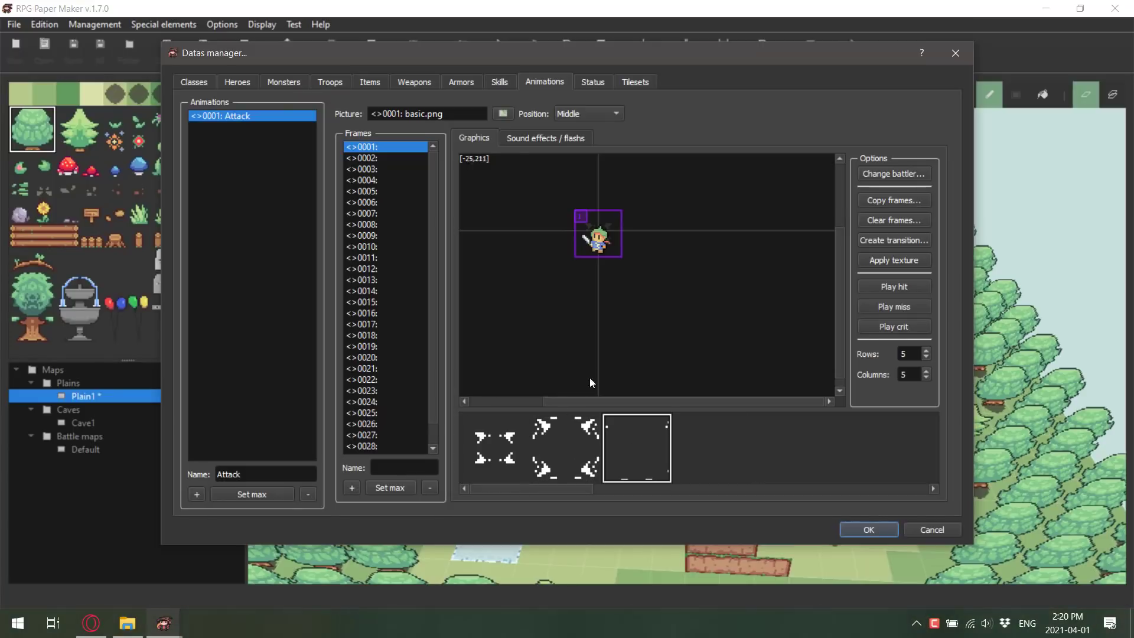
click(544, 137)
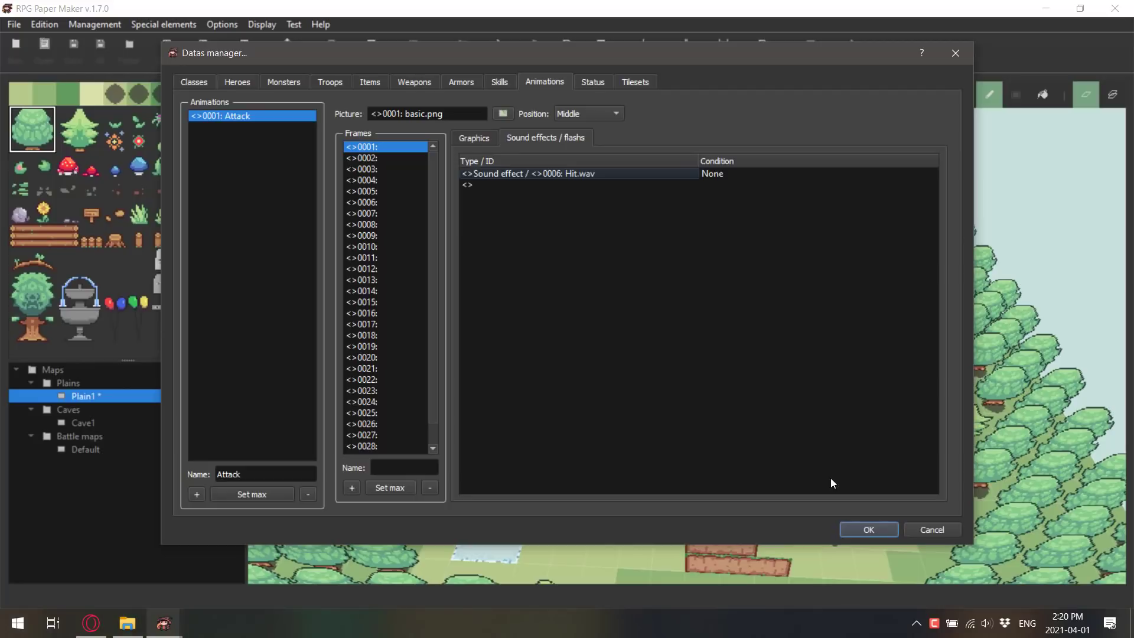
click(923, 529)
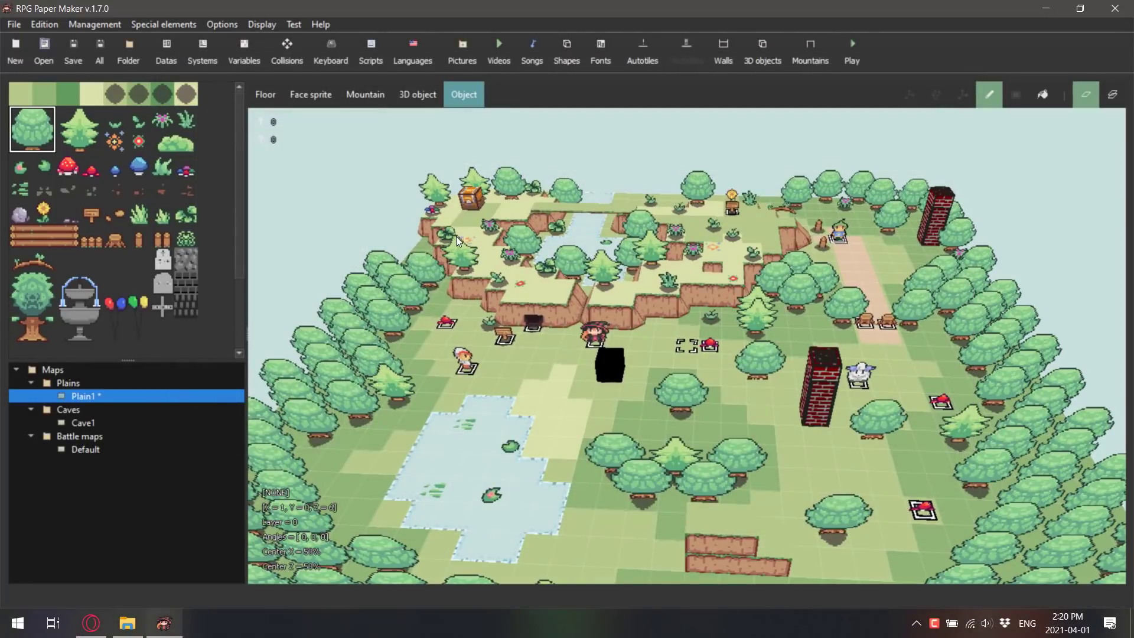
Step: Rotate the camera left and zoom in and out over the Plain1 map
key(Left)
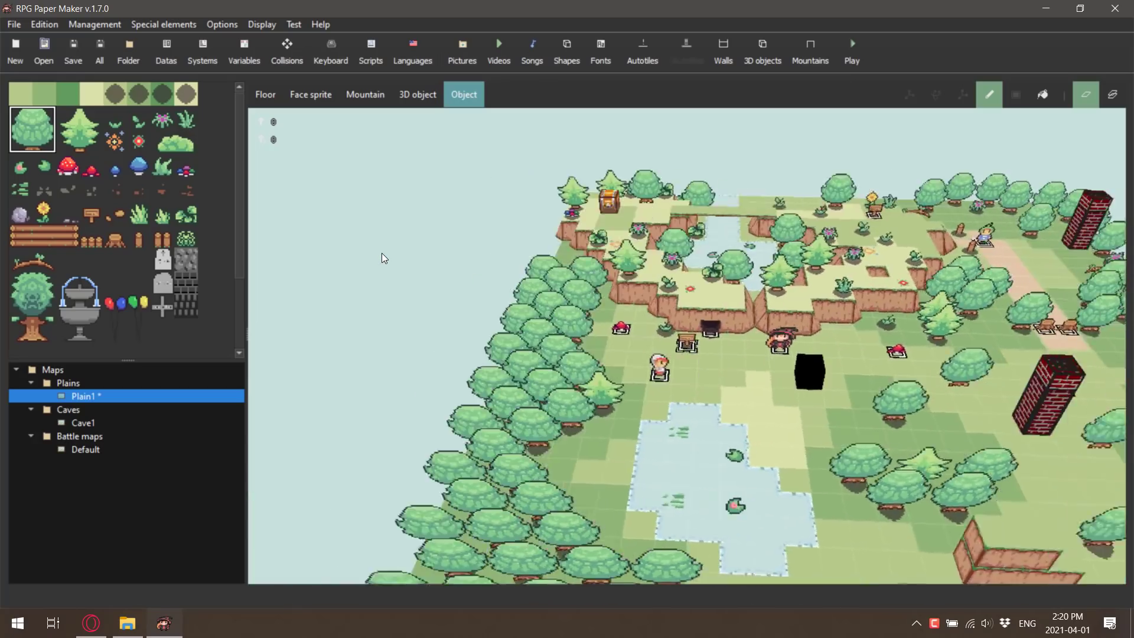
scroll(382, 253, down, 3)
scroll(381, 253, up, 2)
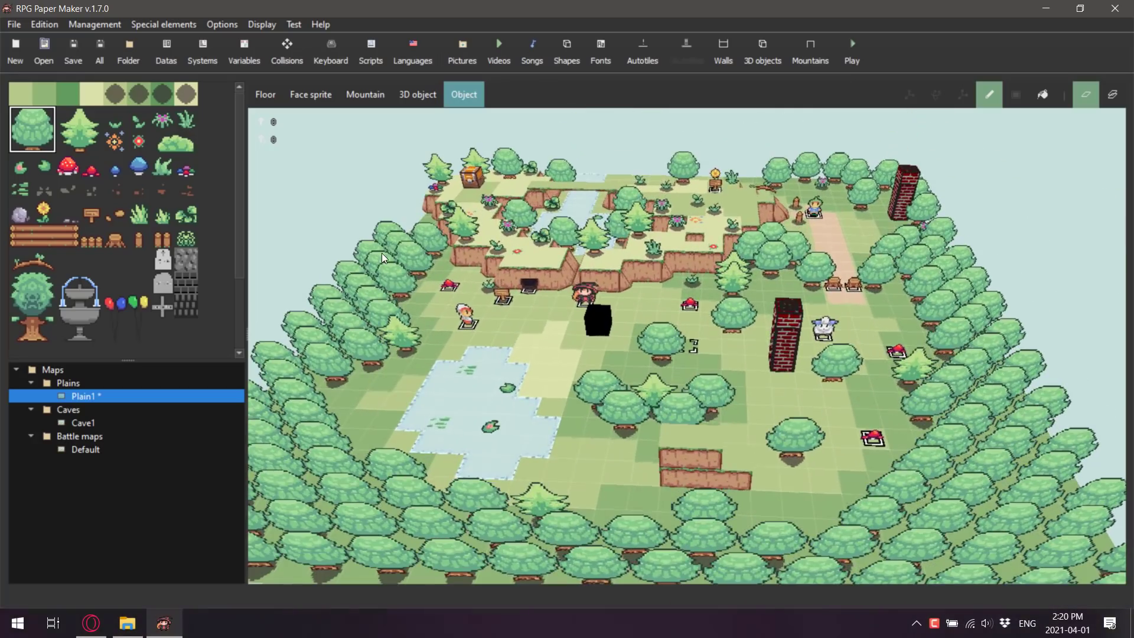
scroll(413, 229, up, 5)
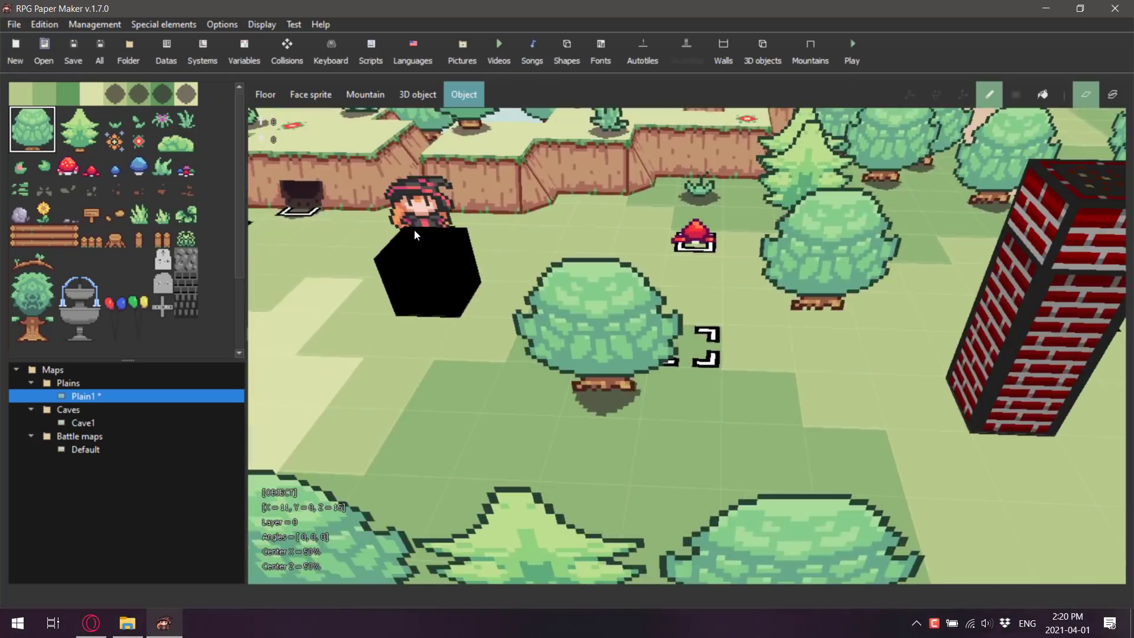
scroll(414, 229, down, 4)
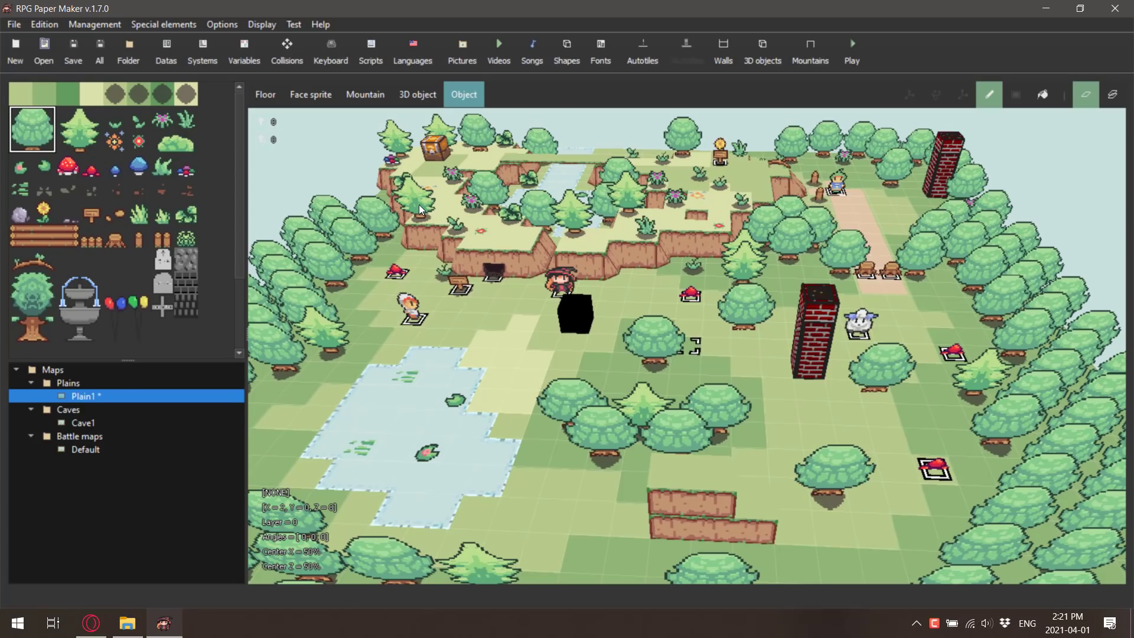
Step: Switch to Opera's rpg-paper-maker.com home page and toggle full screen off and back on
key(alt+Tab)
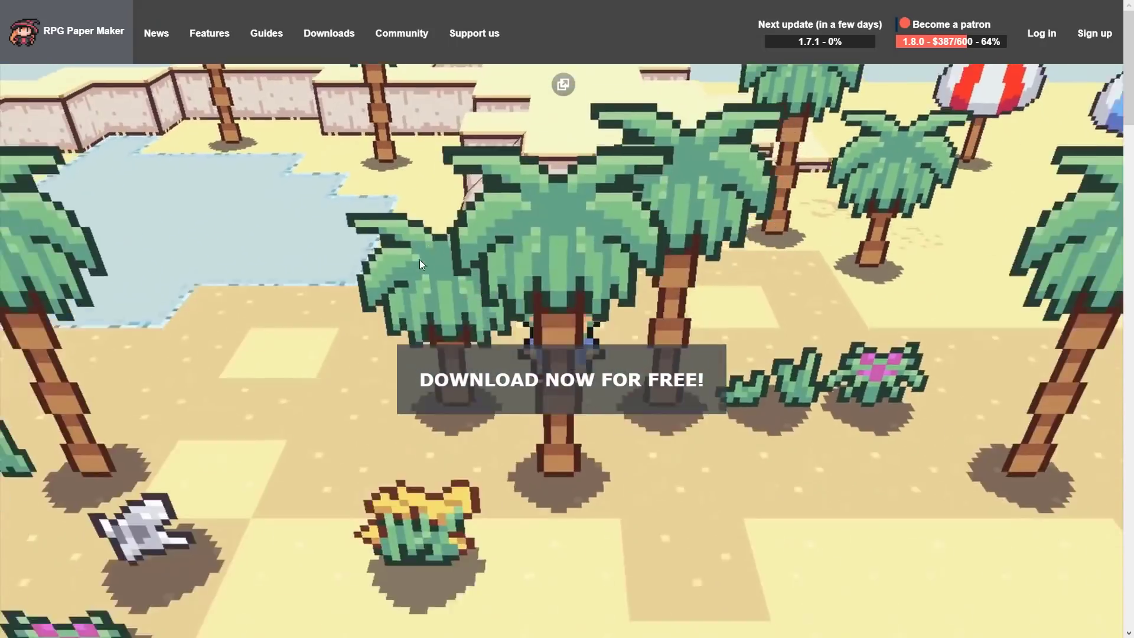
key(F11)
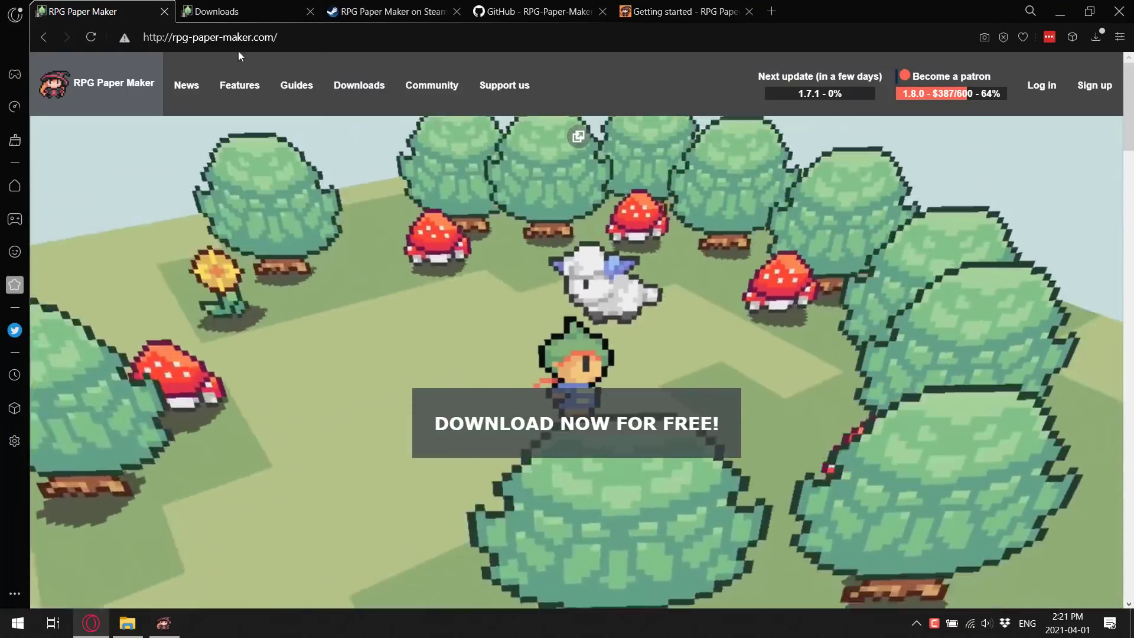
key(F11)
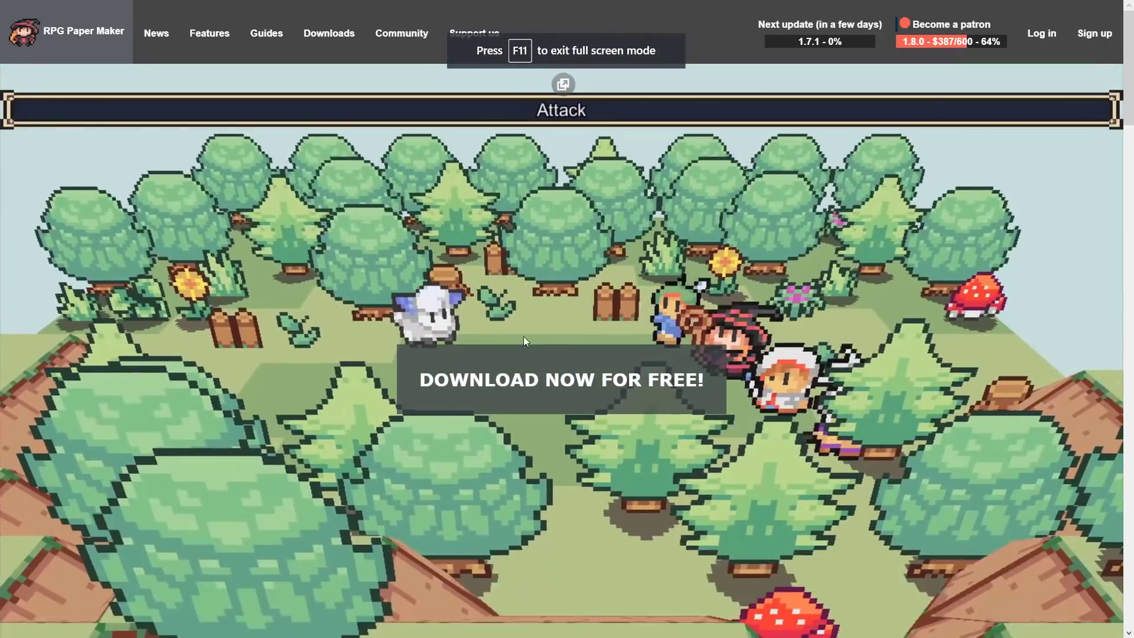
Step: Open the Downloads page, highlight the $79.99 Commercial and Academic prices, then scroll down
click(329, 33)
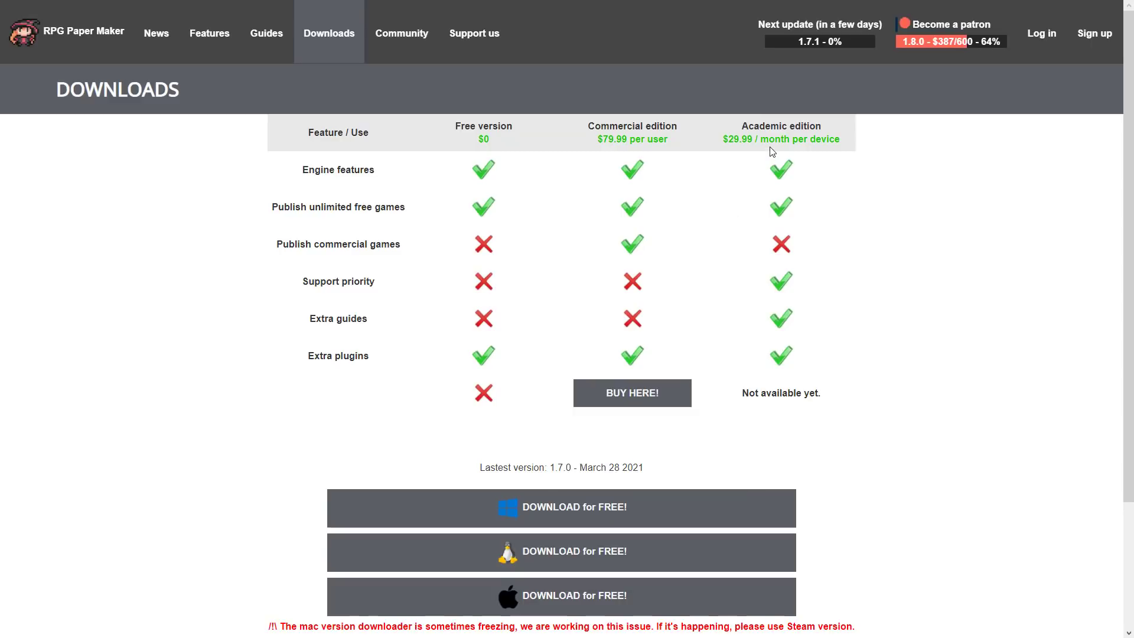
drag(595, 146, 627, 141)
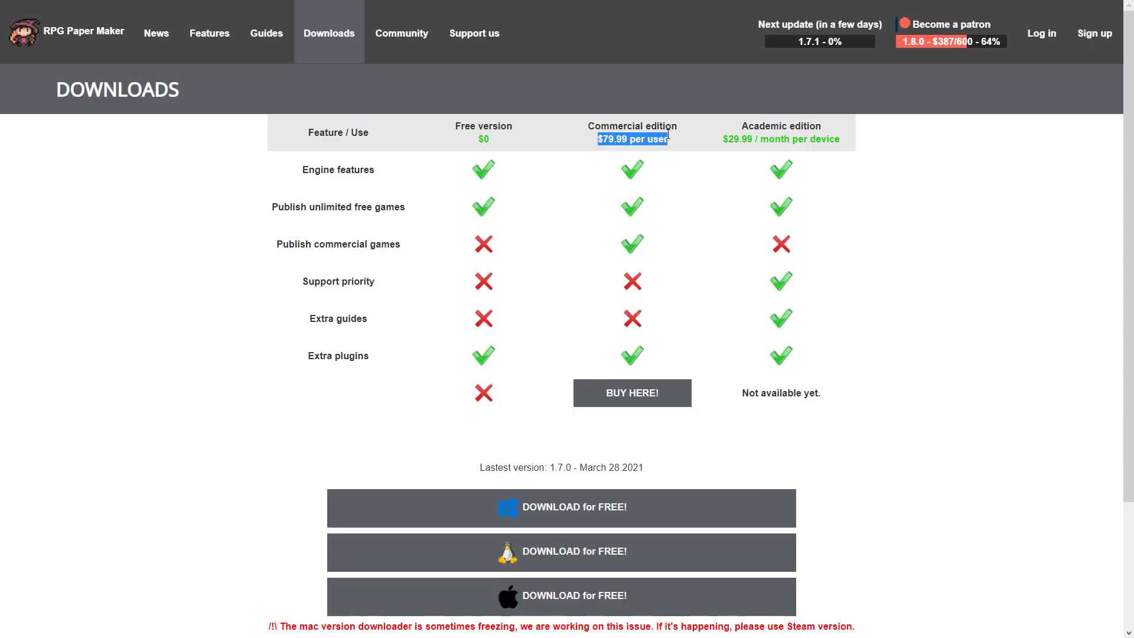
click(726, 135)
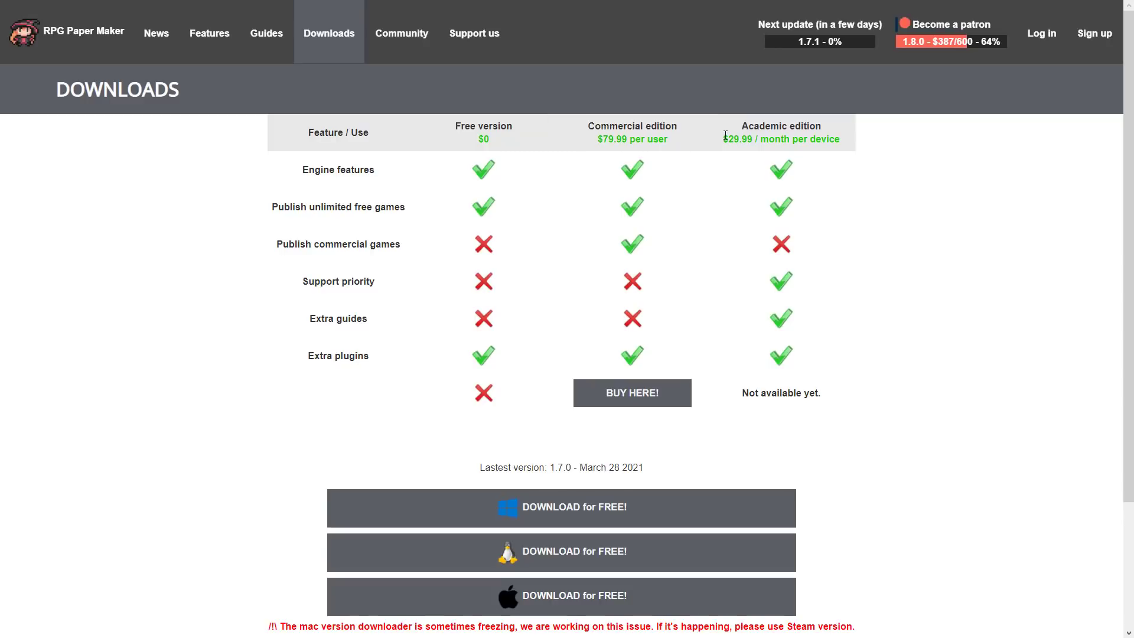
drag(726, 135, 856, 138)
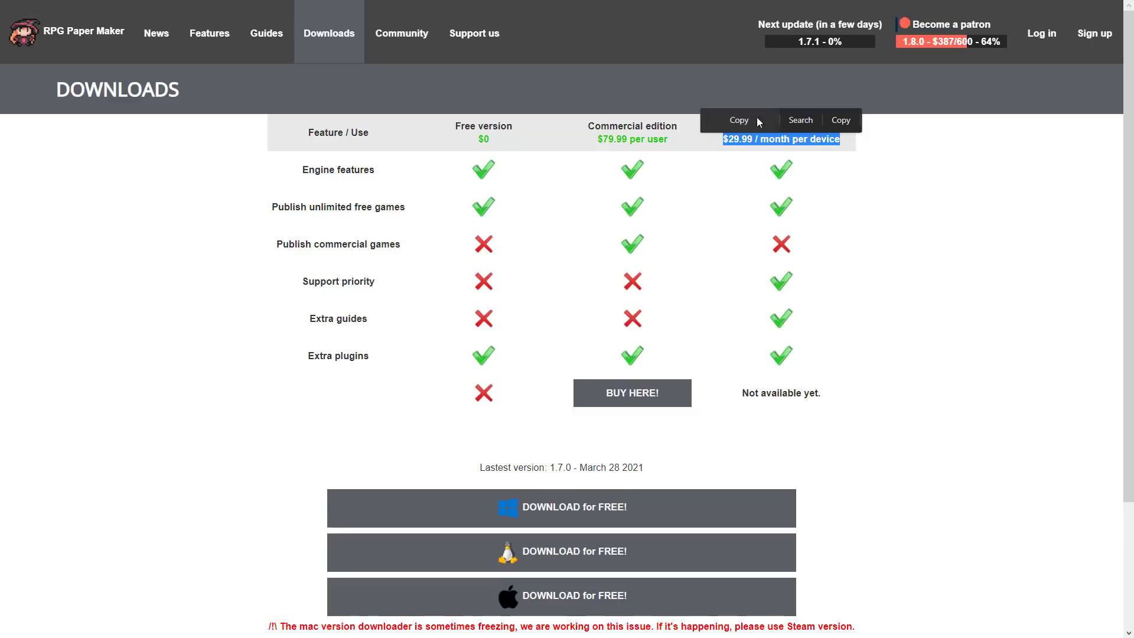
click(855, 191)
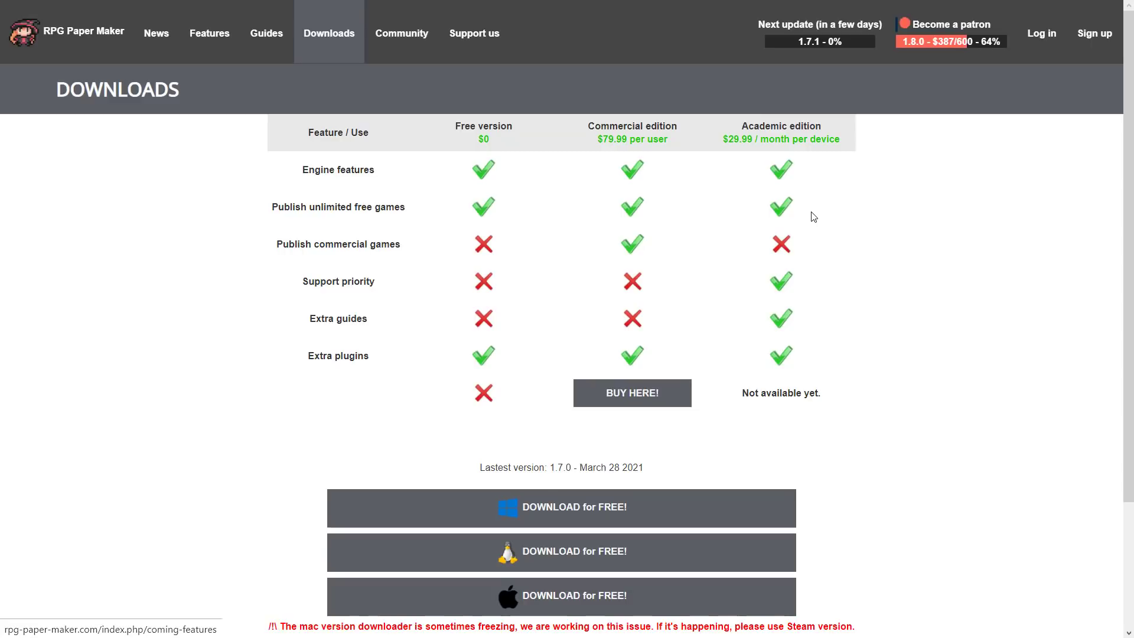
scroll(912, 248, down, 3)
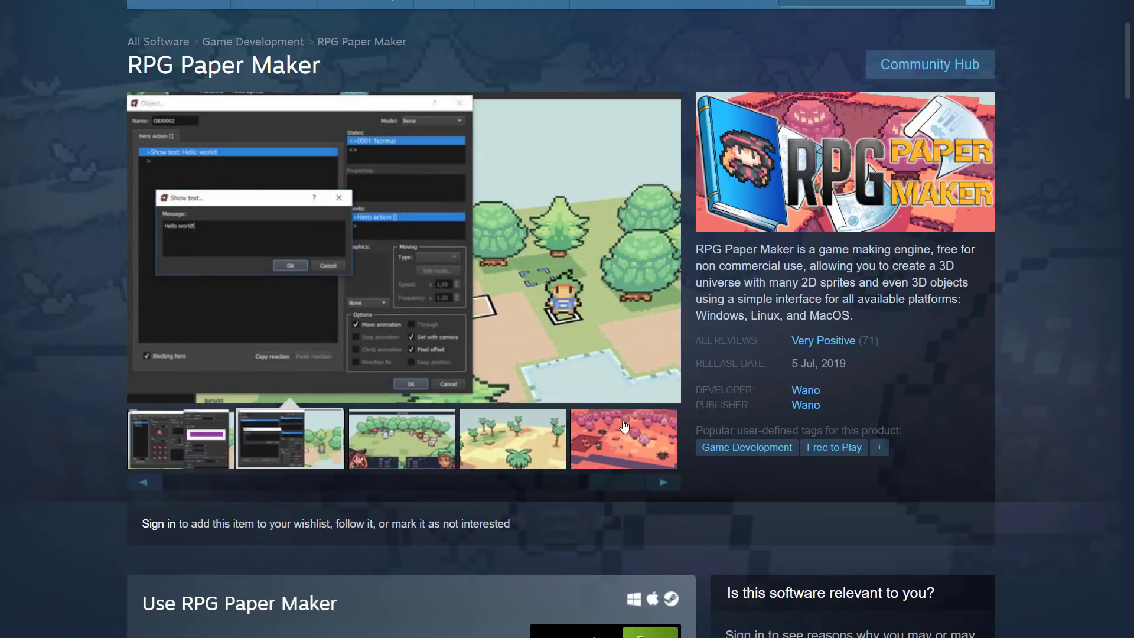
Step: Scroll the Steam listing down to the DLC section and highlight the CDN$ 91.99 Commercial edition price
scroll(617, 426, down, 6)
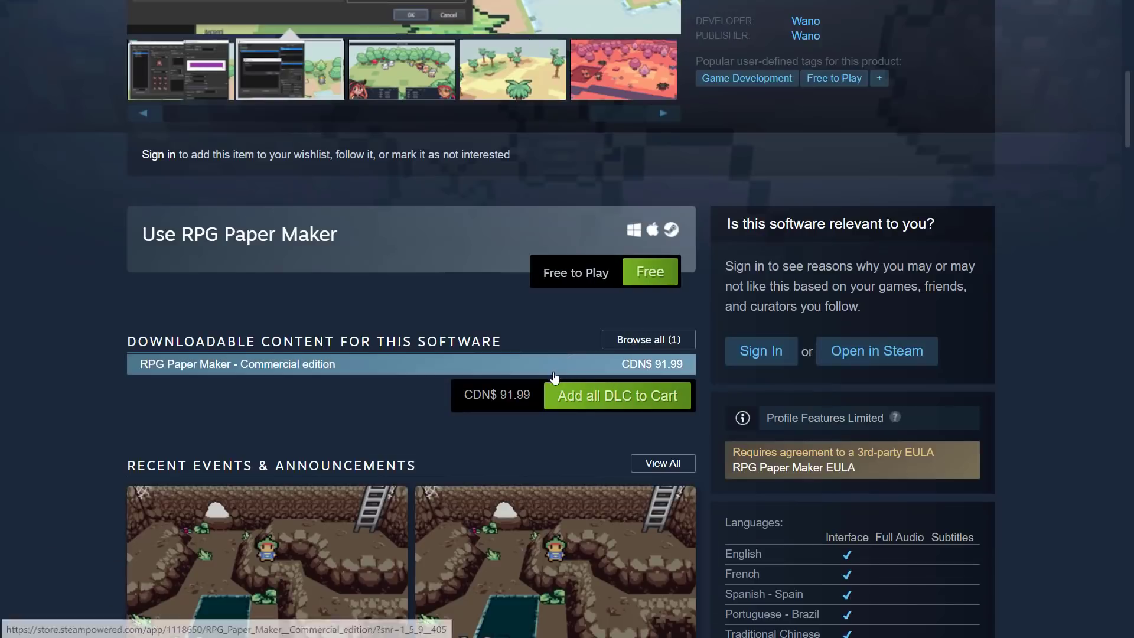
scroll(550, 375, down, 1)
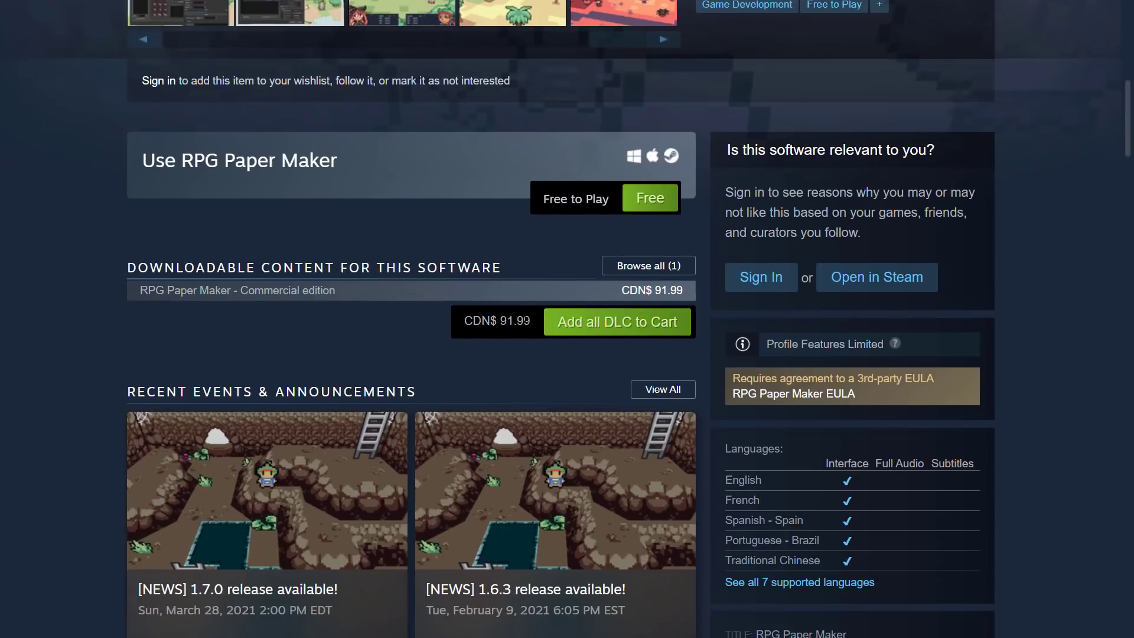
drag(533, 321, 445, 320)
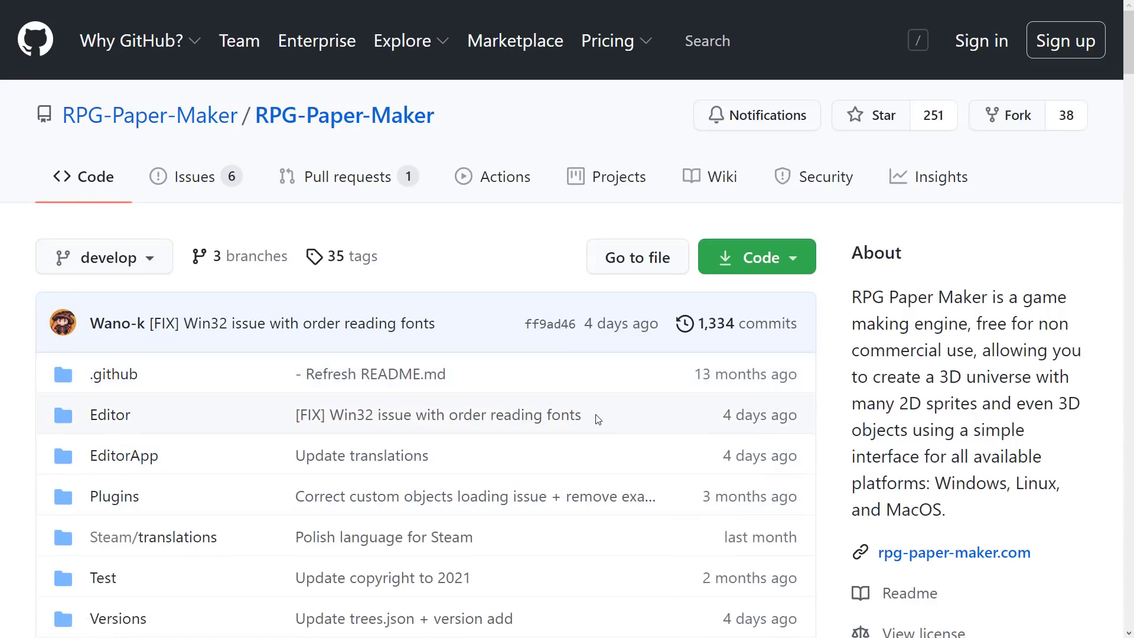
Step: Look over the repository's file list, README and Languages, then view its EULA license file
scroll(541, 407, down, 12)
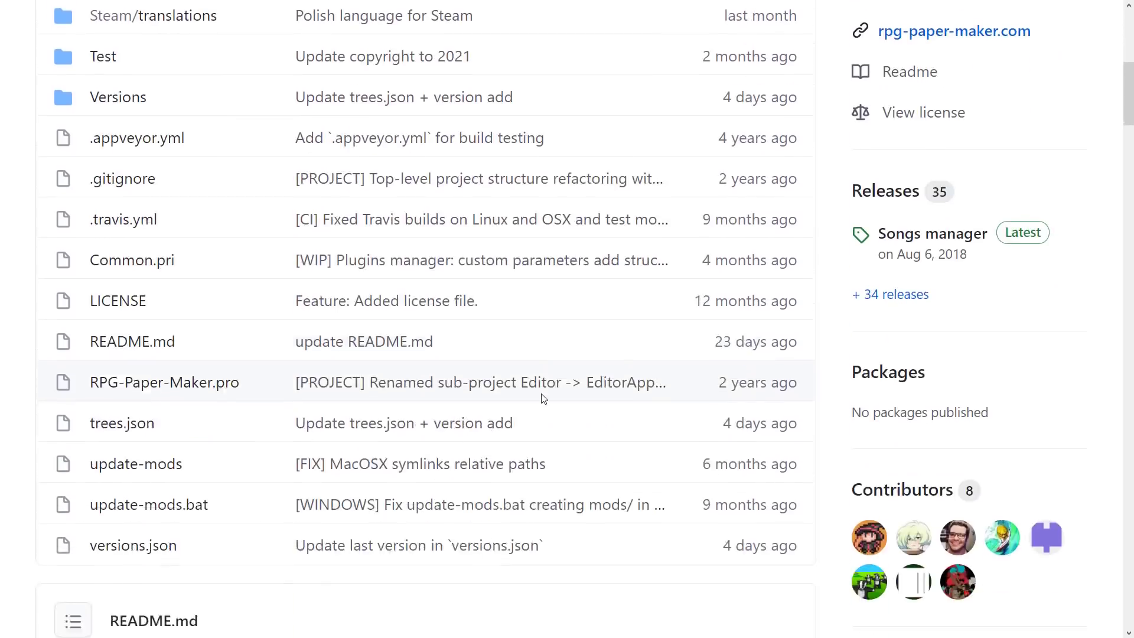
scroll(544, 394, down, 1)
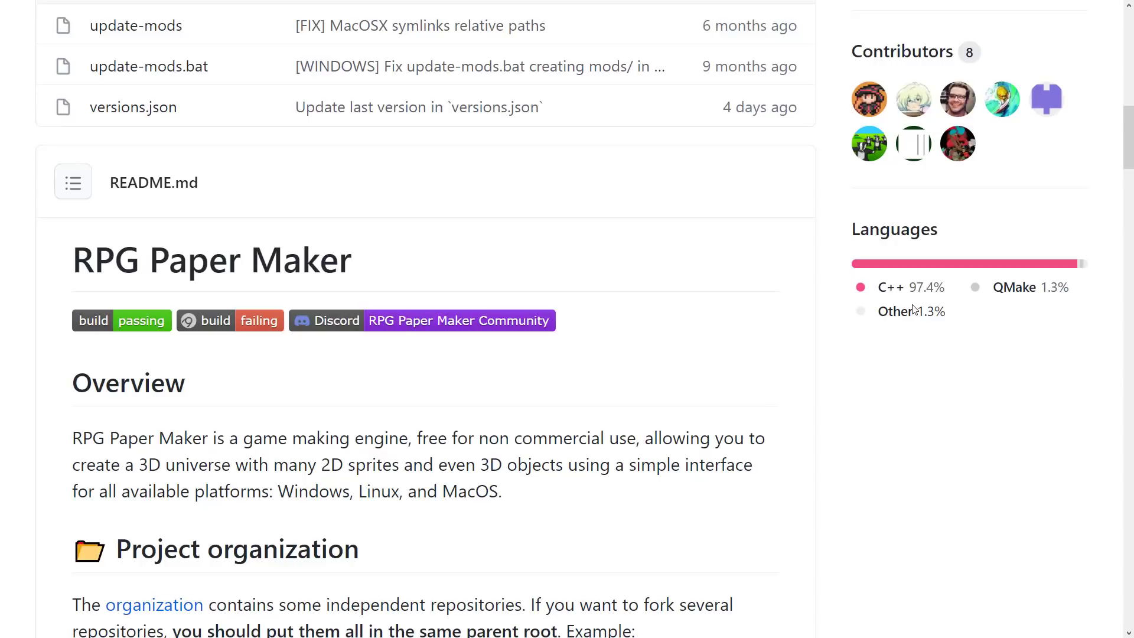
scroll(821, 316, up, 12)
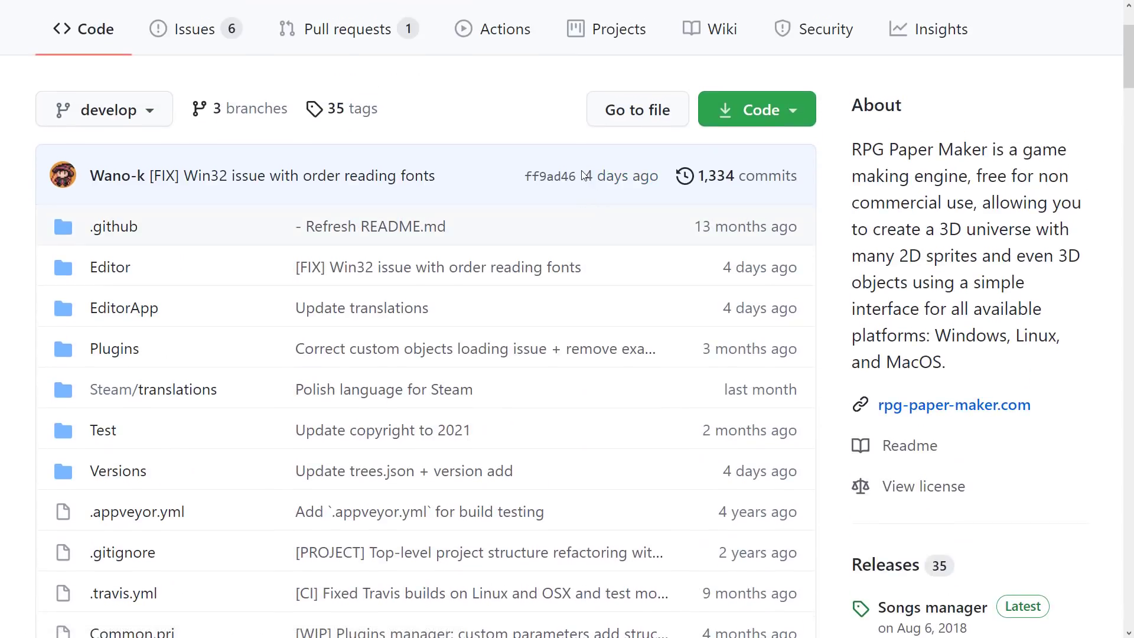
drag(584, 176, 659, 175)
scroll(774, 345, down, 2)
scroll(771, 343, down, 3)
click(918, 191)
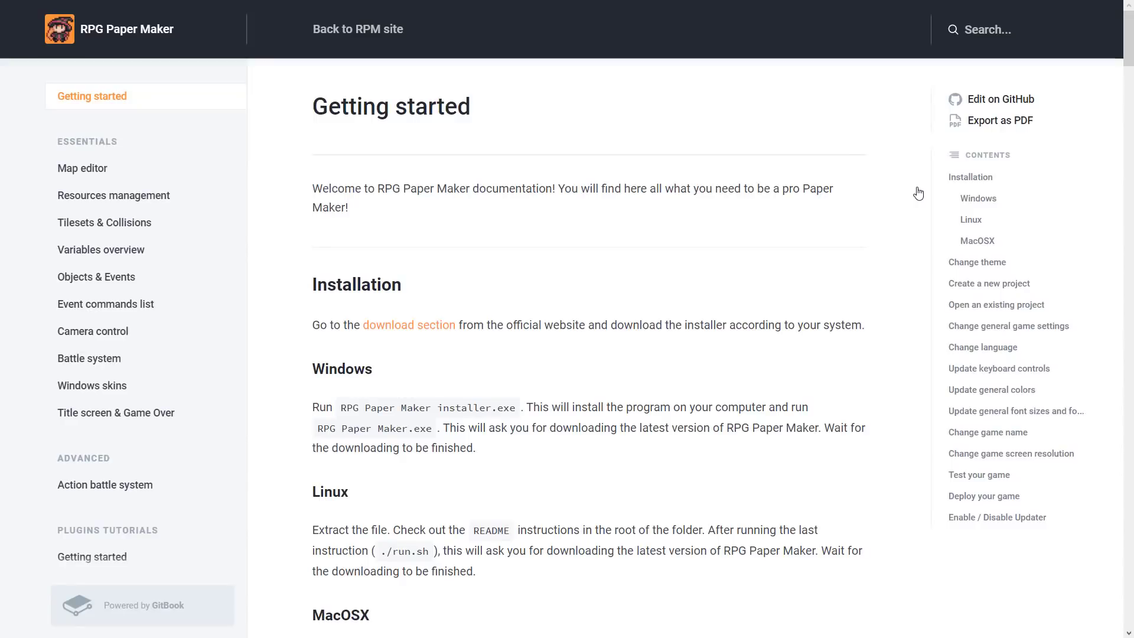
Step: Return to the GitBook Getting started documentation and show it in full screen
key(F11)
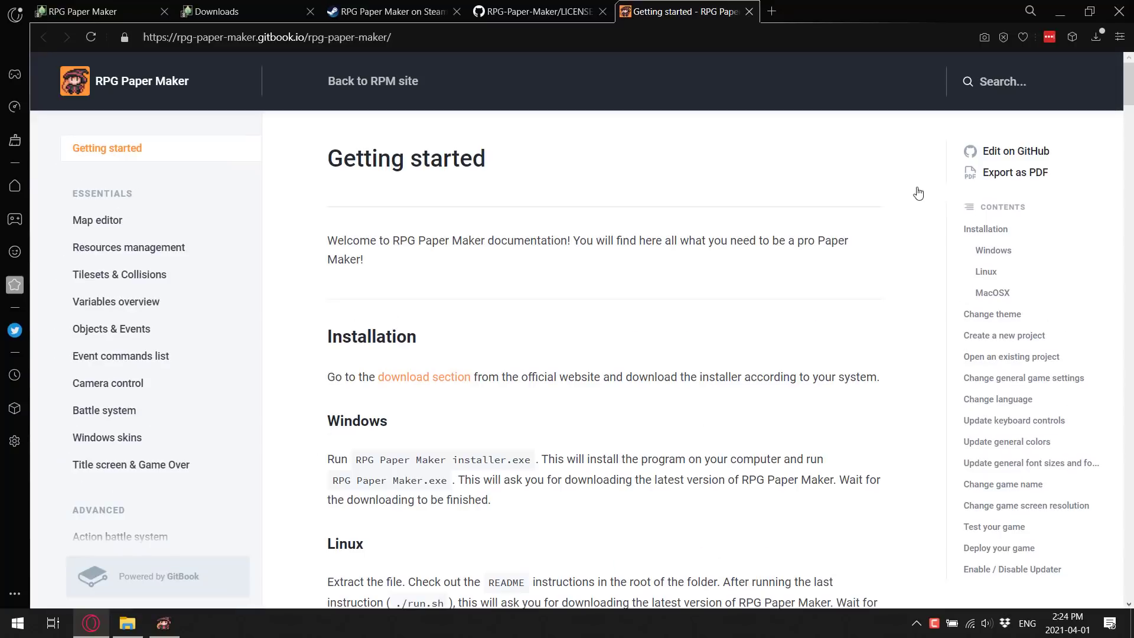
key(F11)
key(F11)
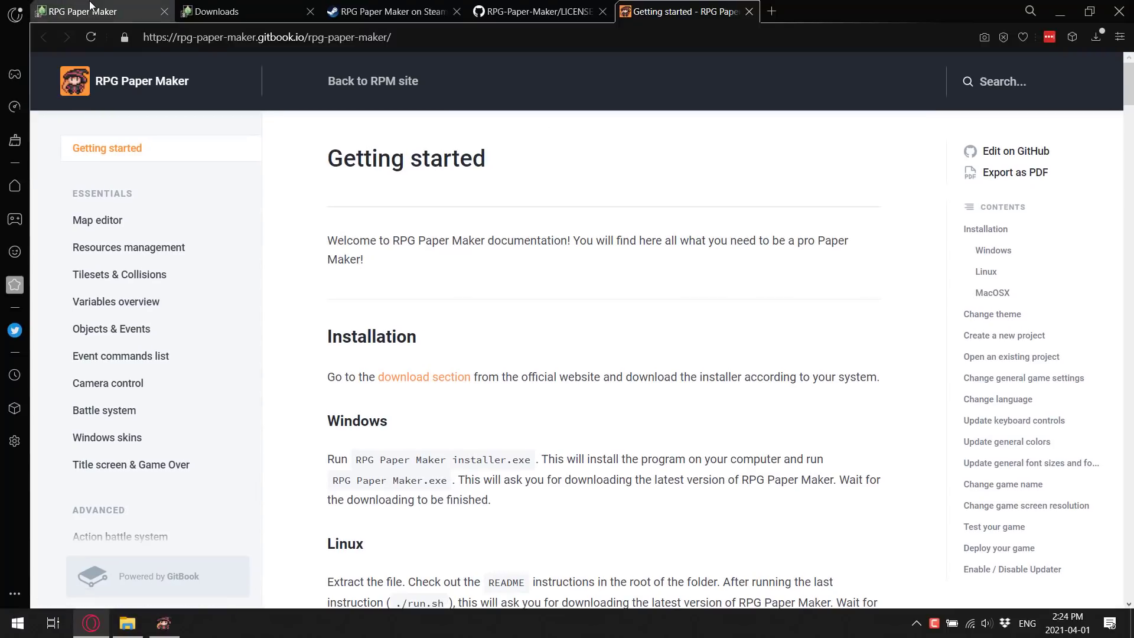
click(100, 7)
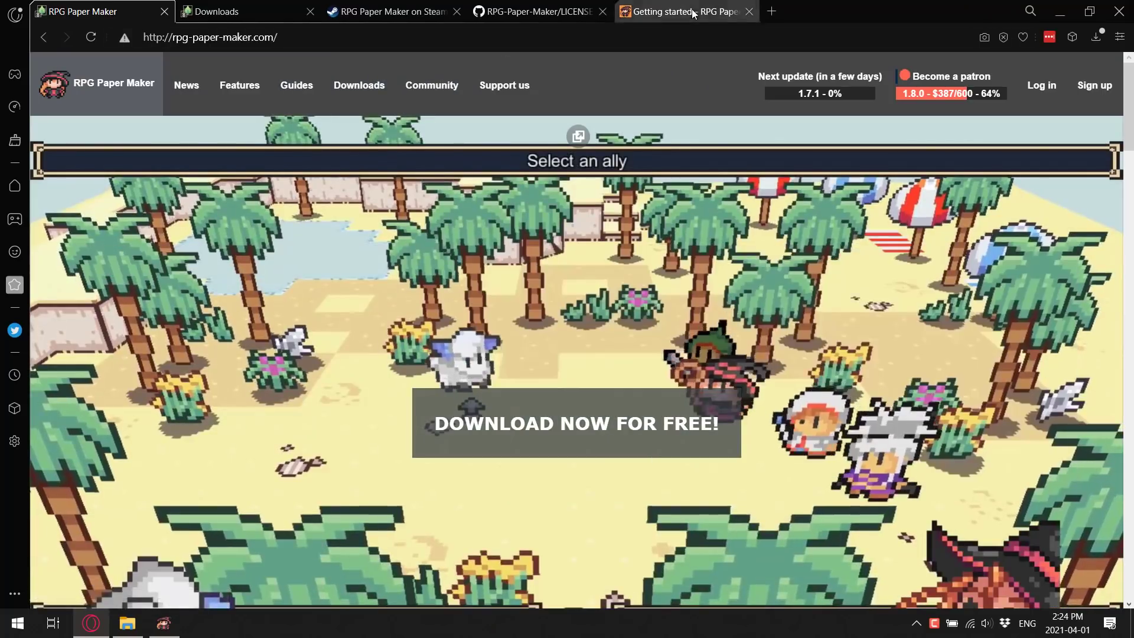
click(297, 85)
key(F11)
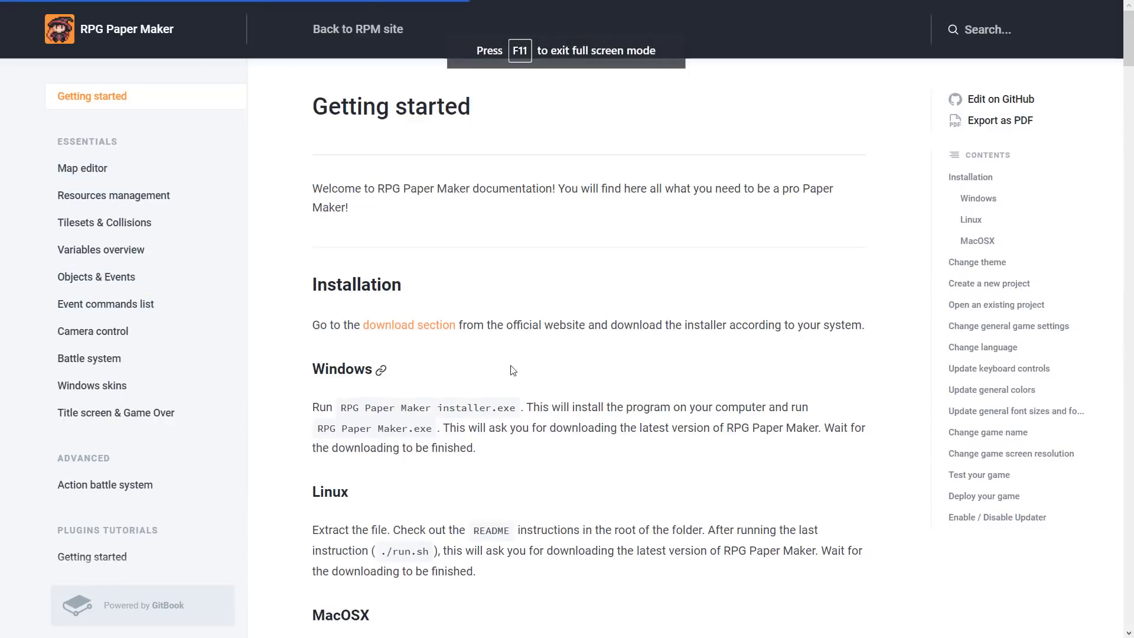
Step: Look over the Objects & Events documentation page
click(96, 276)
scroll(581, 349, down, 15)
scroll(581, 350, up, 5)
scroll(584, 355, up, 10)
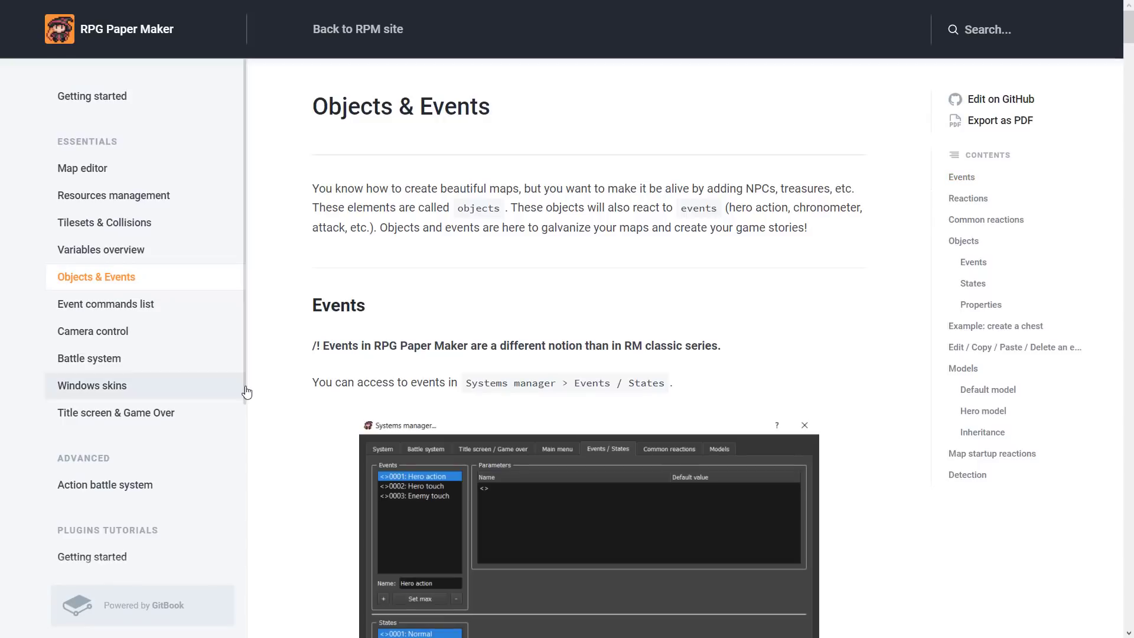
Step: Read through the plugin tutorials' Getting started page
click(93, 555)
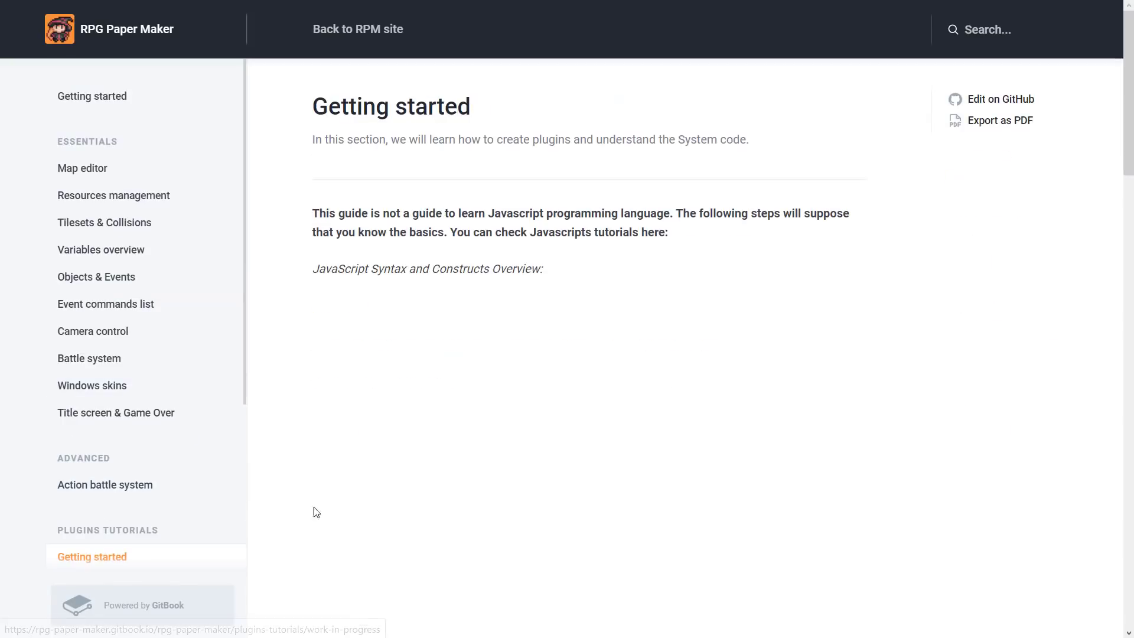
scroll(703, 342, down, 10)
scroll(704, 341, down, 5)
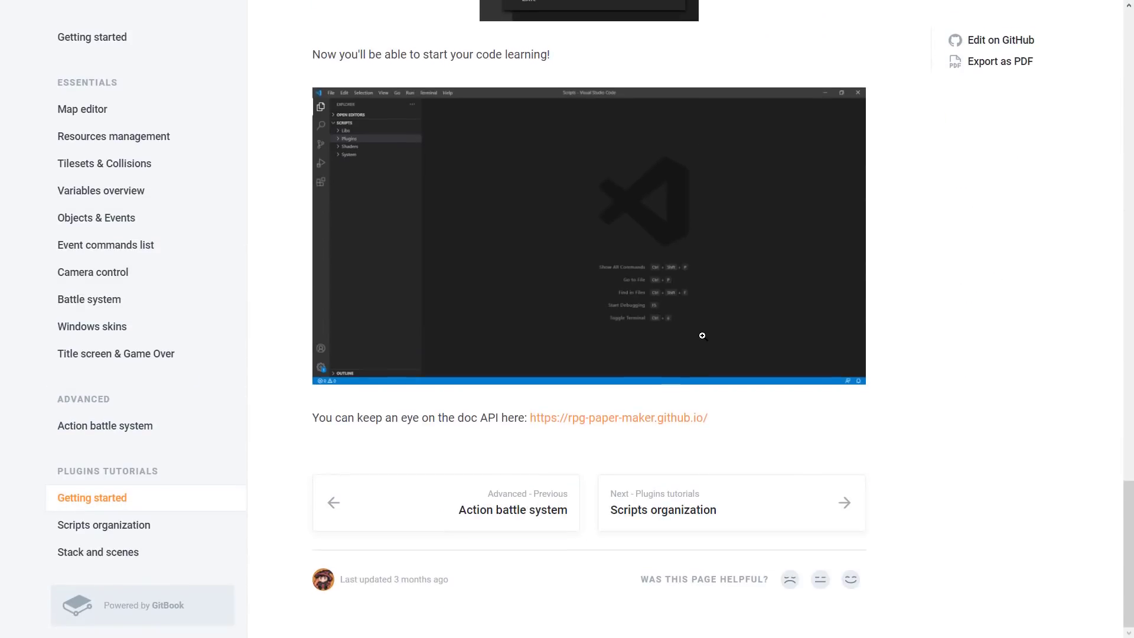
scroll(704, 341, up, 20)
scroll(704, 342, down, 15)
Step: Read the Scripts organization page's main loop code, then return to the RPG Paper Maker editor
click(660, 514)
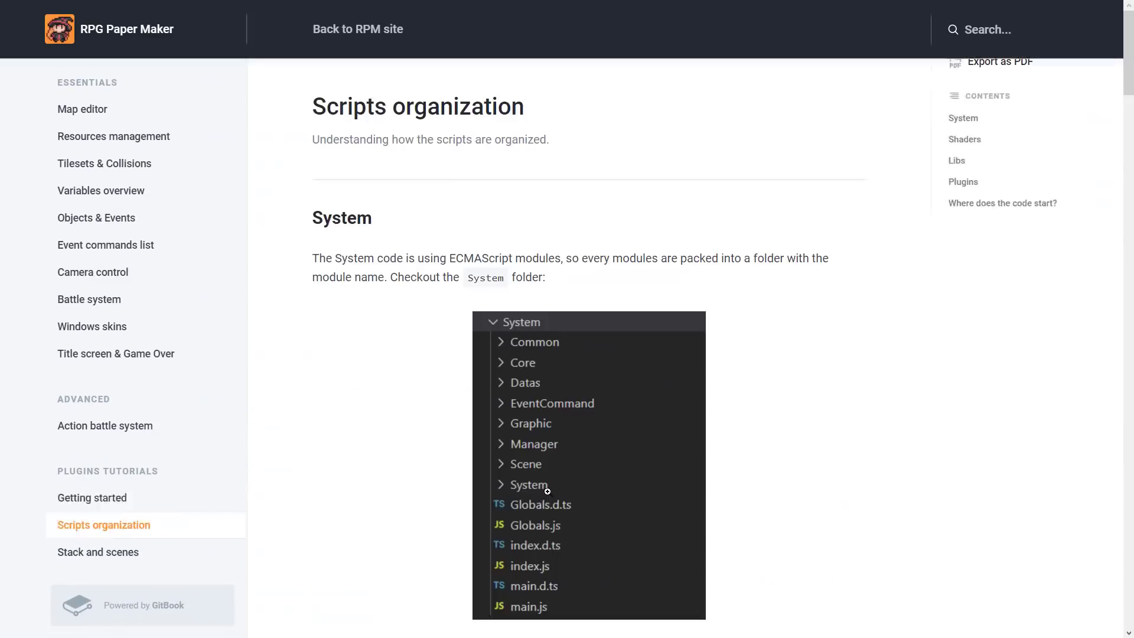
scroll(571, 467, down, 15)
scroll(473, 269, down, 15)
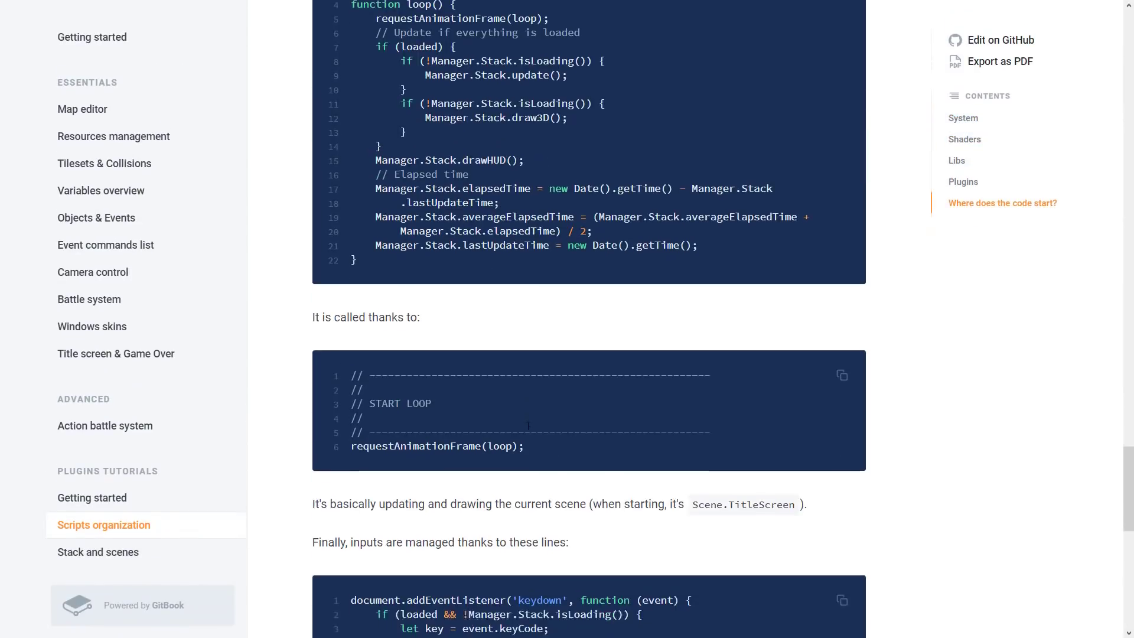
scroll(472, 269, up, 5)
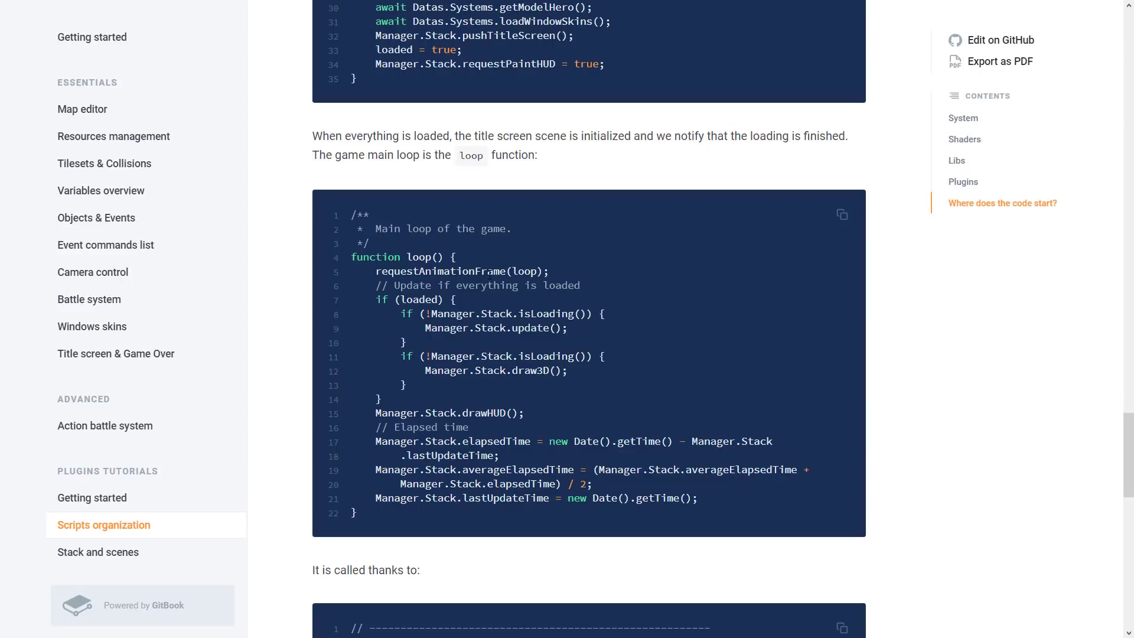
key(alt+Tab)
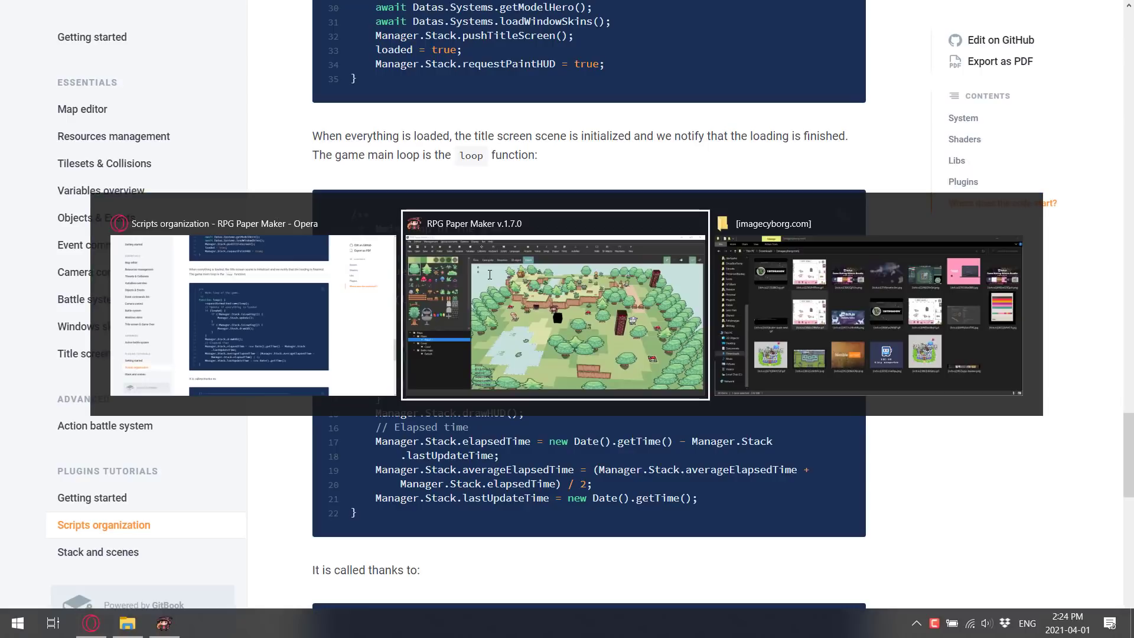
Step: Move the map cursor toward the brick chimney and orbit Plain1 to face its opposite side
key(Right)
key(Right)
key(Right)
key(Right)
key(Right)
key(Right)
key(Right)
key(Right)
key(Down)
key(Down)
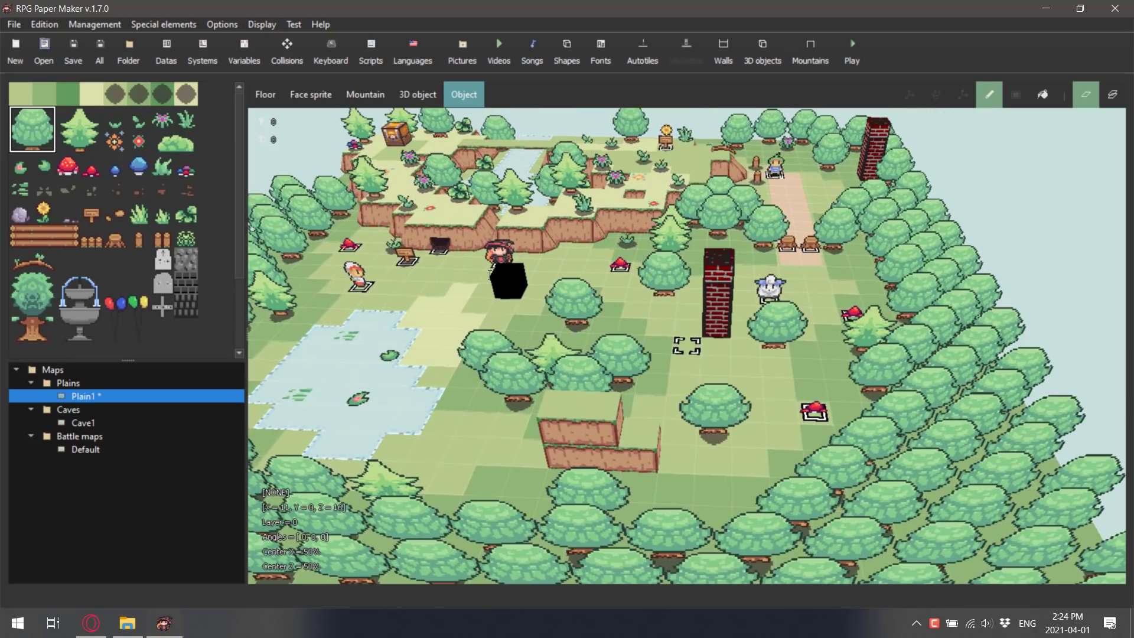
middle_drag(527, 229, 558, 334)
middle_drag(711, 402, 1016, 456)
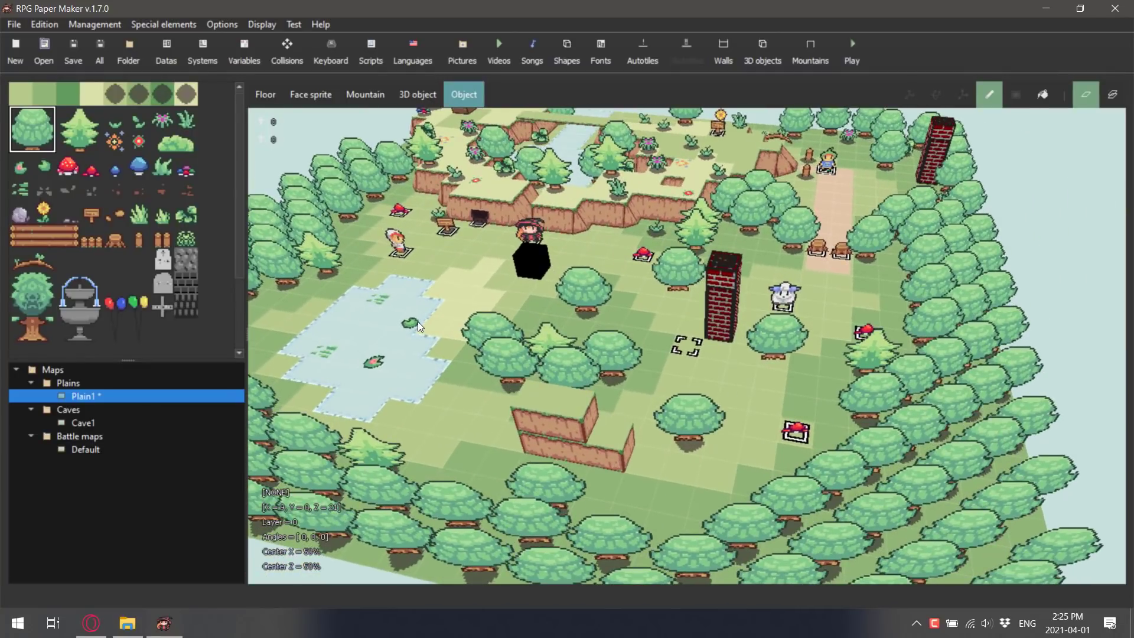